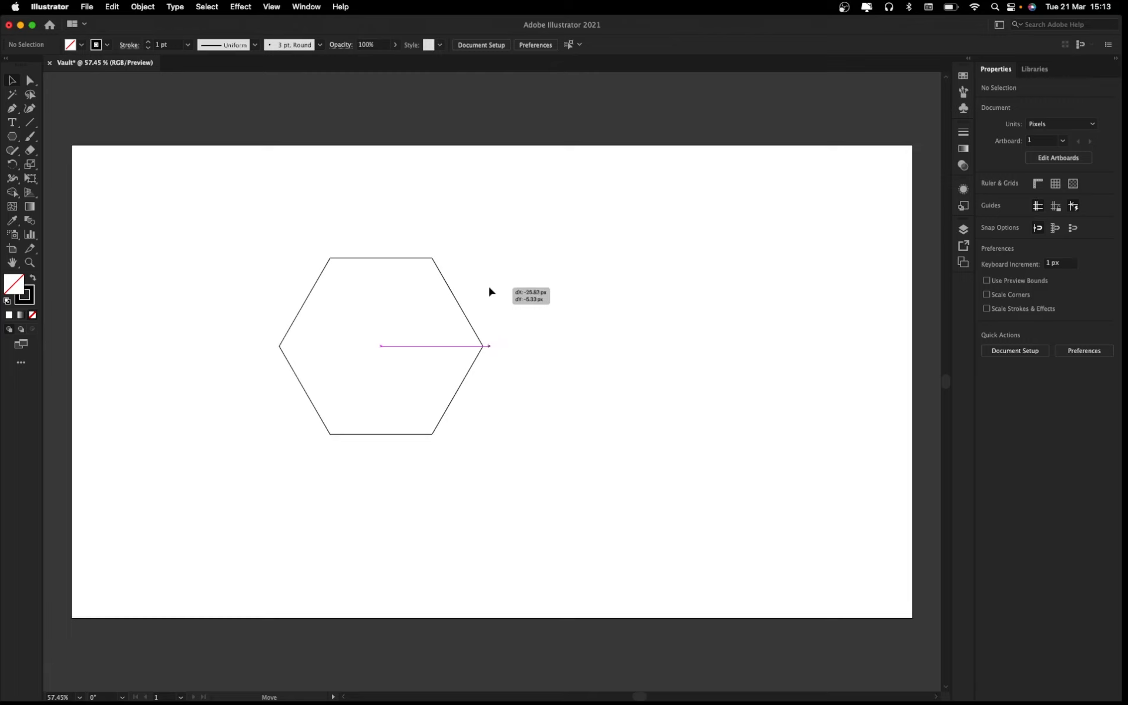
pyautogui.click(449, 302)
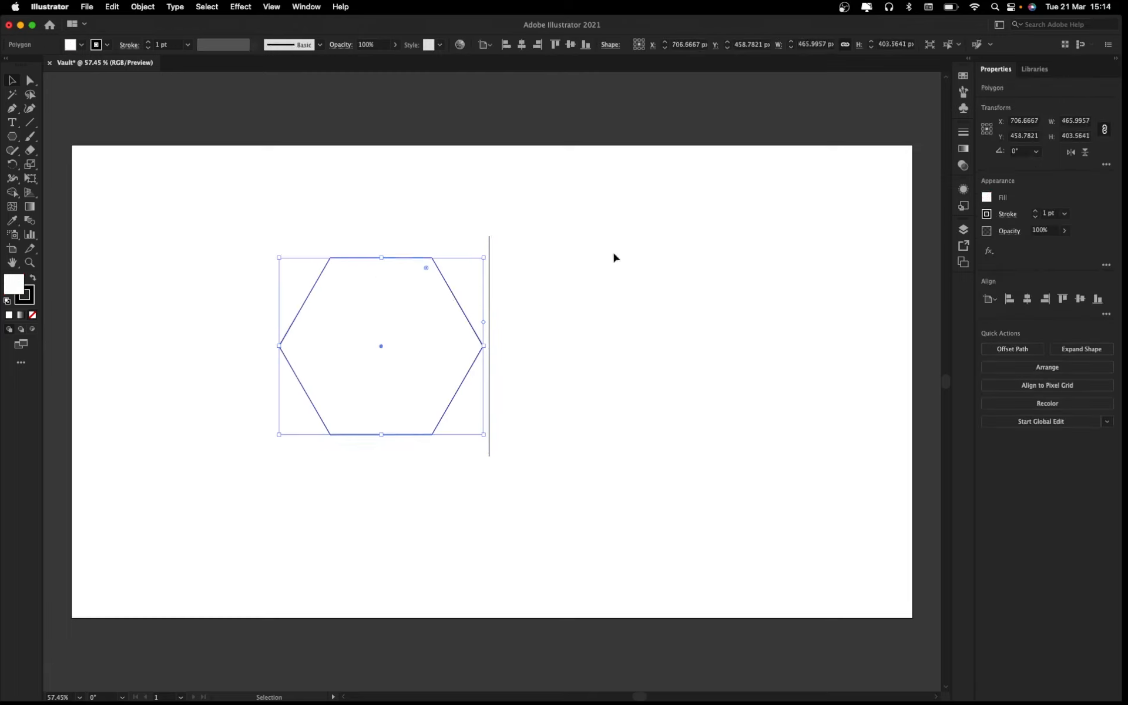
pyautogui.click(535, 317)
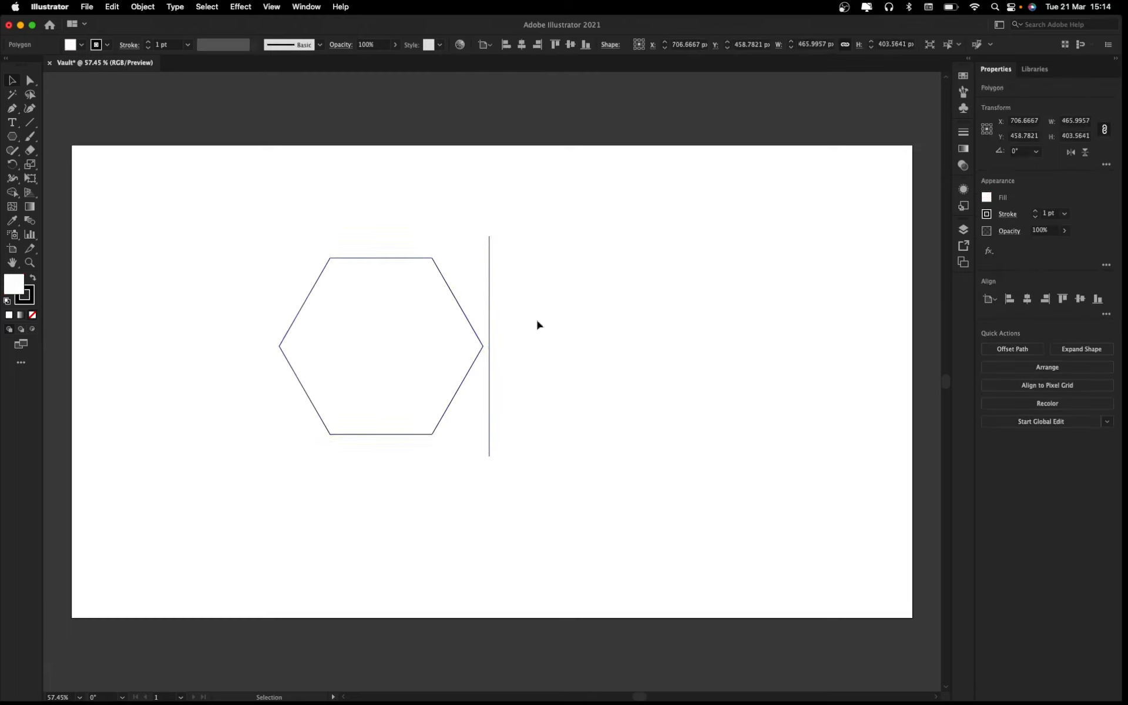
pyautogui.click(489, 324)
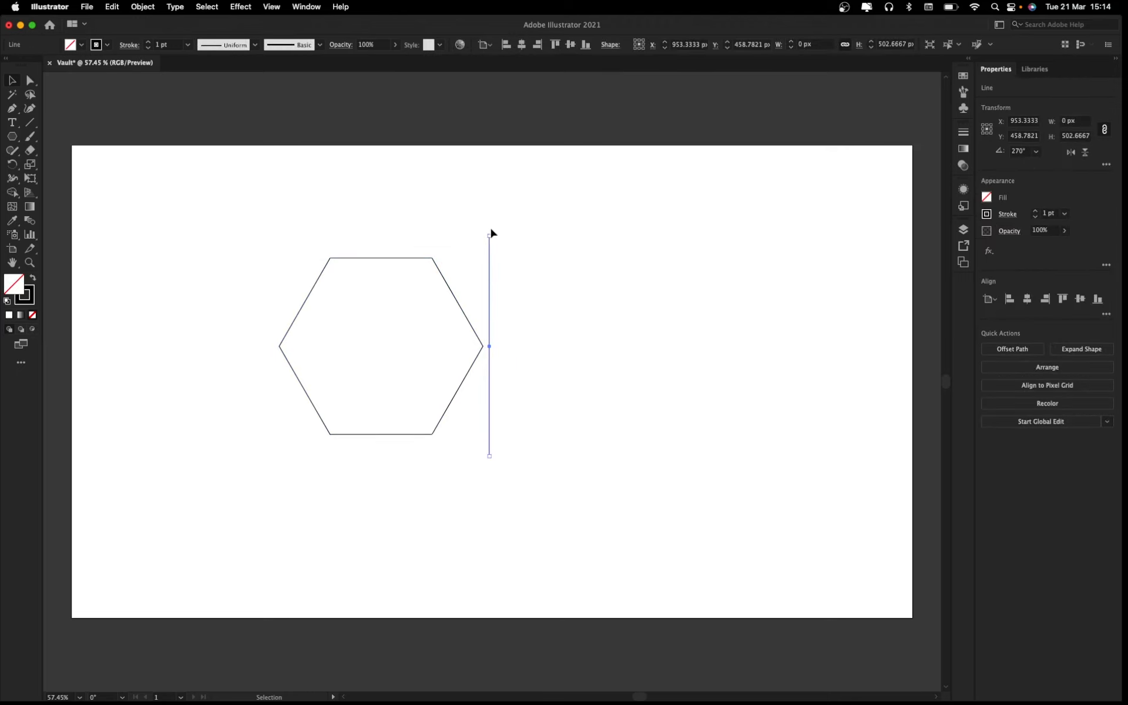
pyautogui.click(484, 279)
pyautogui.click(488, 282)
pyautogui.click(408, 347)
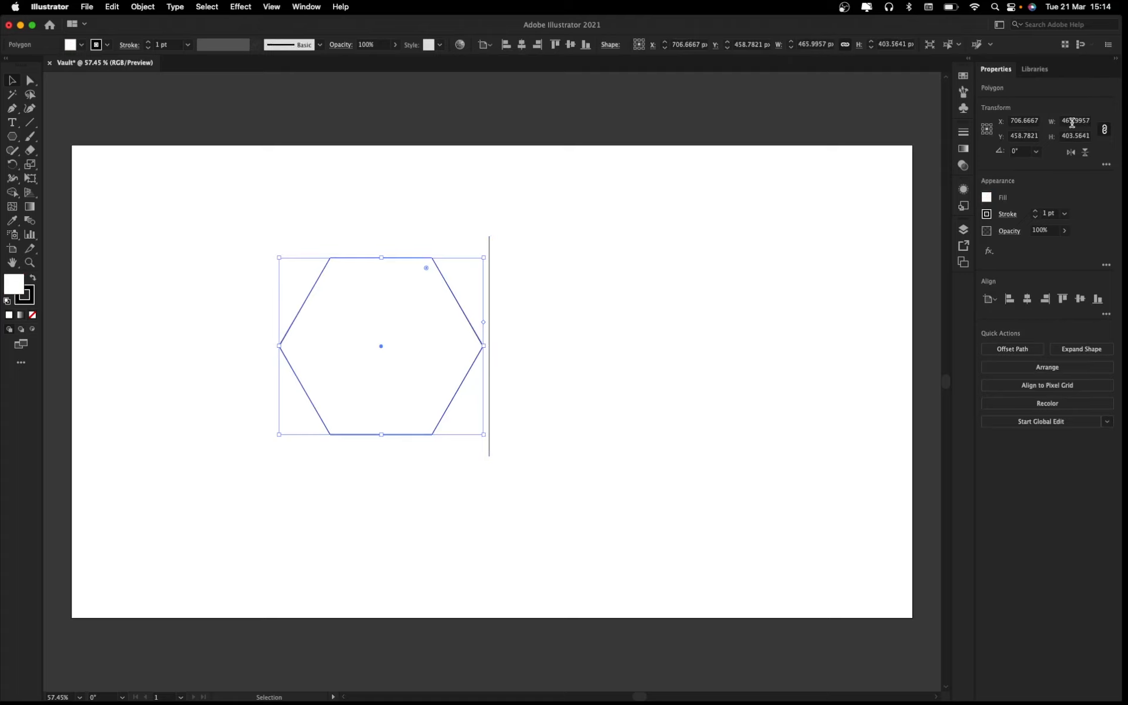
# Step: Rotate the vertical line to 299° so it runs along the hexagon's upper-right side
pyautogui.click(491, 279)
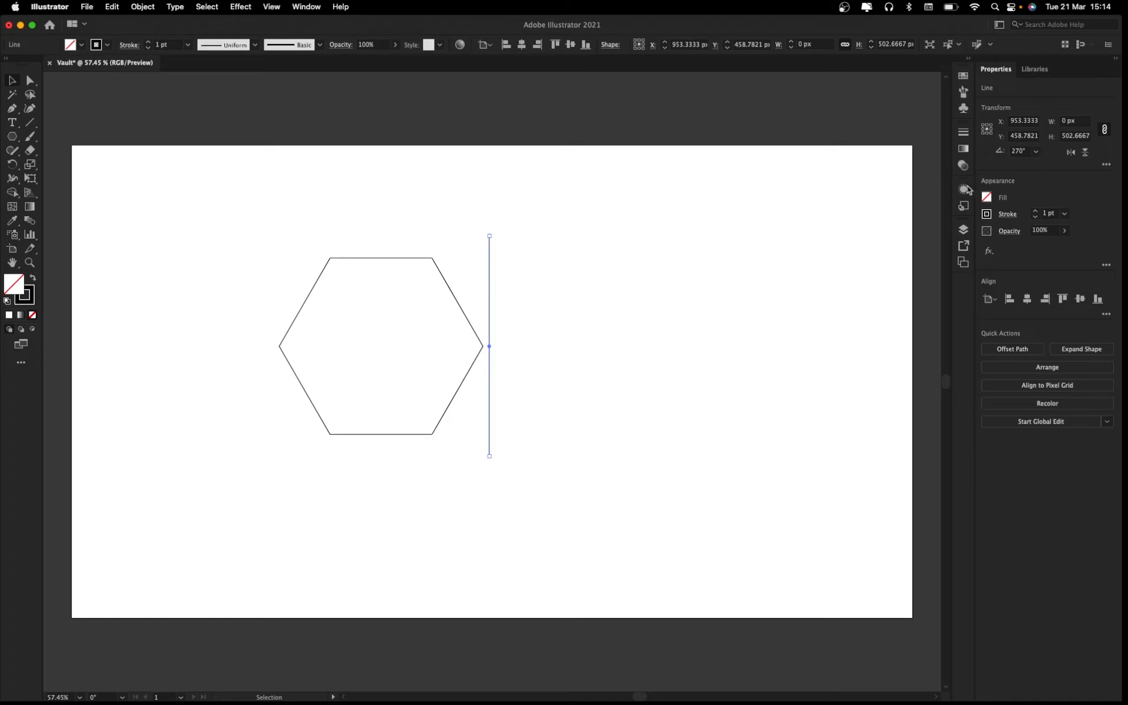
pyautogui.click(1035, 151)
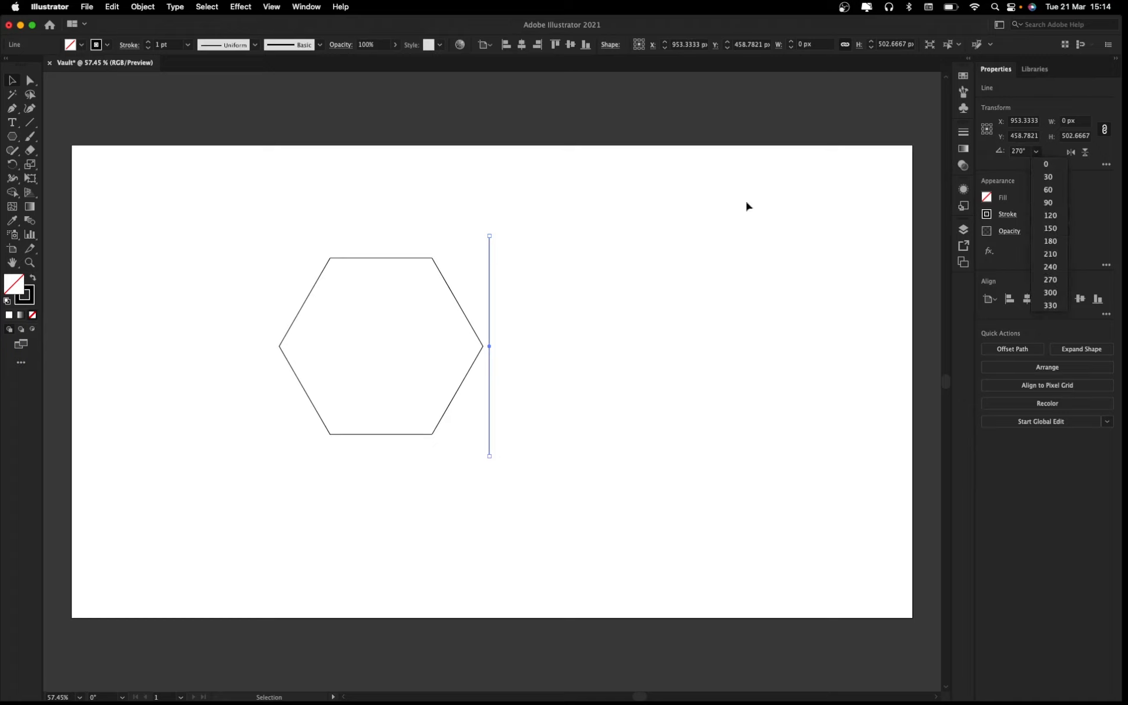
pyautogui.click(1022, 151)
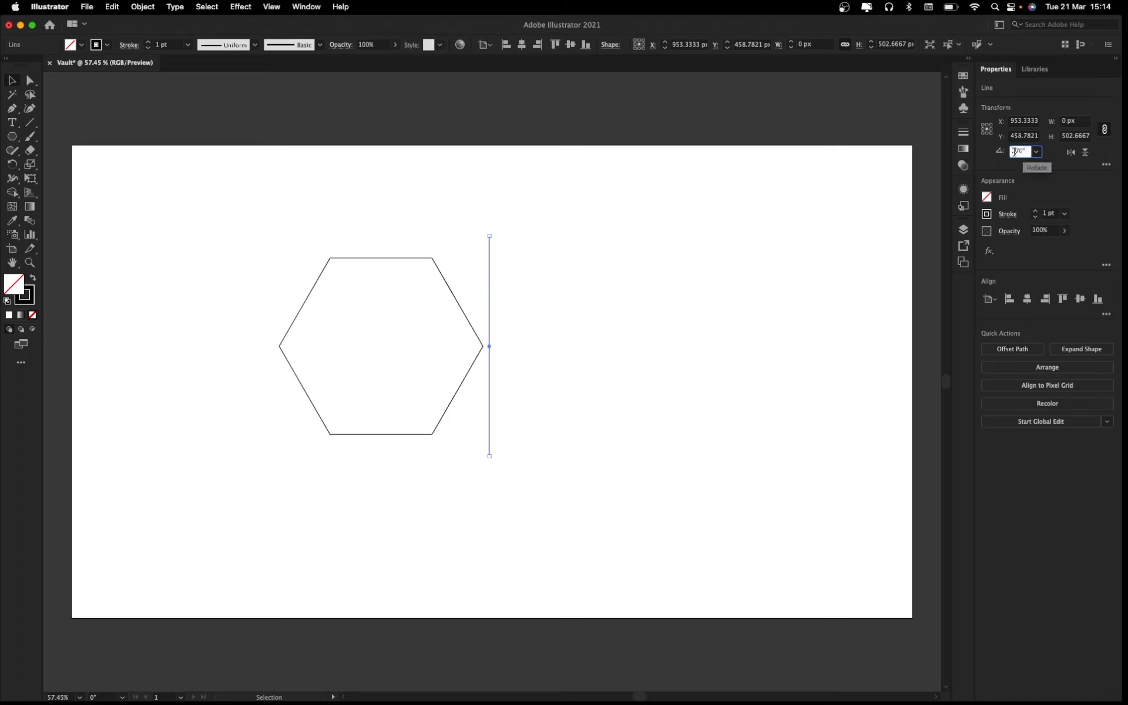
pyautogui.doubleClick(1016, 151)
pyautogui.scroll(-4, 1016, 152)
pyautogui.scroll(12, 1016, 151)
pyautogui.scroll(15, 1015, 152)
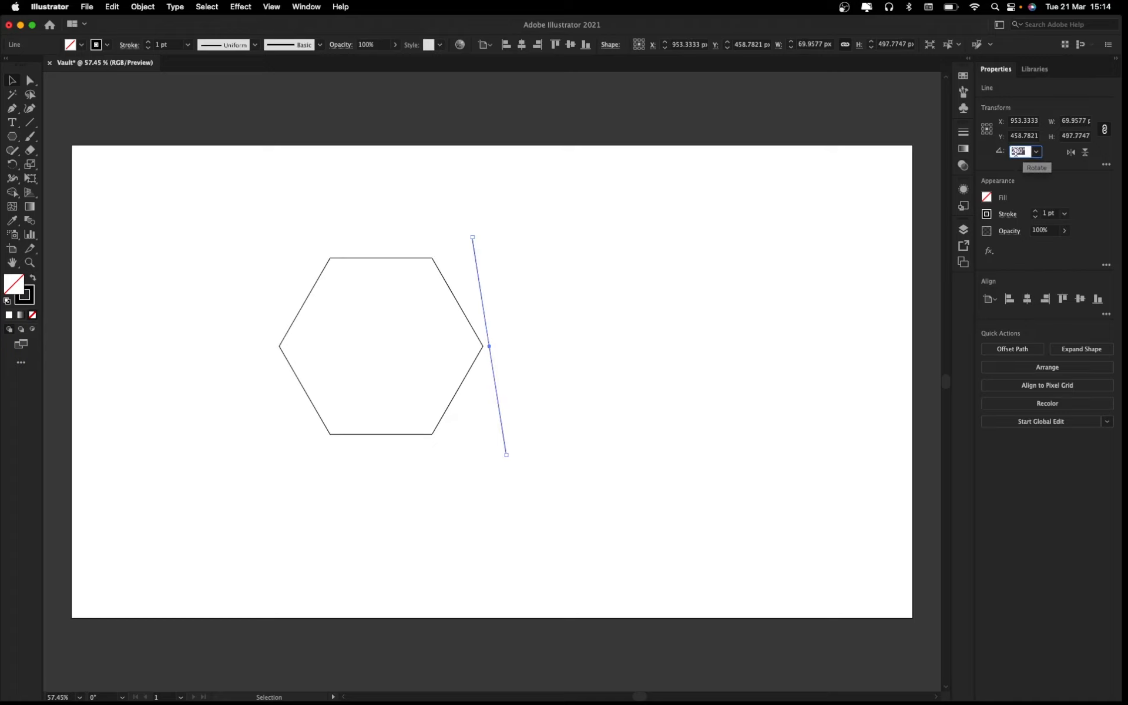
pyautogui.scroll(6, 1016, 151)
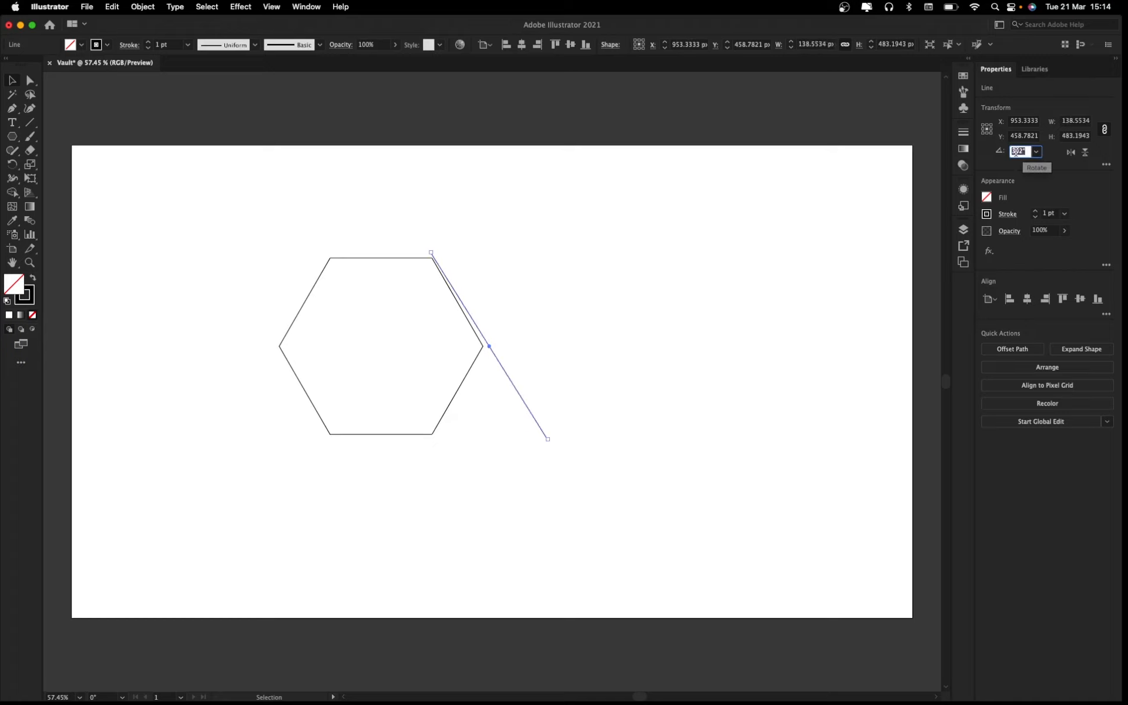
pyautogui.scroll(1, 1016, 151)
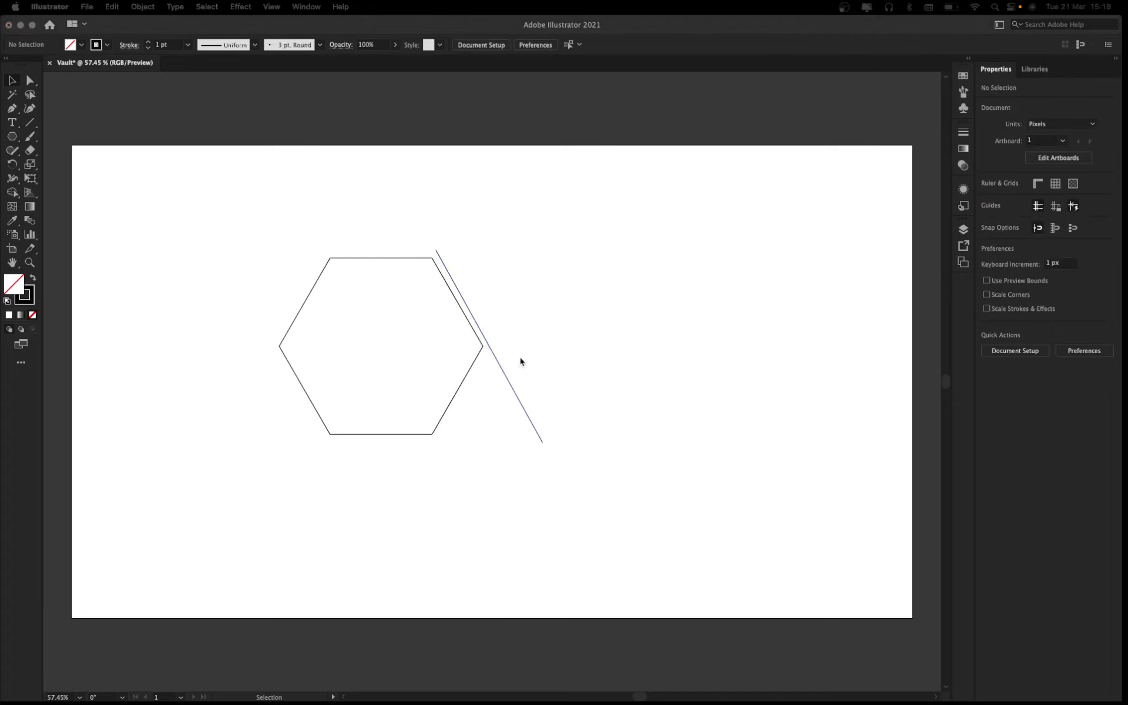
# Step: Nudge the slanted line slightly down and right beside the hexagon and set its rotation to 300°
pyautogui.click(515, 394)
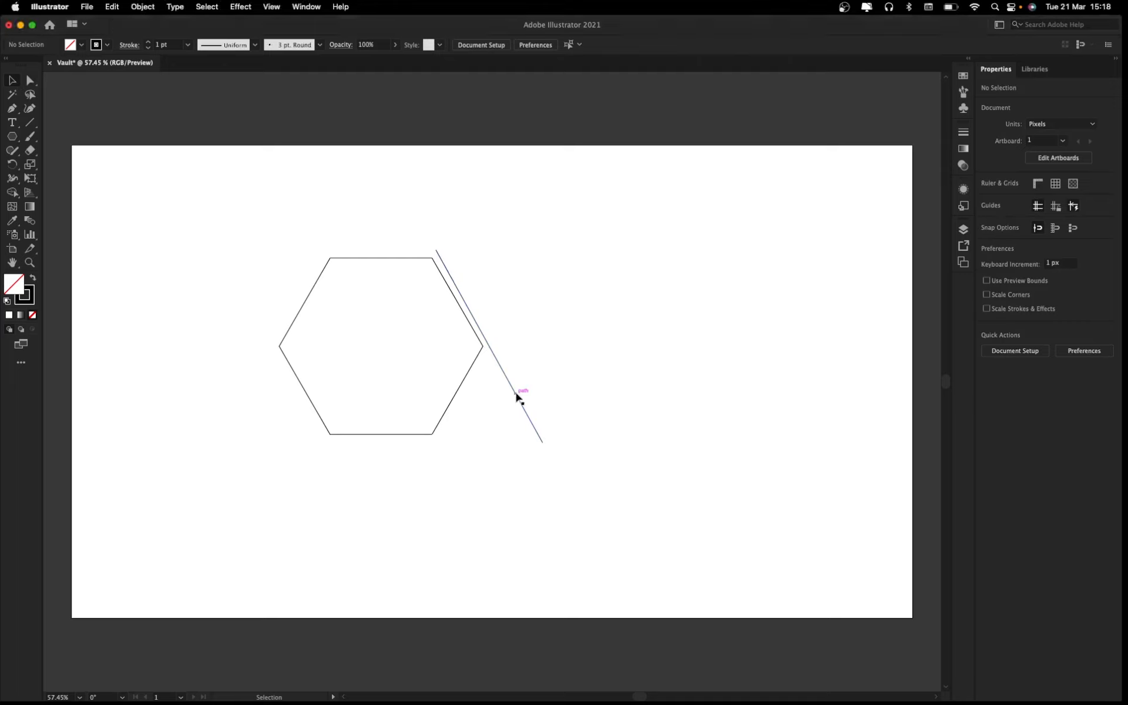
pyautogui.moveTo(510, 387); pyautogui.dragTo(512, 389)
pyautogui.click(431, 242)
pyautogui.press('super+1')
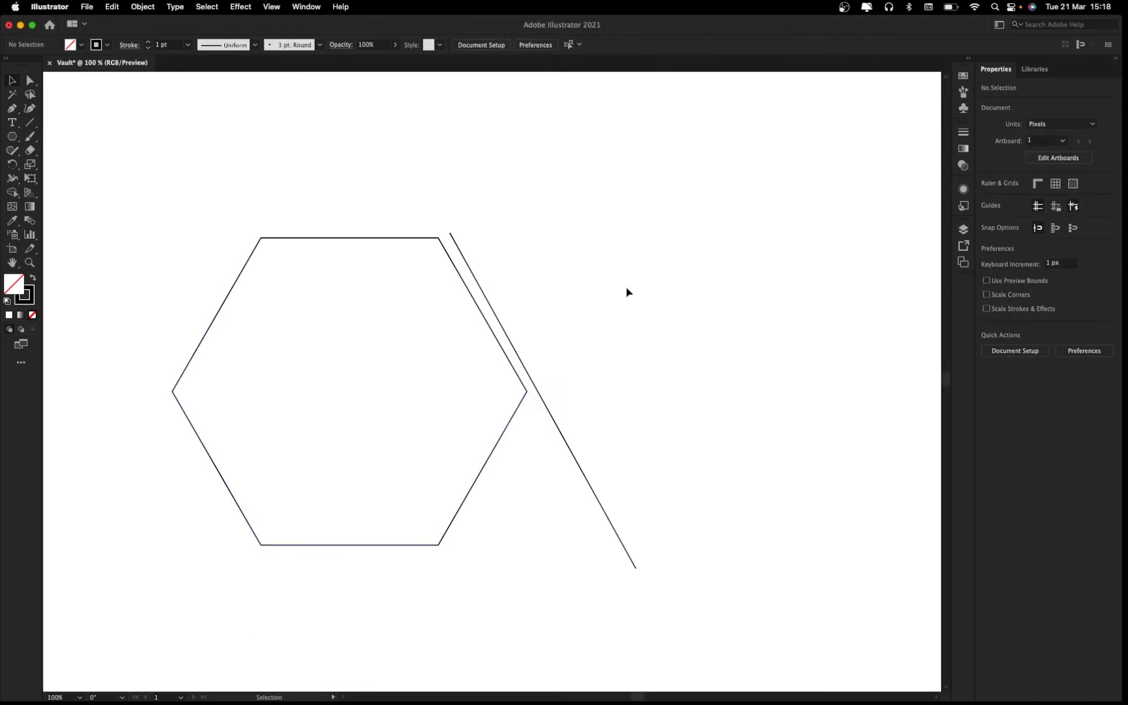
pyautogui.click(500, 322)
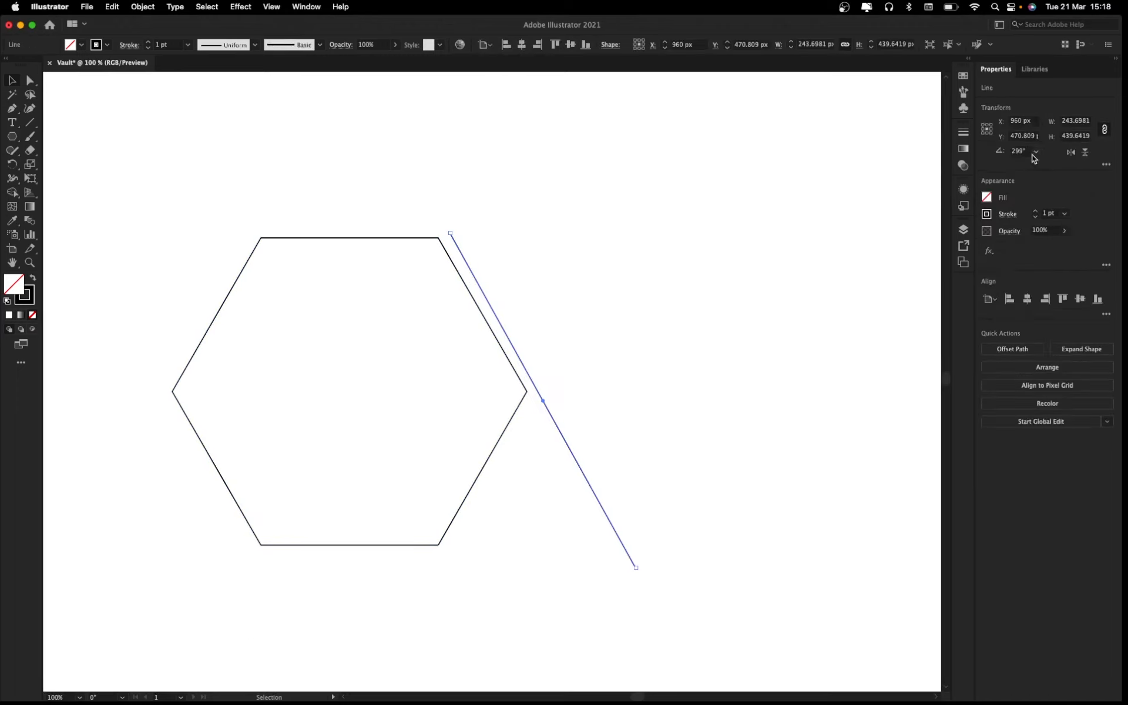
pyautogui.click(1024, 153)
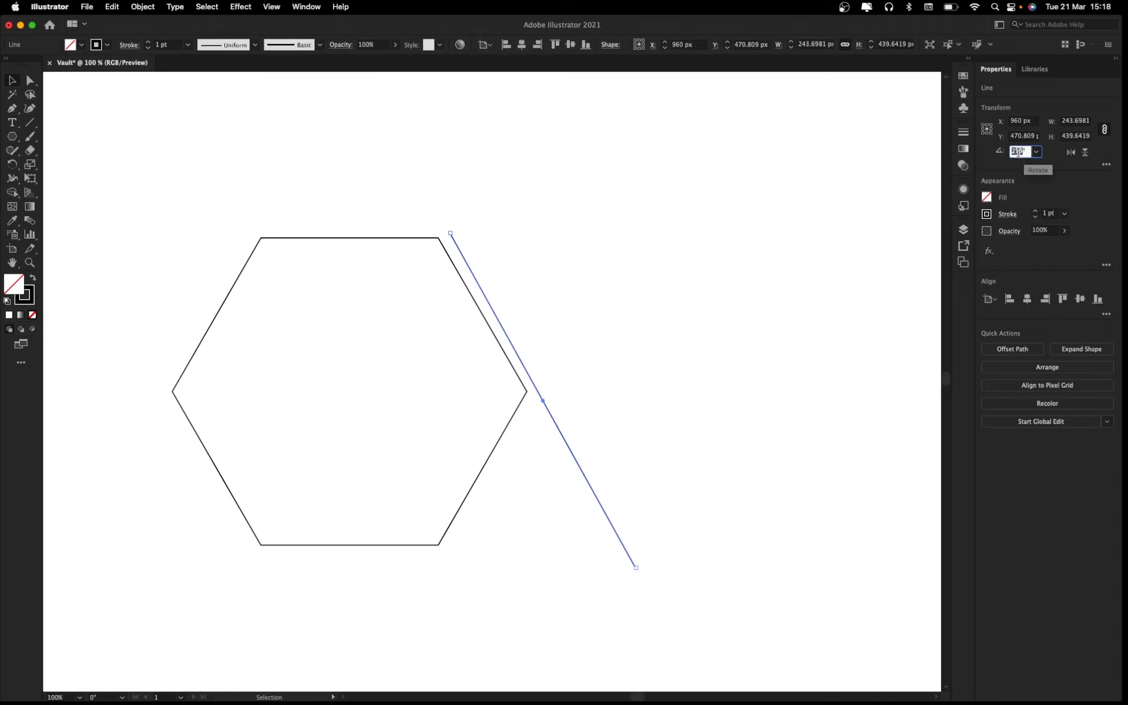
pyautogui.write('300')
pyautogui.press('Return')
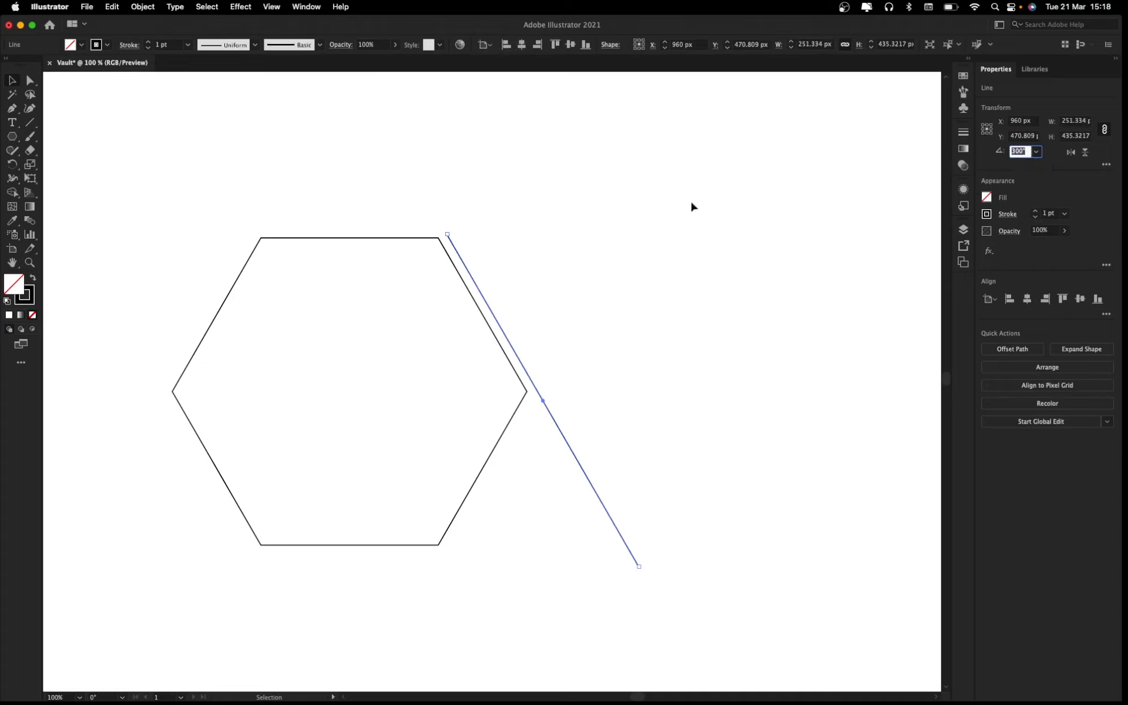
pyautogui.click(692, 201)
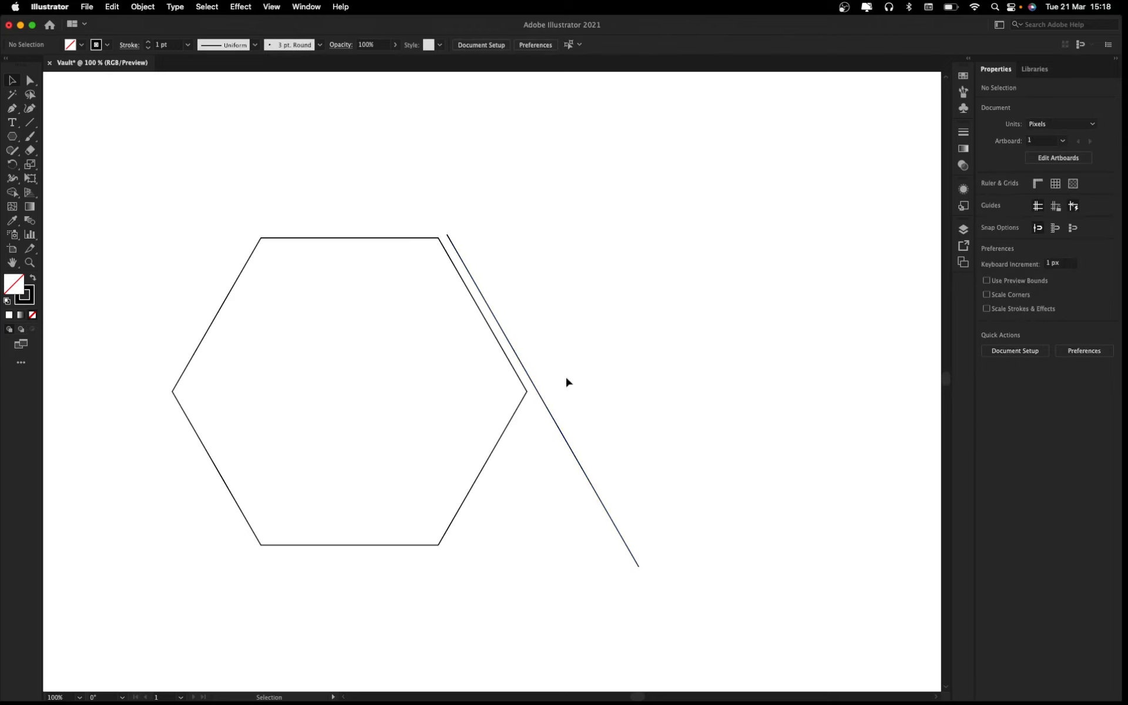
# Step: Delete the hexagon, keeping only the slanted line on the artboard
pyautogui.keyDown('alt'); pyautogui.scroll(-2, 569, 347); pyautogui.keyUp('alt')
pyautogui.keyDown('alt'); pyautogui.scroll(1, 569, 347); pyautogui.keyUp('alt')
pyautogui.keyDown('alt'); pyautogui.scroll(-1, 569, 347); pyautogui.keyUp('alt')
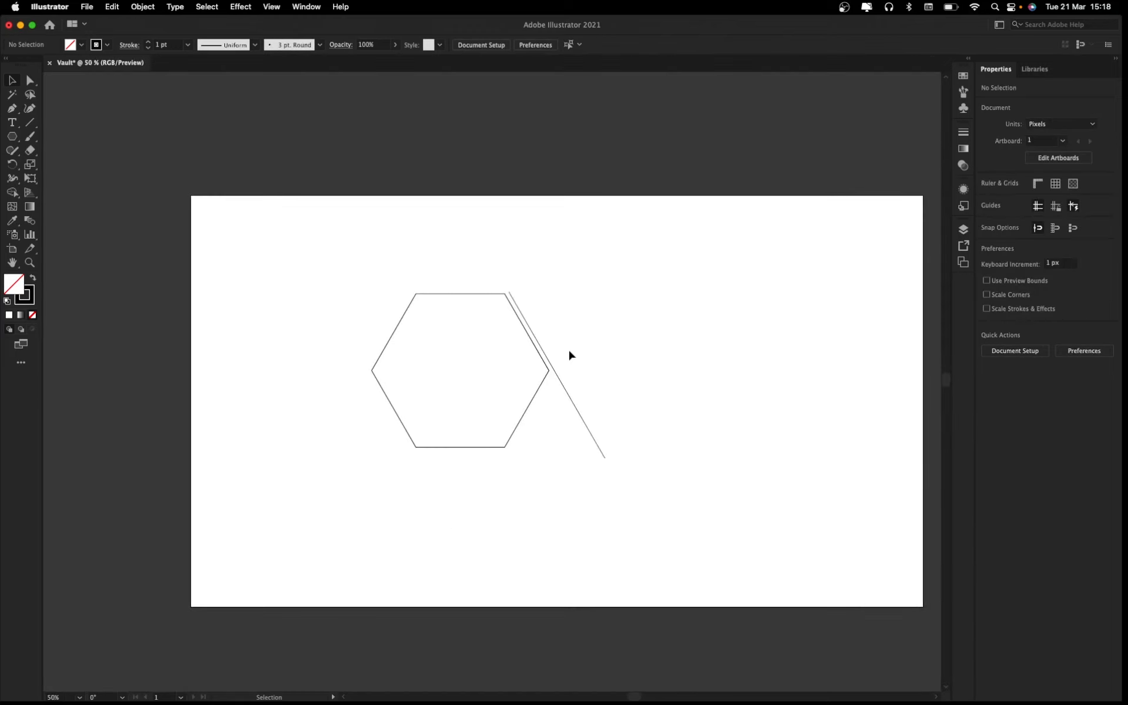
pyautogui.moveTo(464, 390); pyautogui.dragTo(325, 407)
pyautogui.press('Delete')
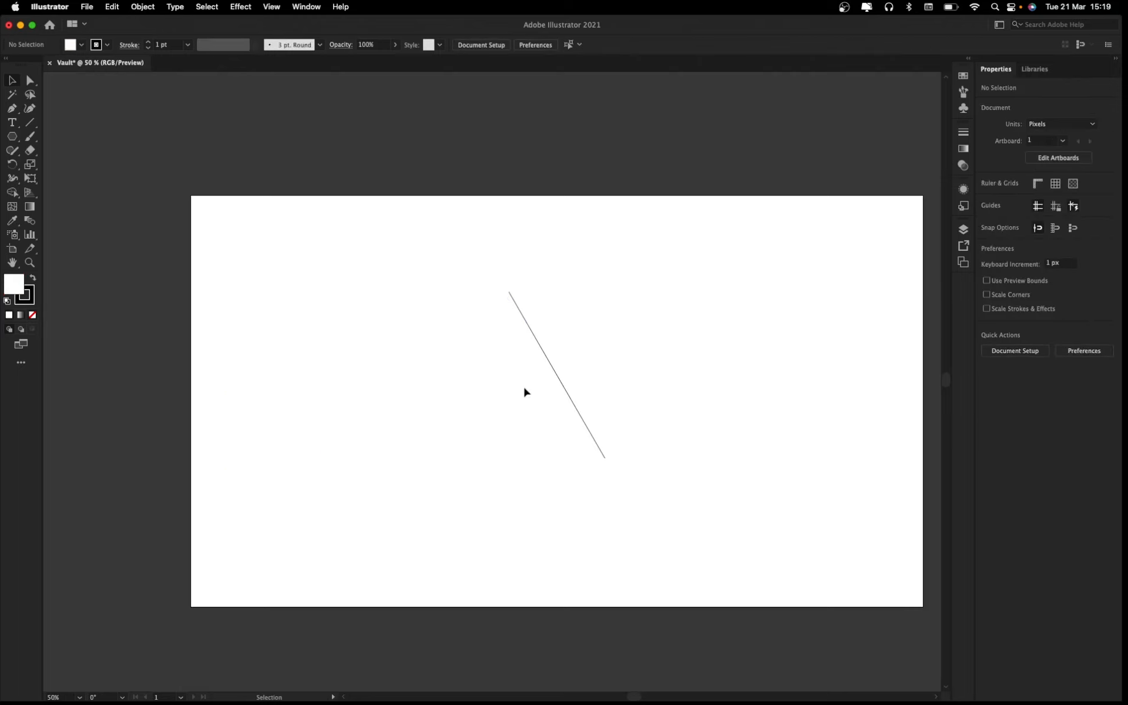
# Step: Move the slanted line to about X 988 px, Y 519 px, near the middle of the artboard
pyautogui.moveTo(548, 364)
pyautogui.mouseDown()
pyautogui.moveTo(544, 388)
pyautogui.moveTo(559, 383)
pyautogui.mouseUp()
pyautogui.click(648, 378)
pyautogui.click(585, 423)
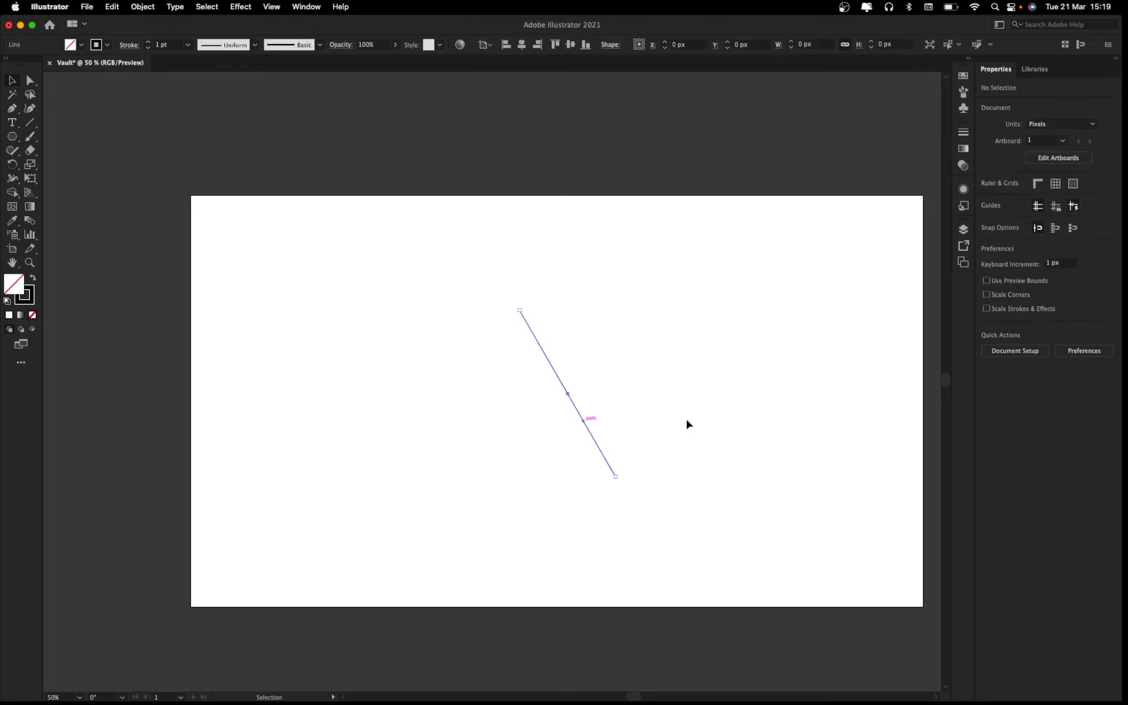
pyautogui.scroll(1, 654, 422)
pyautogui.scroll(1, 653, 423)
pyautogui.press('space')
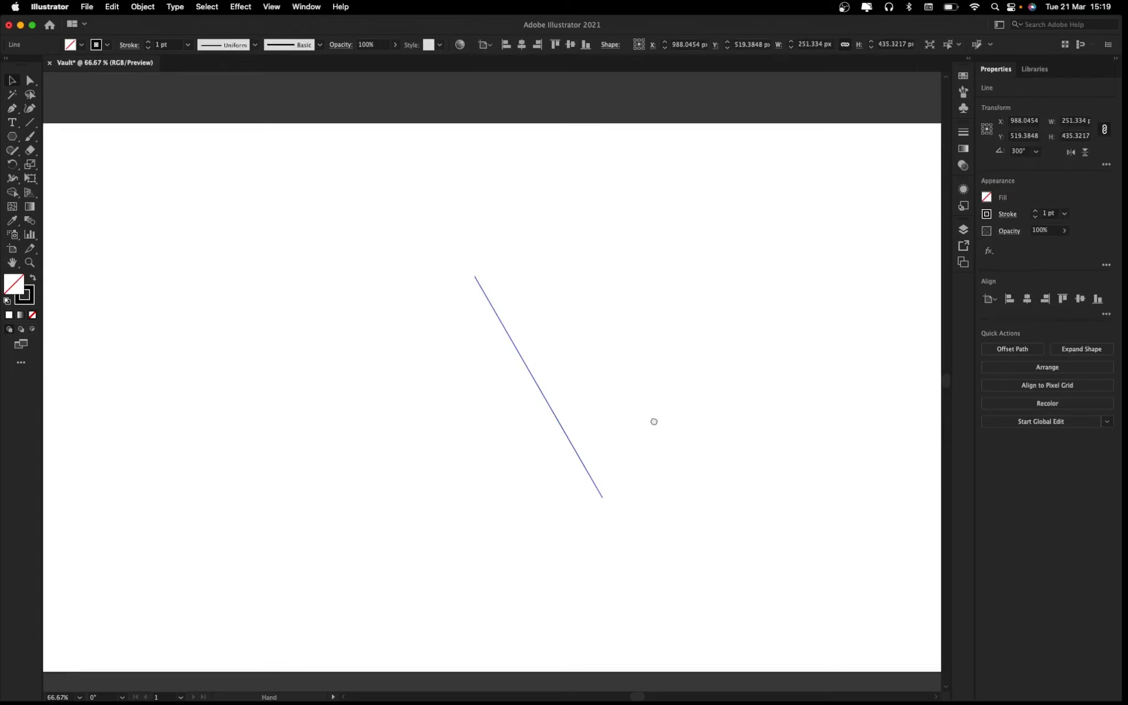
pyautogui.moveTo(654, 421); pyautogui.dragTo(626, 410)
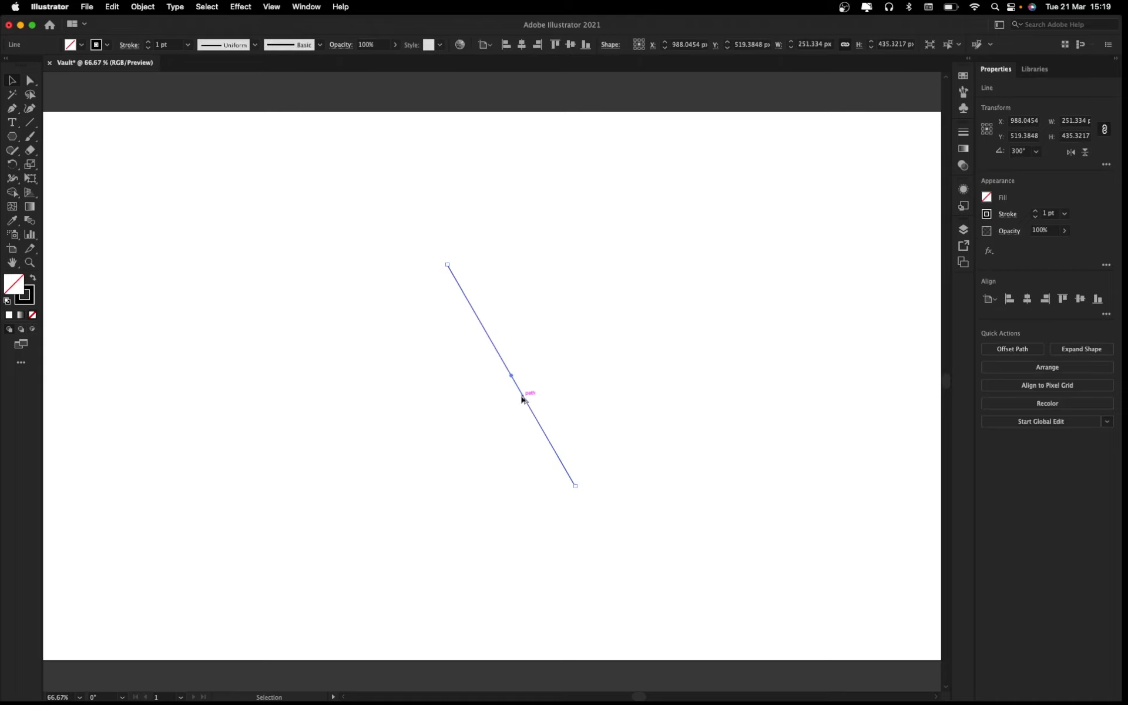
# Step: Duplicate the slanted line about 18 px horizontally to its right and repeat the copy until there are eleven evenly spaced parallel lines
pyautogui.moveTo(522, 400); pyautogui.dragTo(530, 388)
pyautogui.click(499, 337)
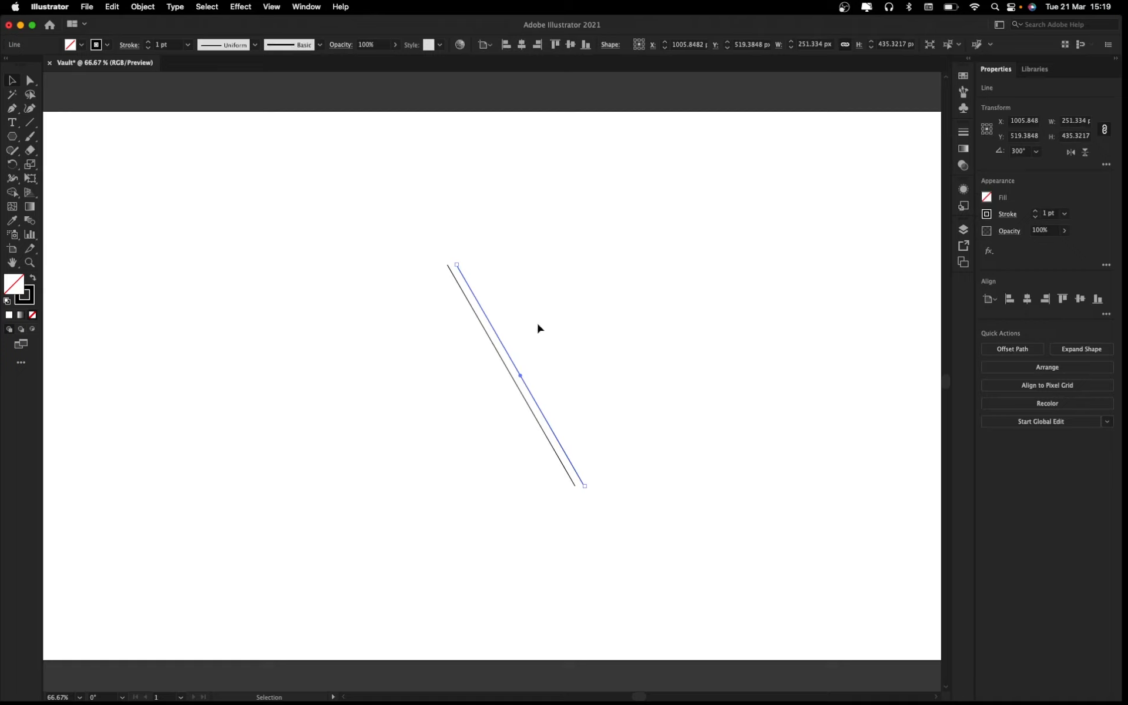
pyautogui.press('a')
pyautogui.press('super+d')
pyautogui.press('super+d')
pyautogui.press('super+d')
pyautogui.press('super+d')
pyautogui.press('super+d')
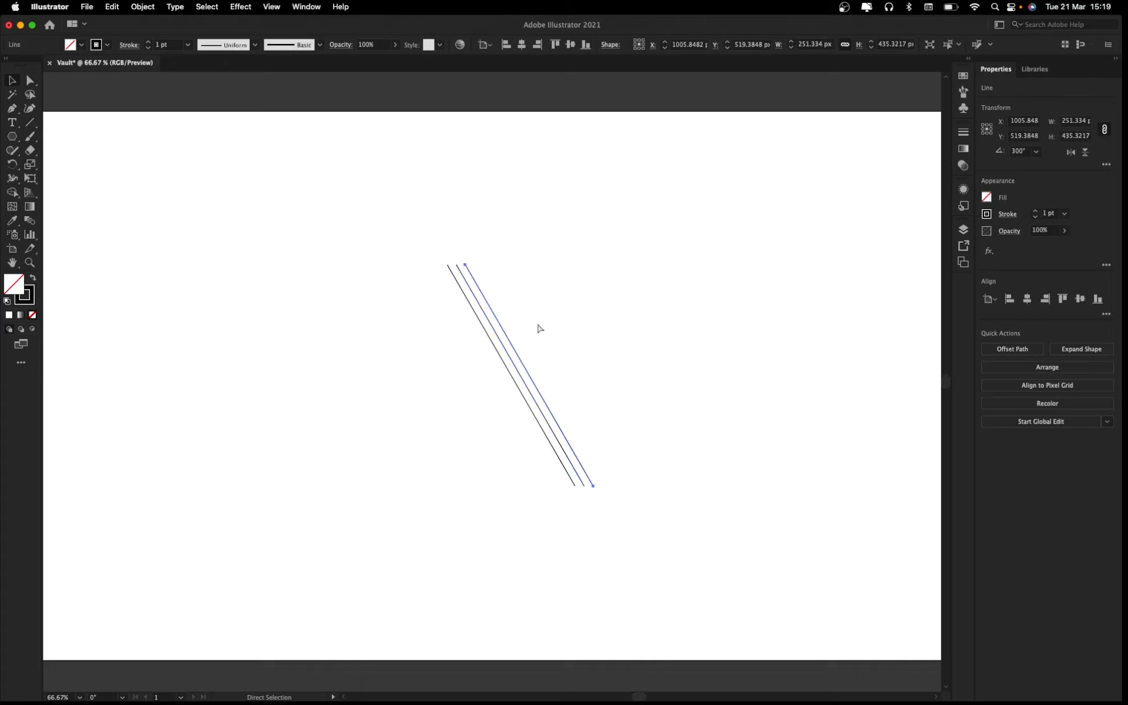
pyautogui.press('super+d')
pyautogui.press('super+d')
pyautogui.press('super+d')
pyautogui.press('super+d')
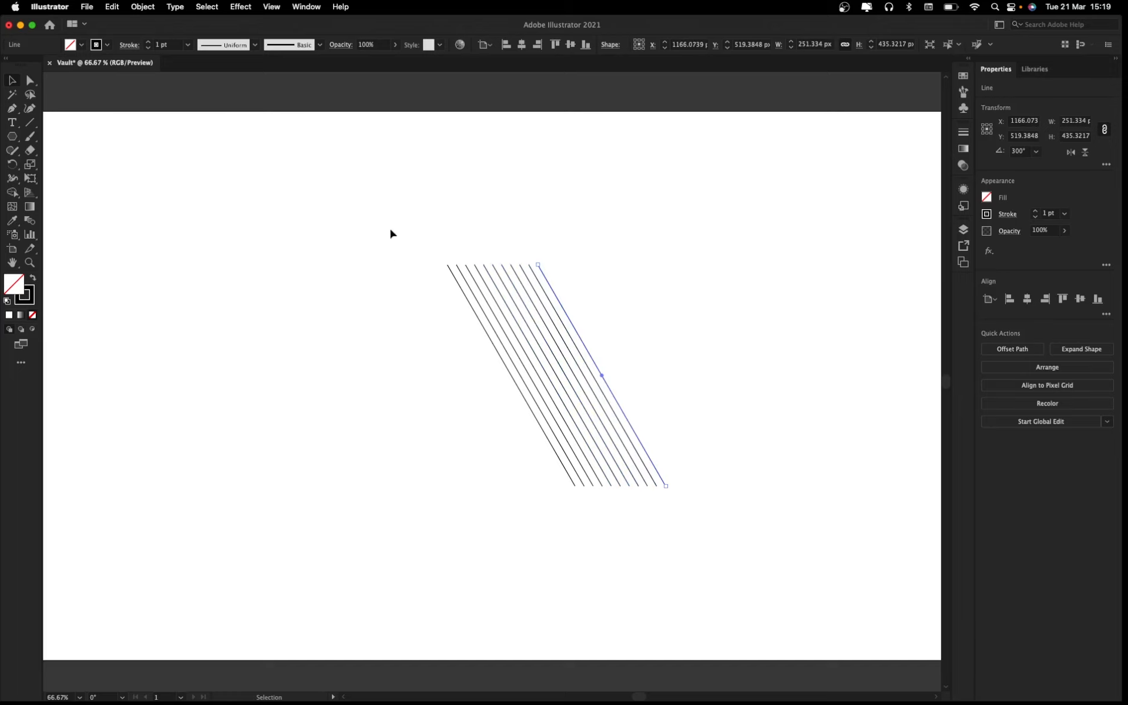
# Step: Select all eleven slanted lines, group them, and deselect the group
pyautogui.moveTo(332, 231)
pyautogui.mouseDown()
pyautogui.moveTo(715, 354)
pyautogui.moveTo(348, 238)
pyautogui.mouseUp()
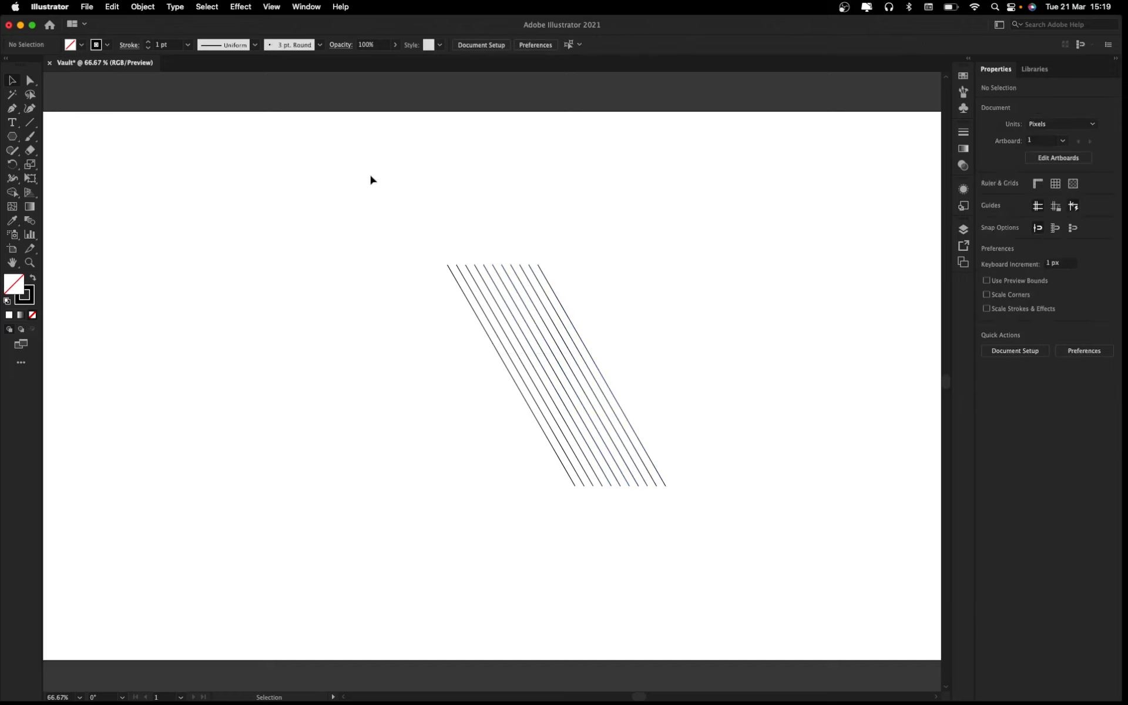
pyautogui.moveTo(387, 198); pyautogui.dragTo(757, 546)
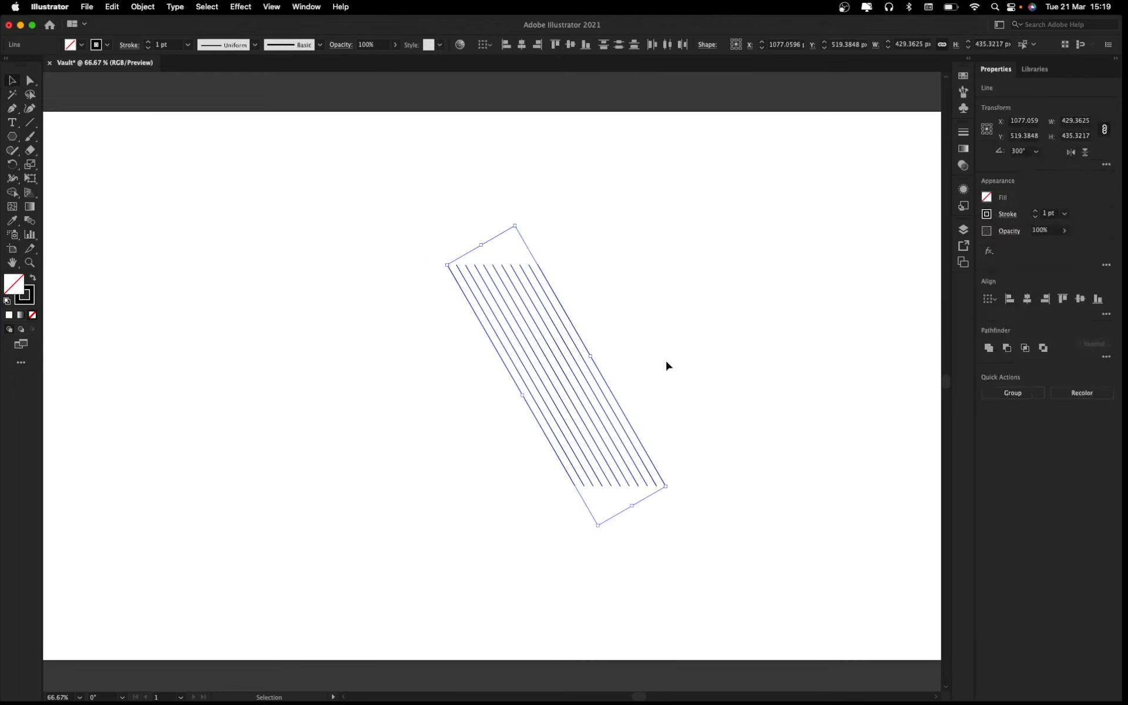
pyautogui.press('a')
pyautogui.press('super+g')
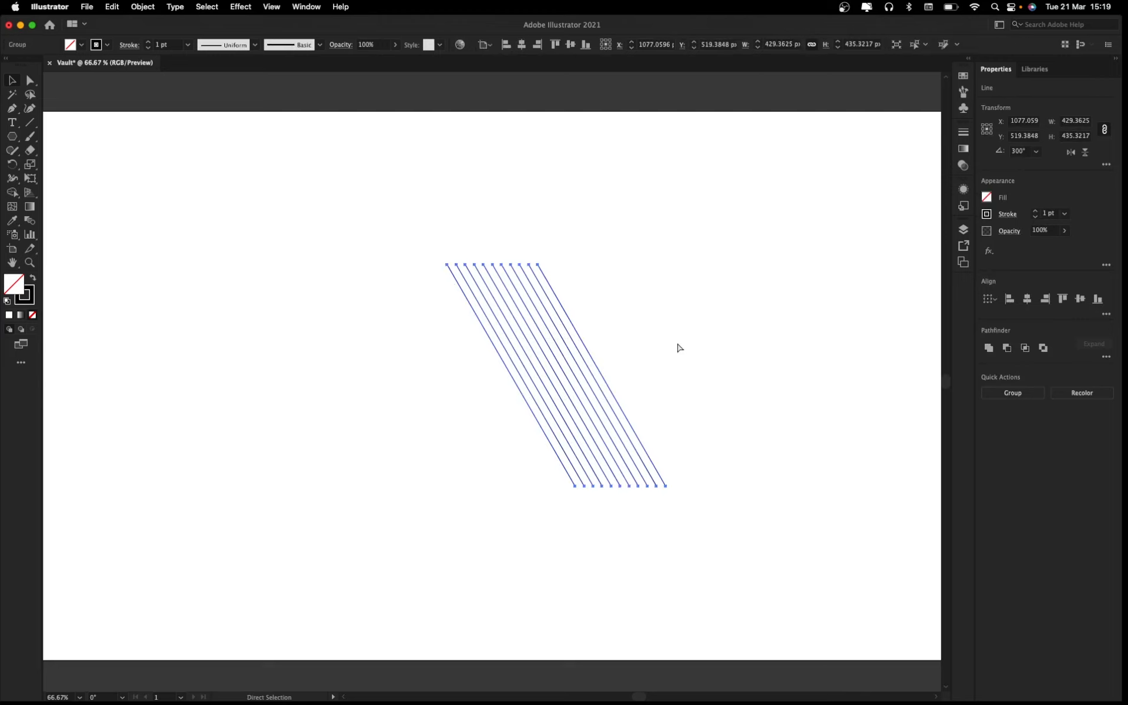
pyautogui.press('v')
pyautogui.click(374, 212)
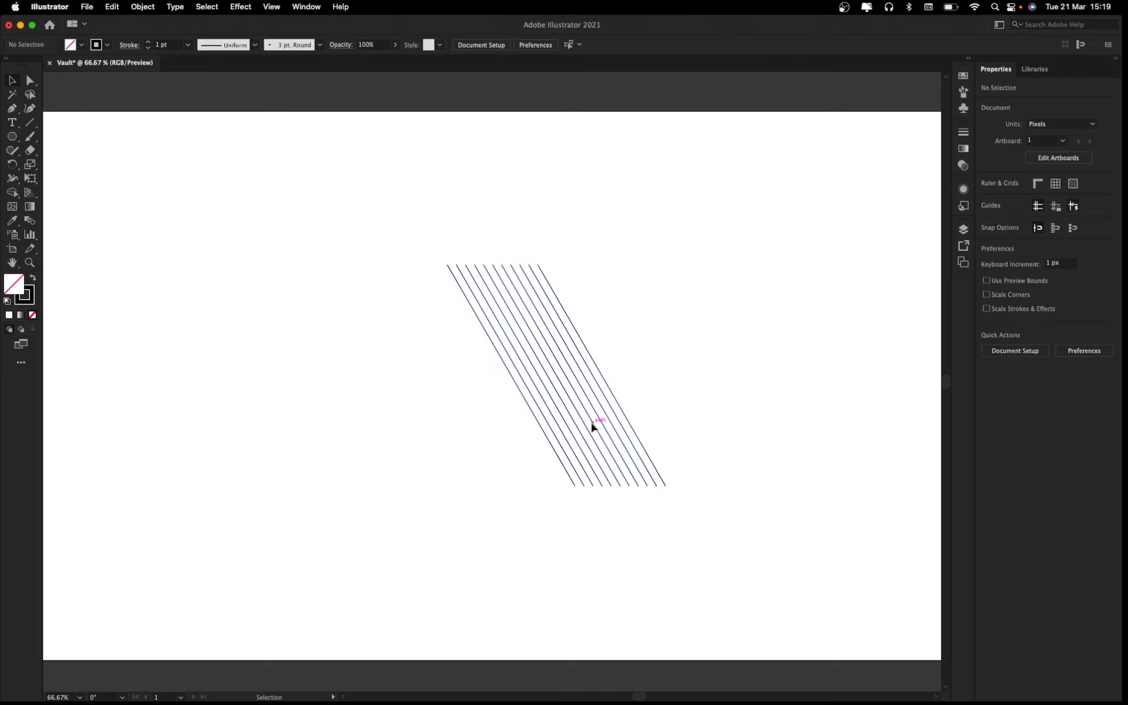
pyautogui.moveTo(591, 424); pyautogui.dragTo(467, 425)
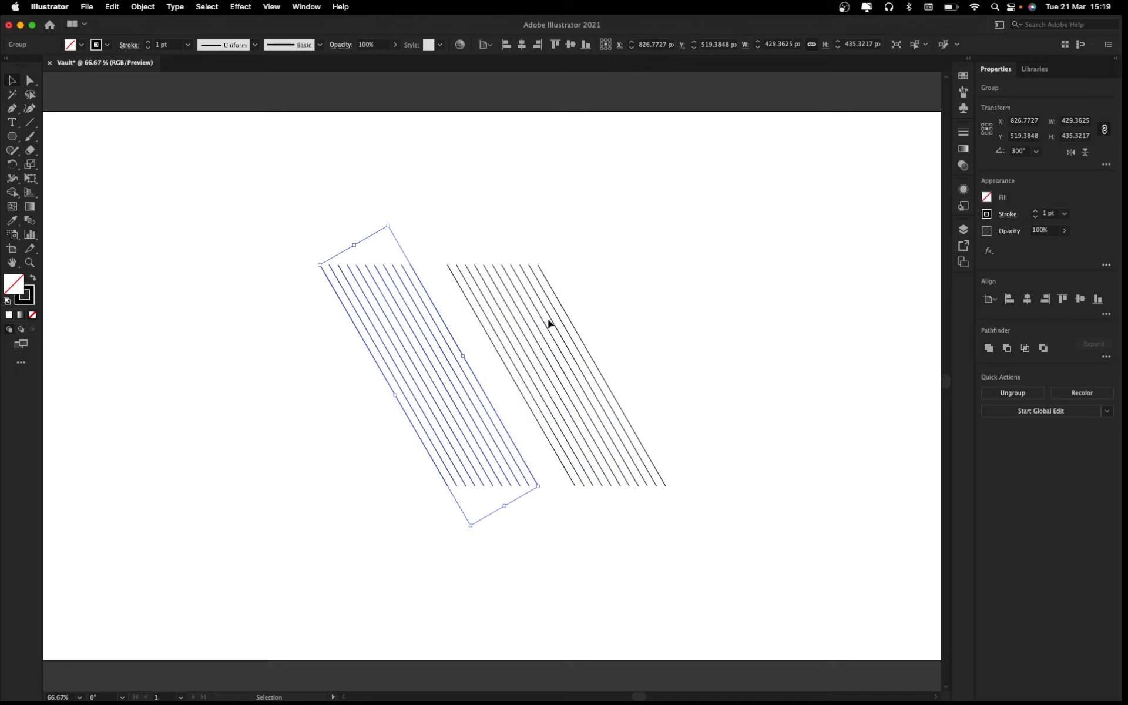
pyautogui.press('super+z')
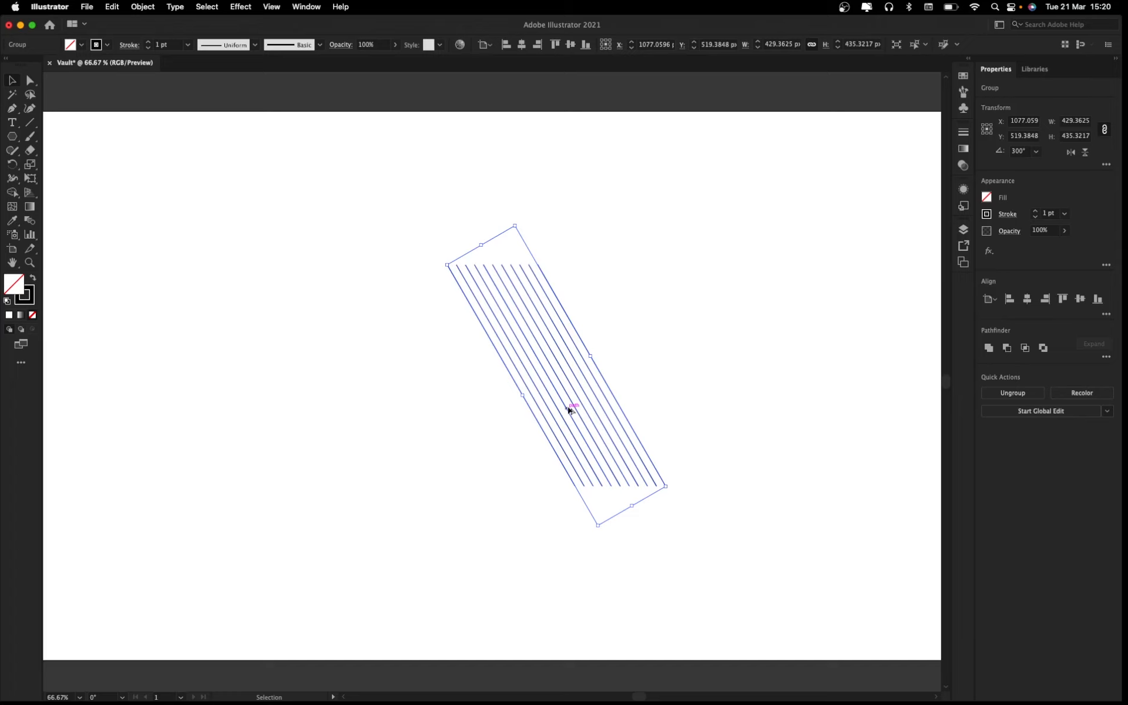
pyautogui.moveTo(568, 410); pyautogui.dragTo(393, 434)
pyautogui.press('super+z')
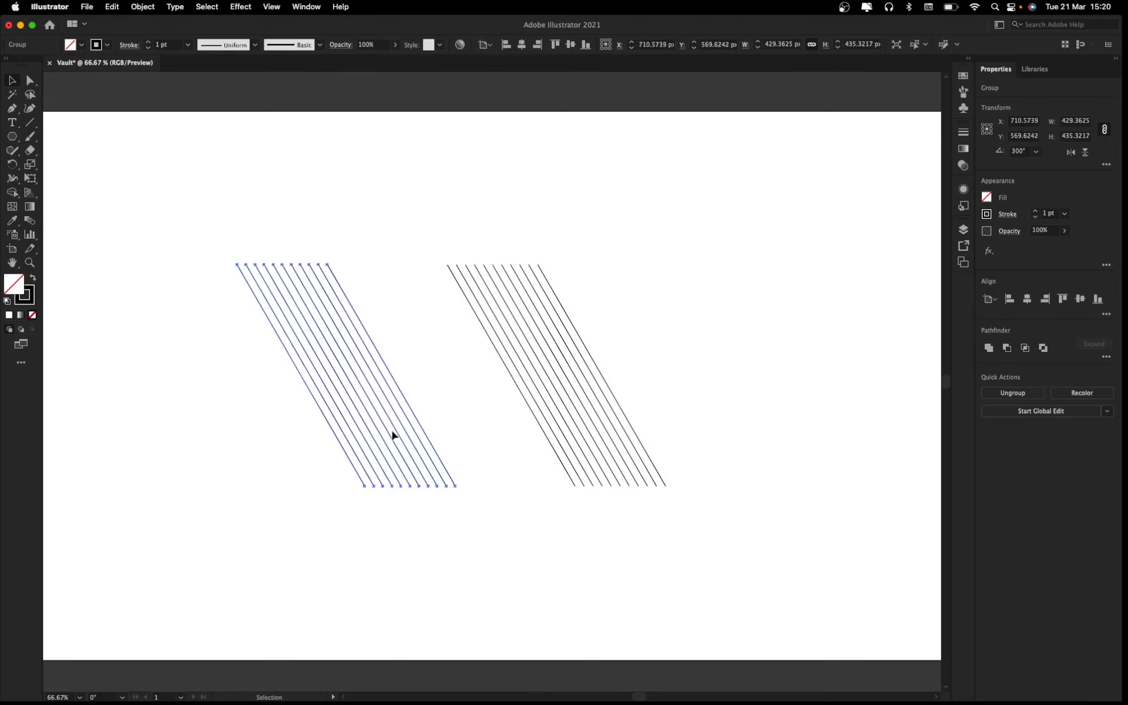
pyautogui.press('super+z')
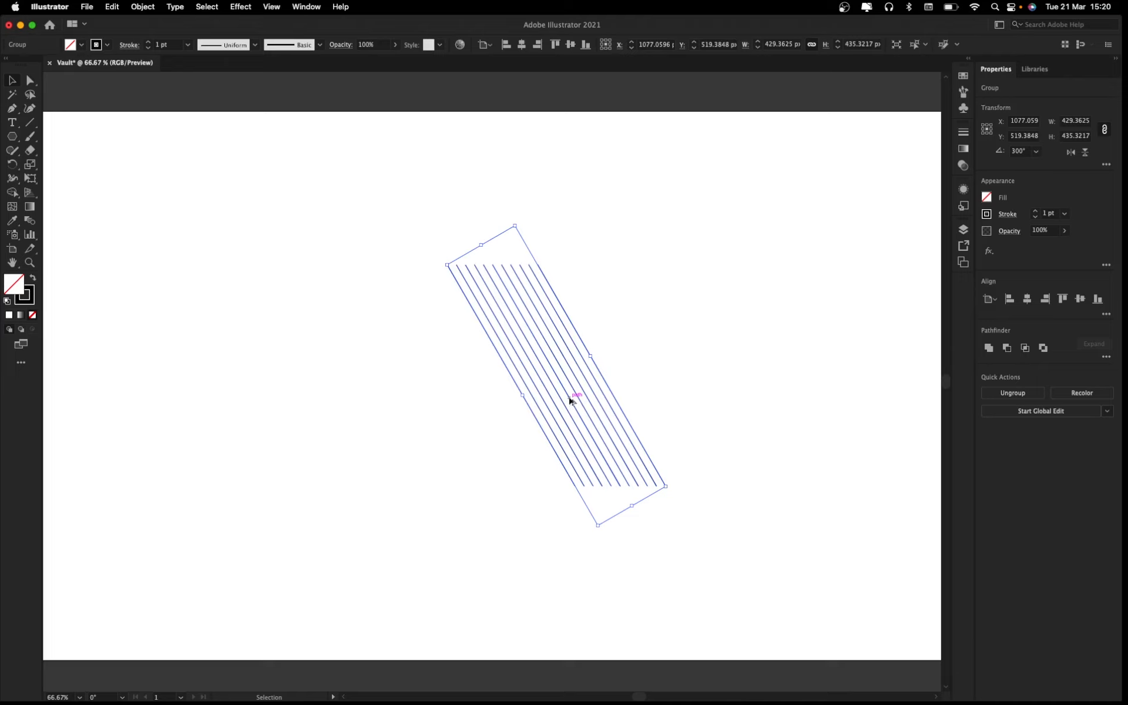
# Step: Duplicate the line group horizontally to the left of the original, leaving a narrow gap between the two groups
pyautogui.click(555, 403)
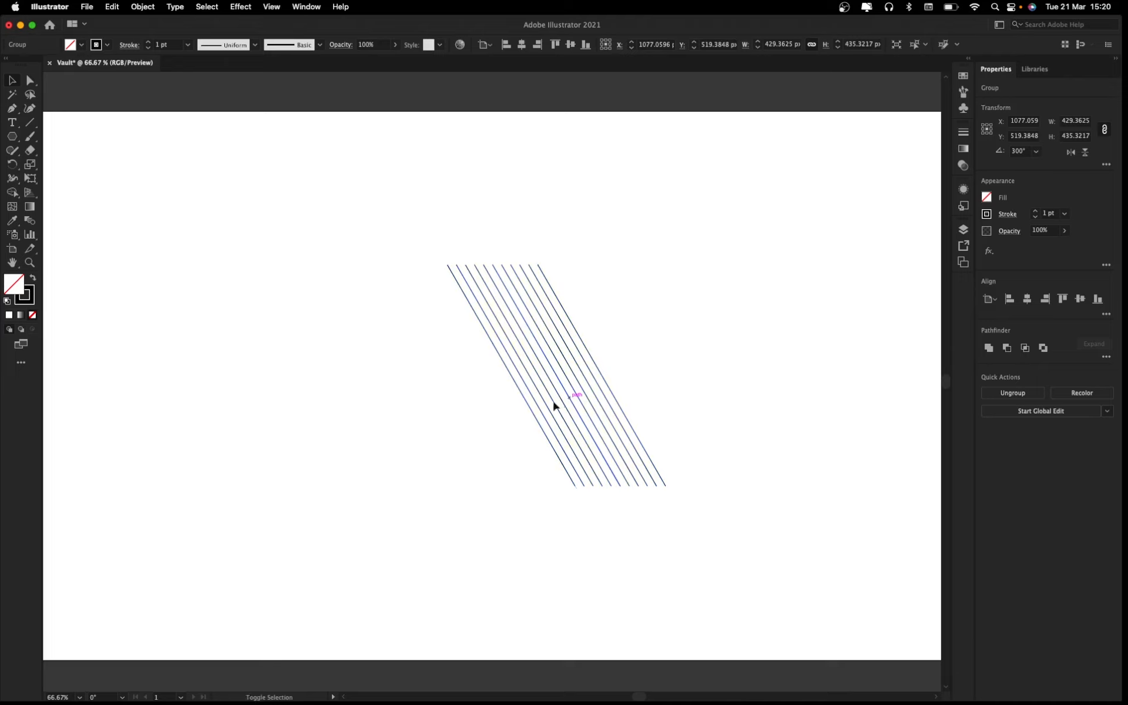
pyautogui.click(558, 382)
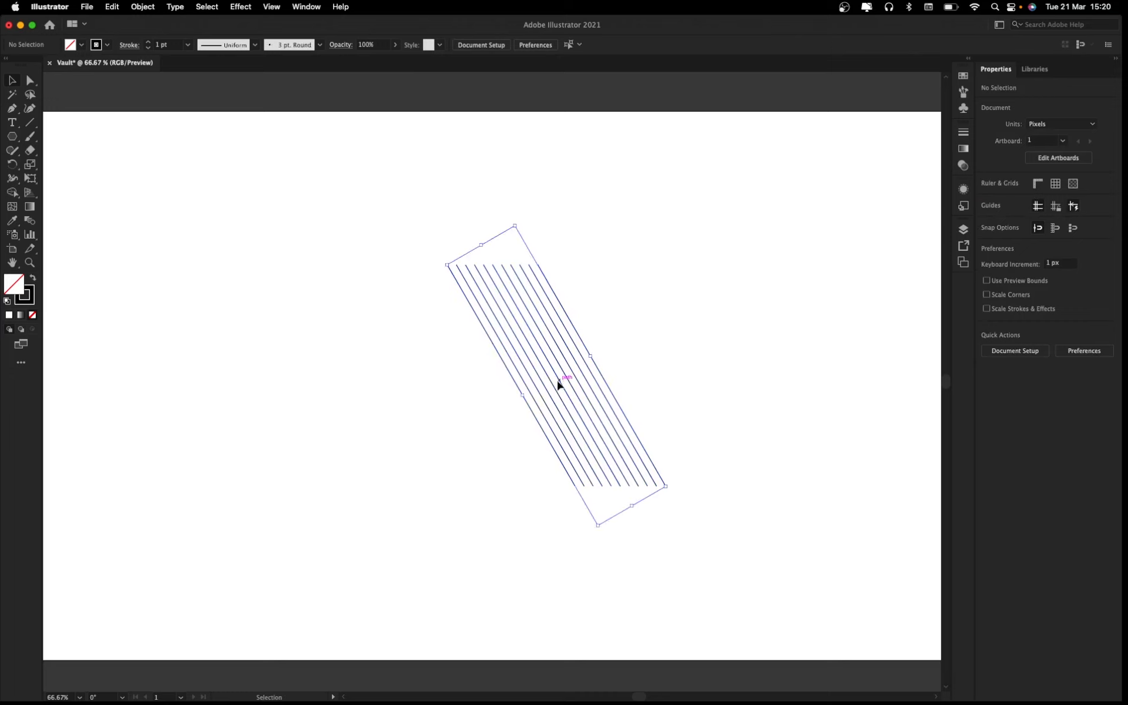
pyautogui.moveTo(558, 383); pyautogui.dragTo(450, 387)
pyautogui.click(615, 348)
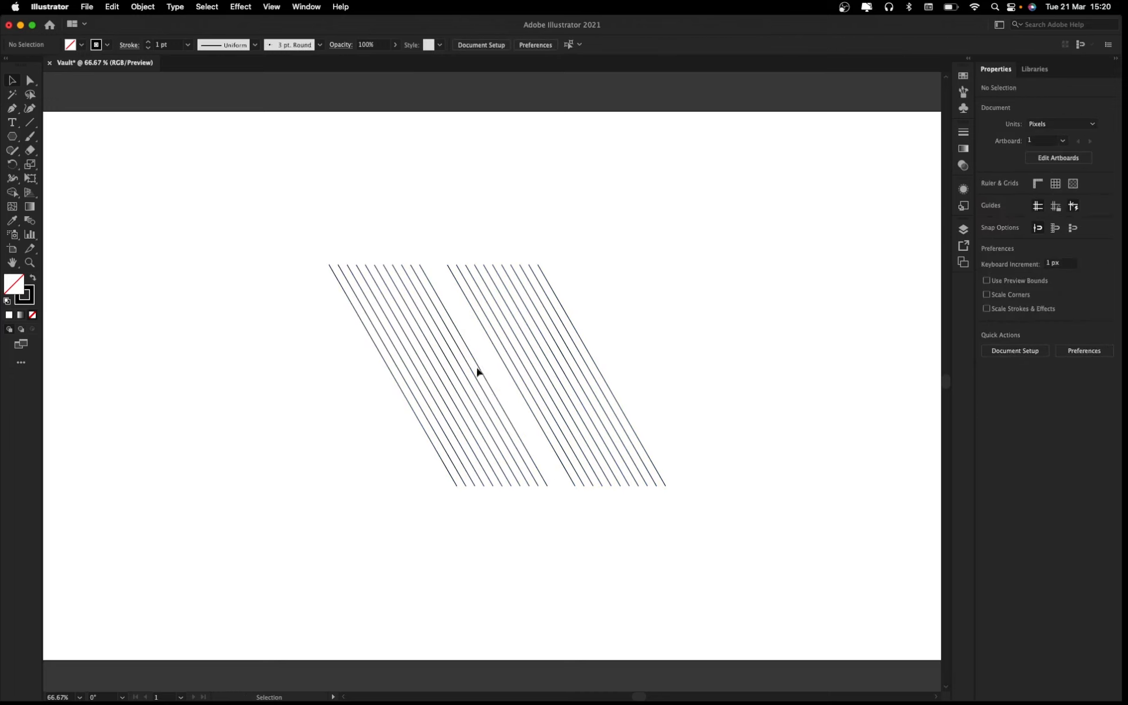
# Step: Flip the right-hand line group horizontally and move it straight left so it crosses the other group in an X
pyautogui.click(556, 341)
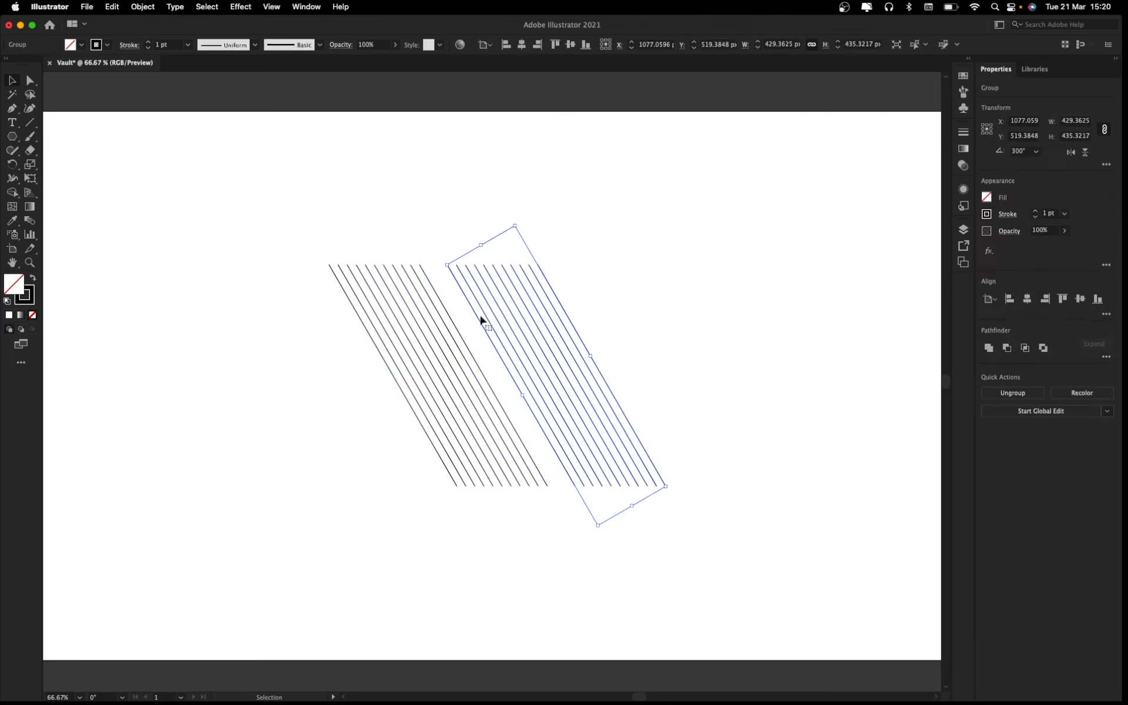
pyautogui.click(1070, 154)
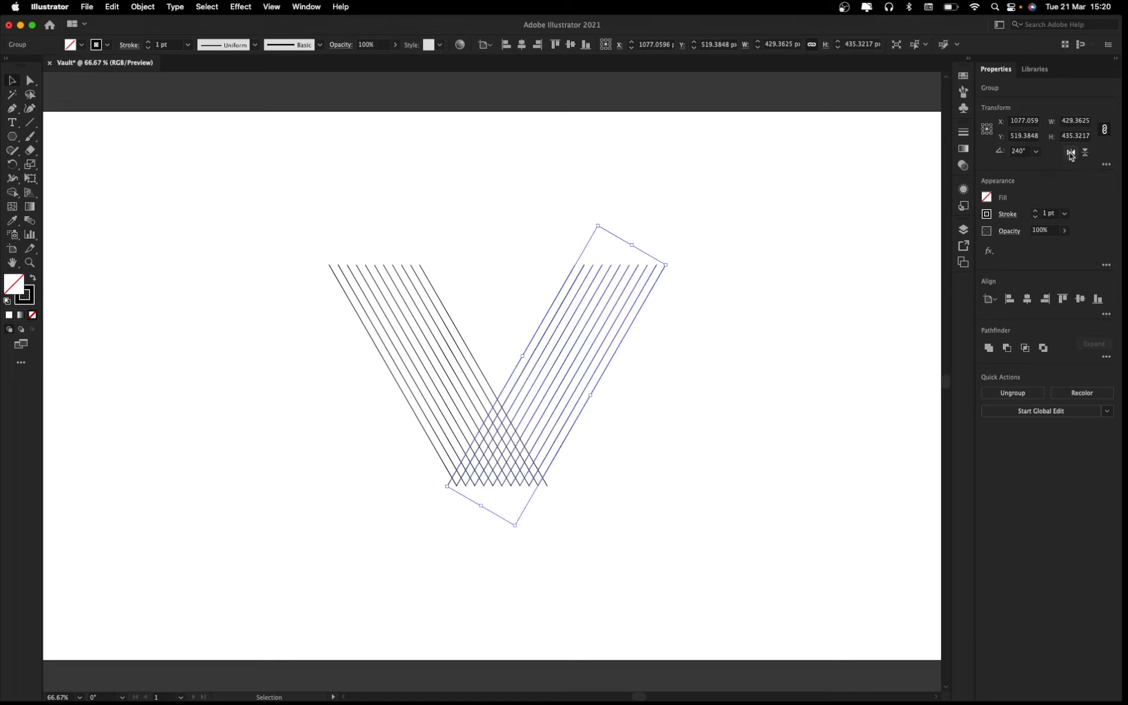
pyautogui.moveTo(596, 330); pyautogui.dragTo(466, 329)
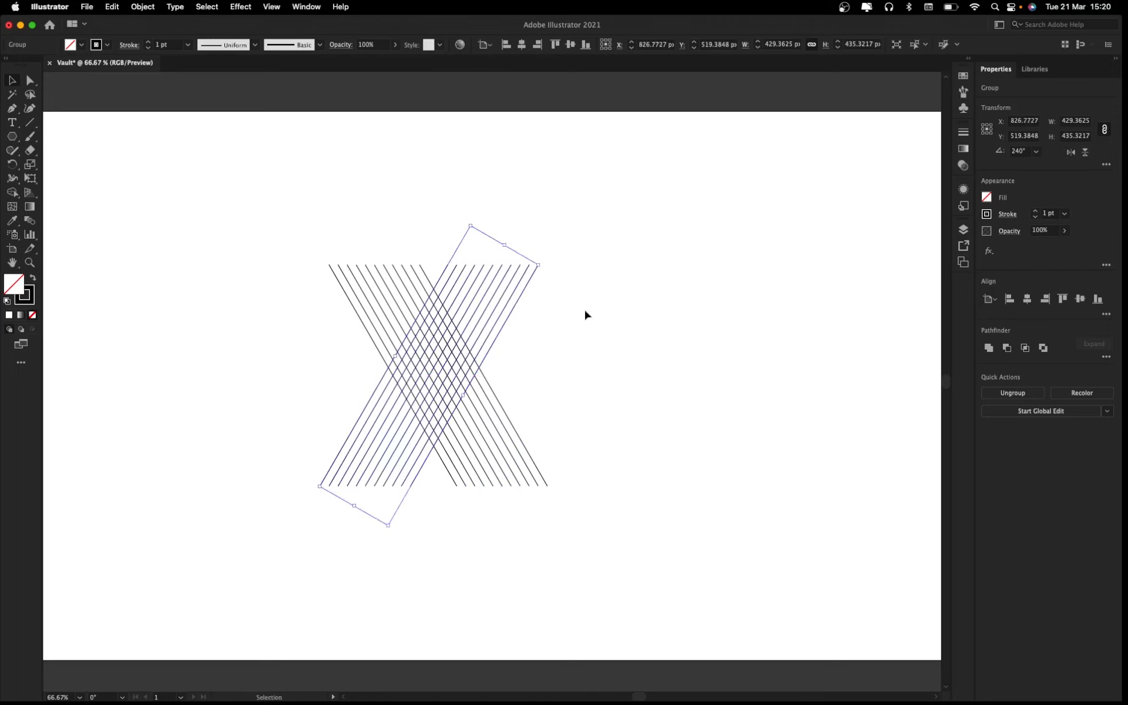
# Step: Duplicate the flipped line group horizontally to the right of the crossed groups and deselect the copy
pyautogui.click(523, 345)
pyautogui.click(472, 318)
pyautogui.moveTo(472, 320); pyautogui.dragTo(748, 322)
pyautogui.click(637, 348)
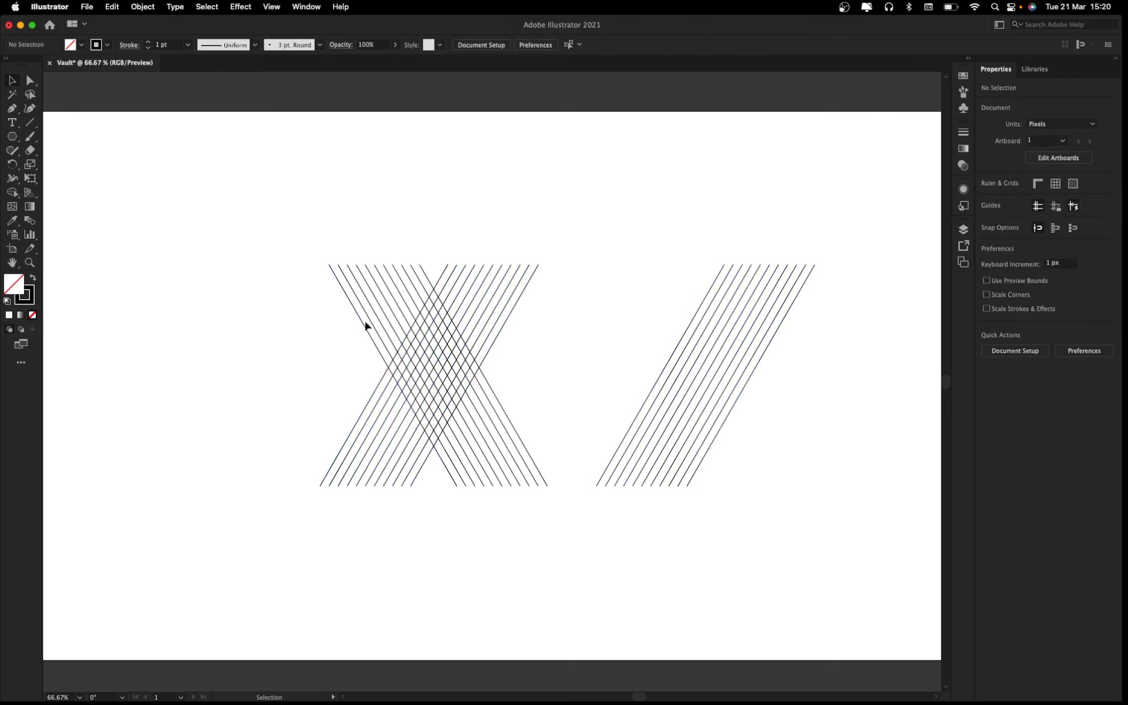
# Step: Rotate the copied line group to 0° and move its horizontal lines across the centre of the two crossed groups
pyautogui.click(534, 273)
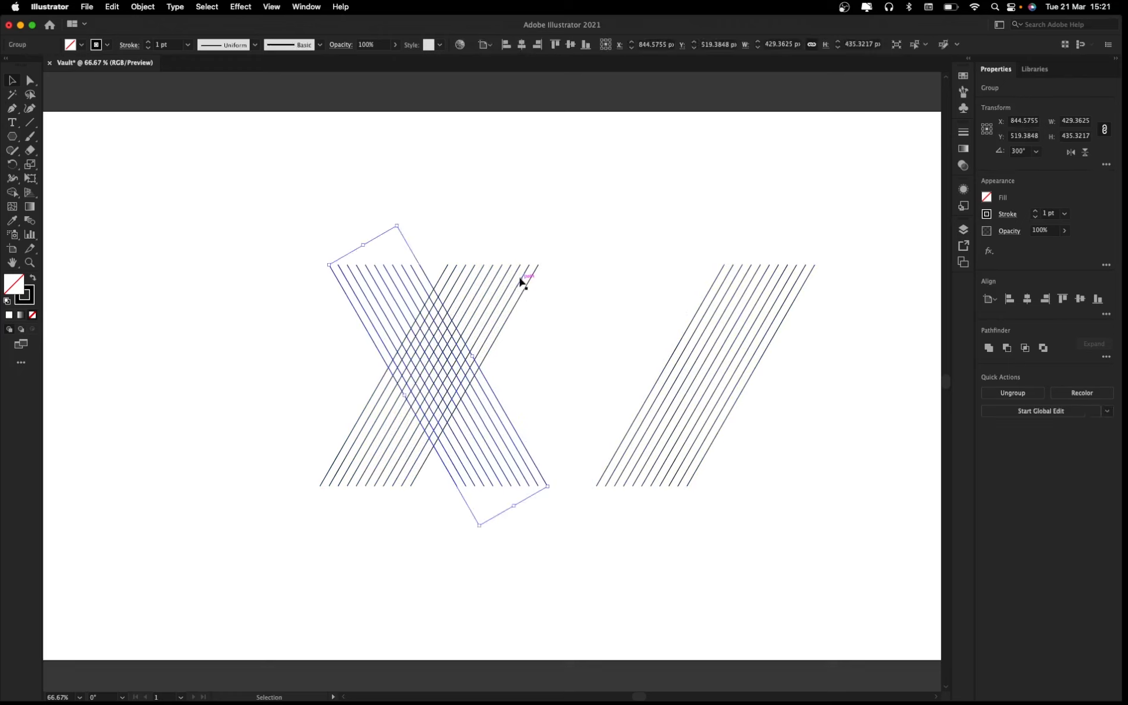
pyautogui.click(773, 320)
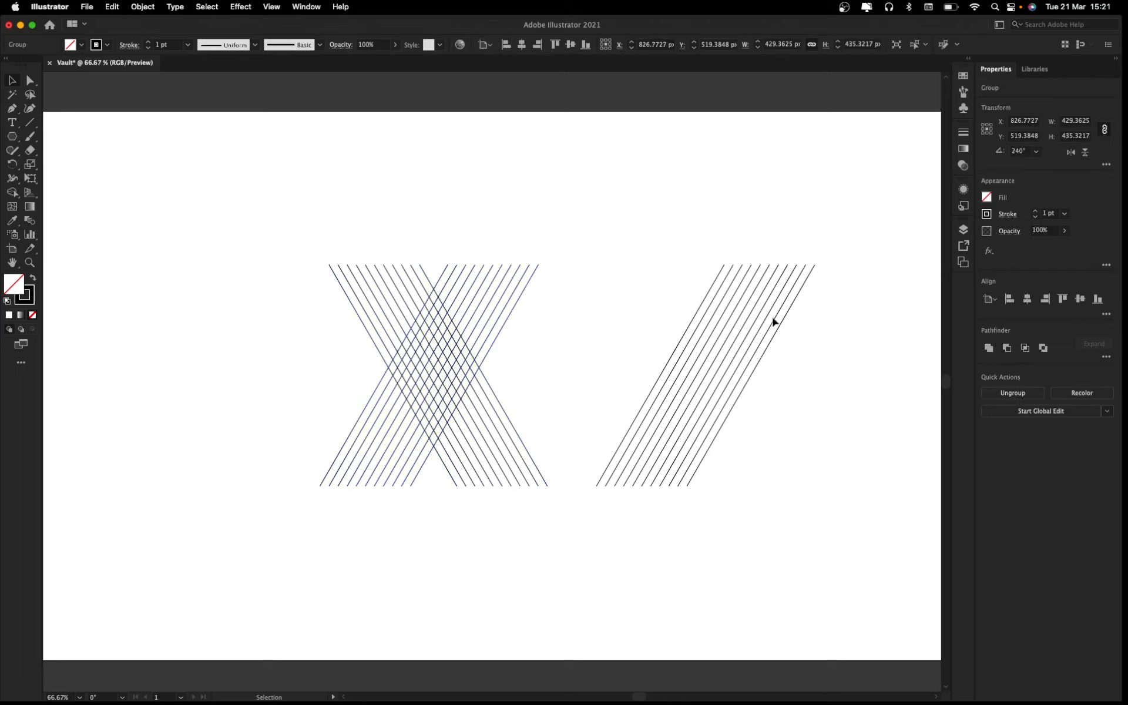
pyautogui.click(739, 319)
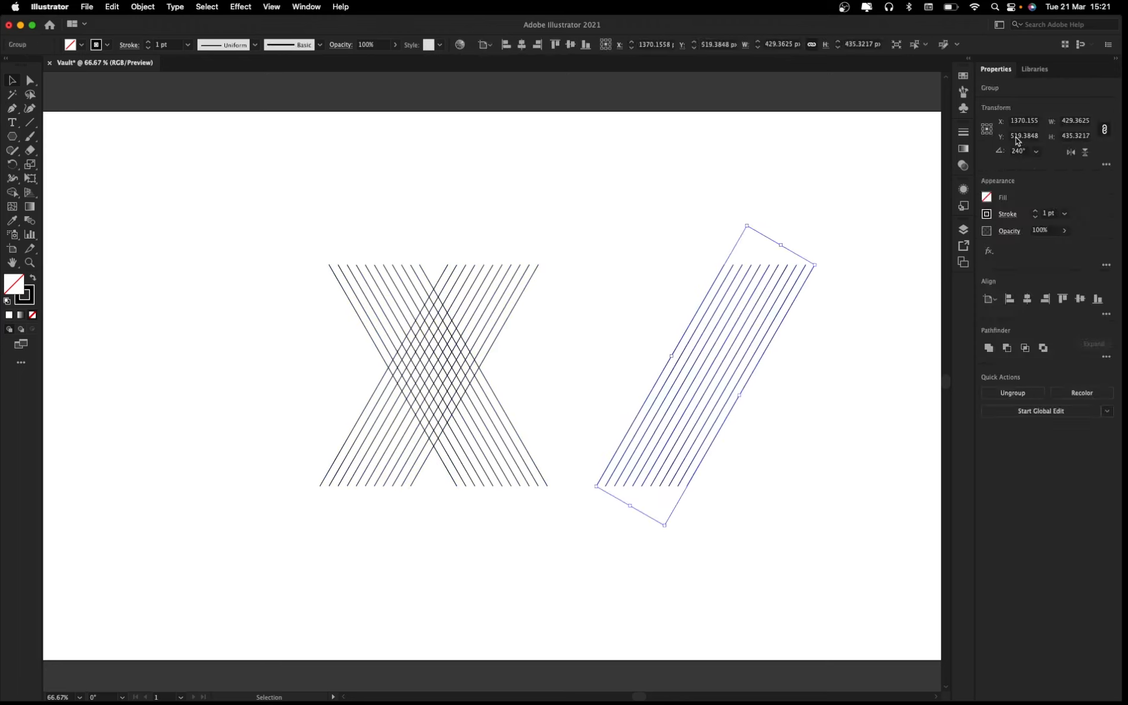
pyautogui.click(1036, 152)
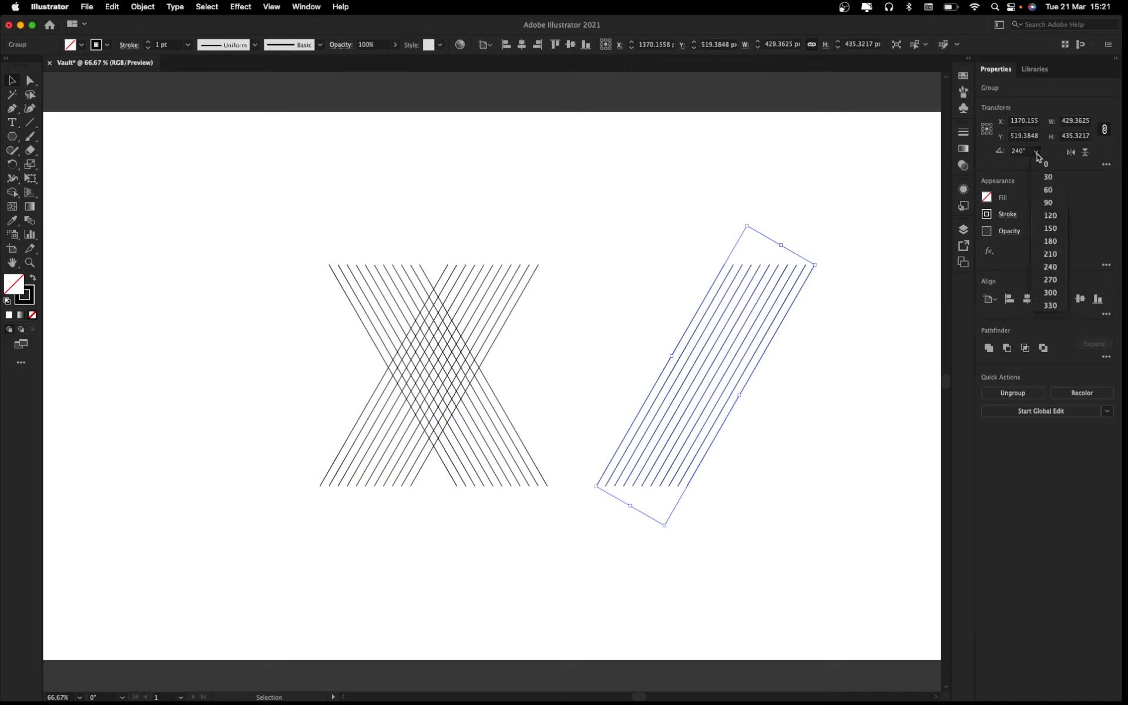
pyautogui.click(1042, 165)
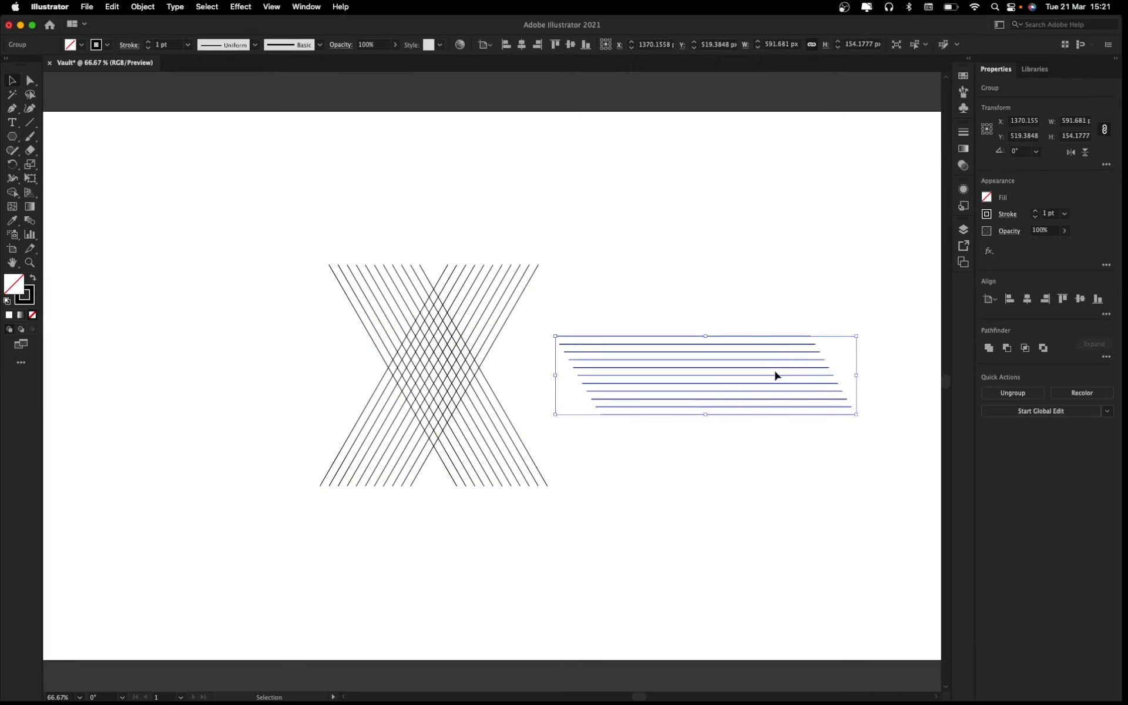
pyautogui.moveTo(749, 377); pyautogui.dragTo(510, 379)
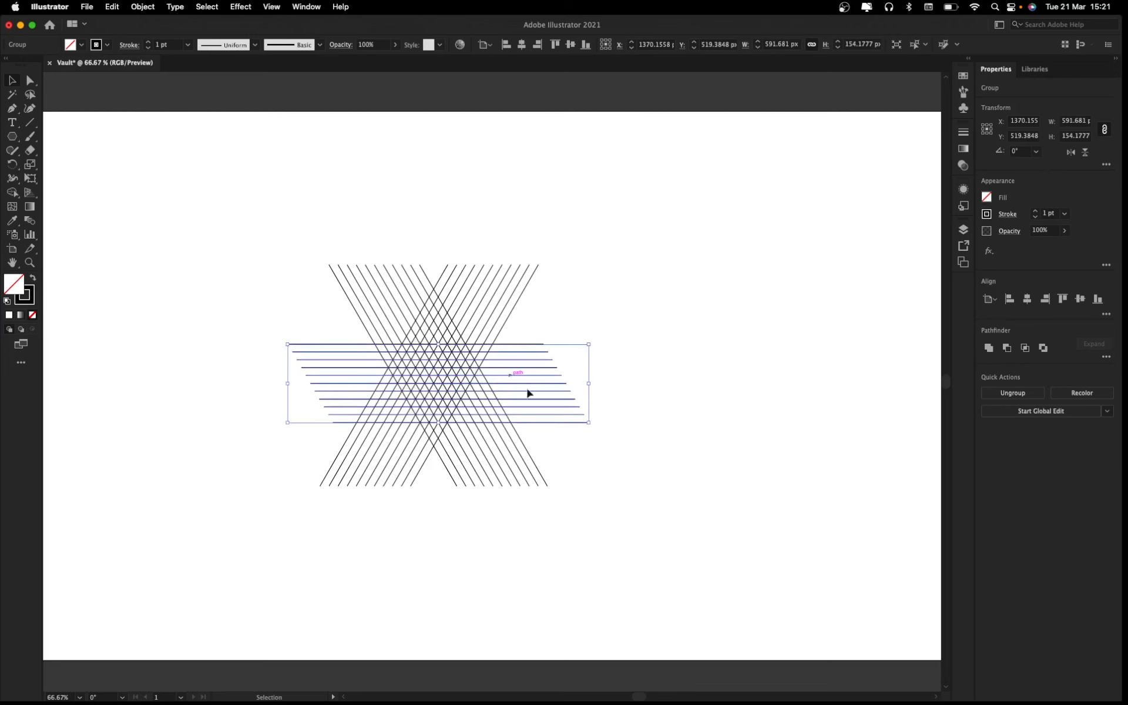
pyautogui.click(583, 481)
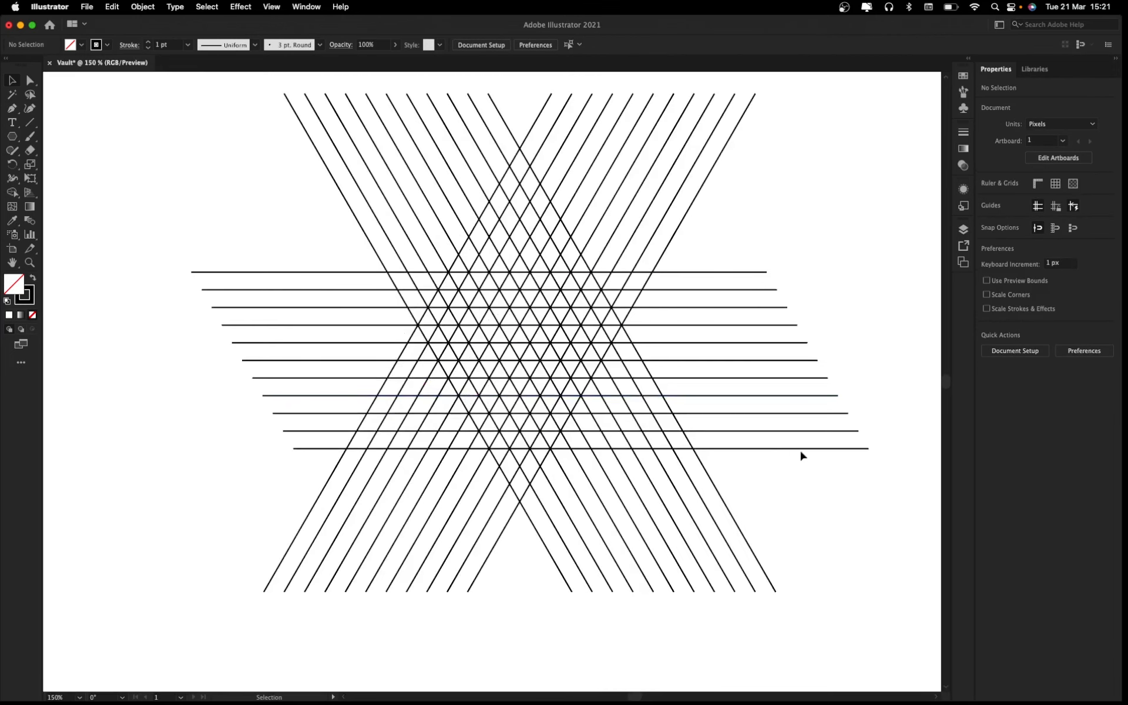
# Step: Examine the triangular grid where the three line groups intersect
pyautogui.moveTo(832, 466); pyautogui.dragTo(704, 487)
pyautogui.scroll(1, 486, 410)
pyautogui.moveTo(405, 417); pyautogui.dragTo(534, 375)
pyautogui.scroll(-1, 534, 376)
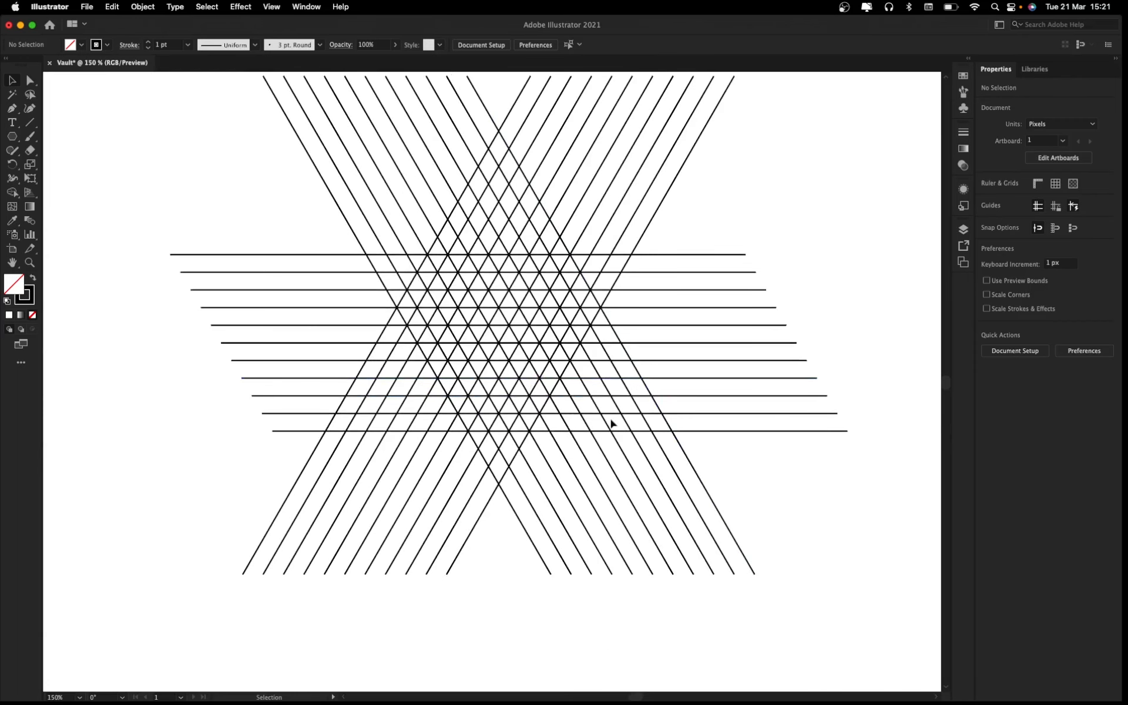
pyautogui.scroll(1, 492, 385)
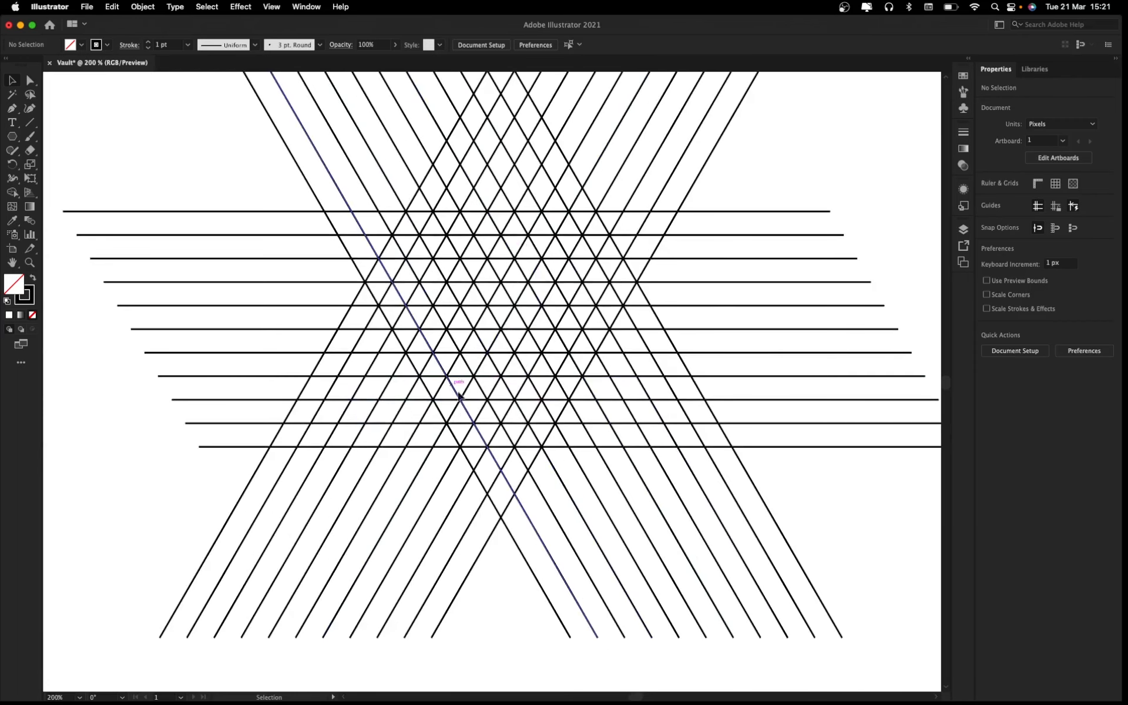
pyautogui.scroll(-1, 502, 460)
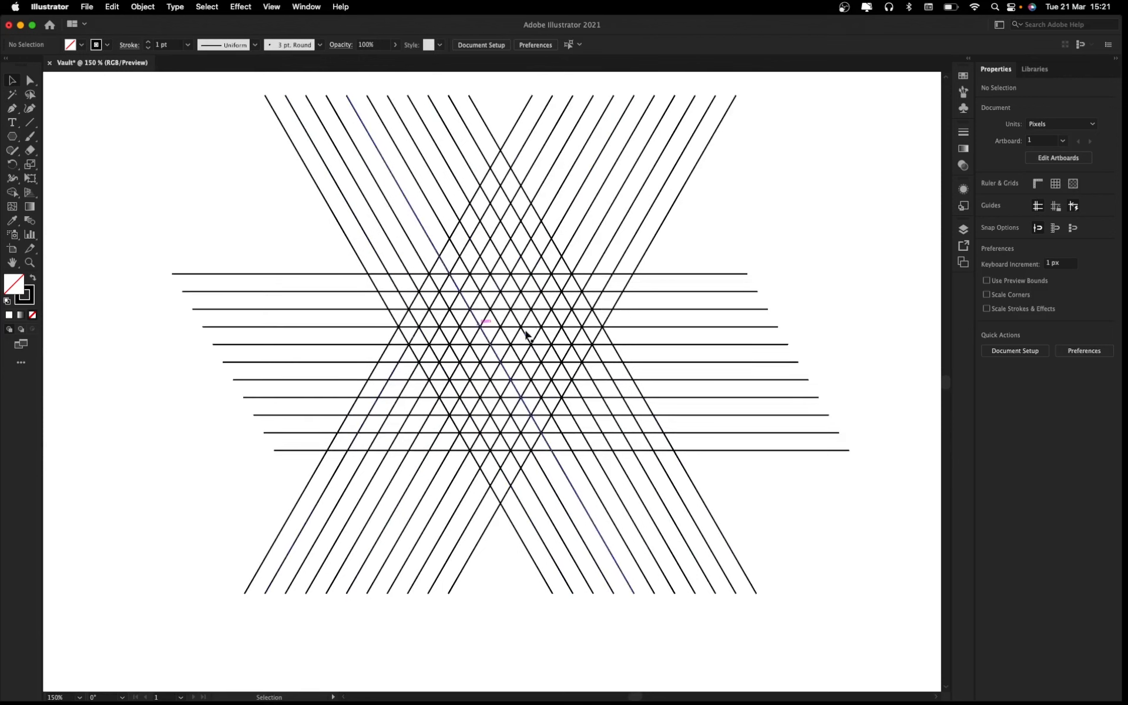
pyautogui.moveTo(886, 99); pyautogui.dragTo(167, 611)
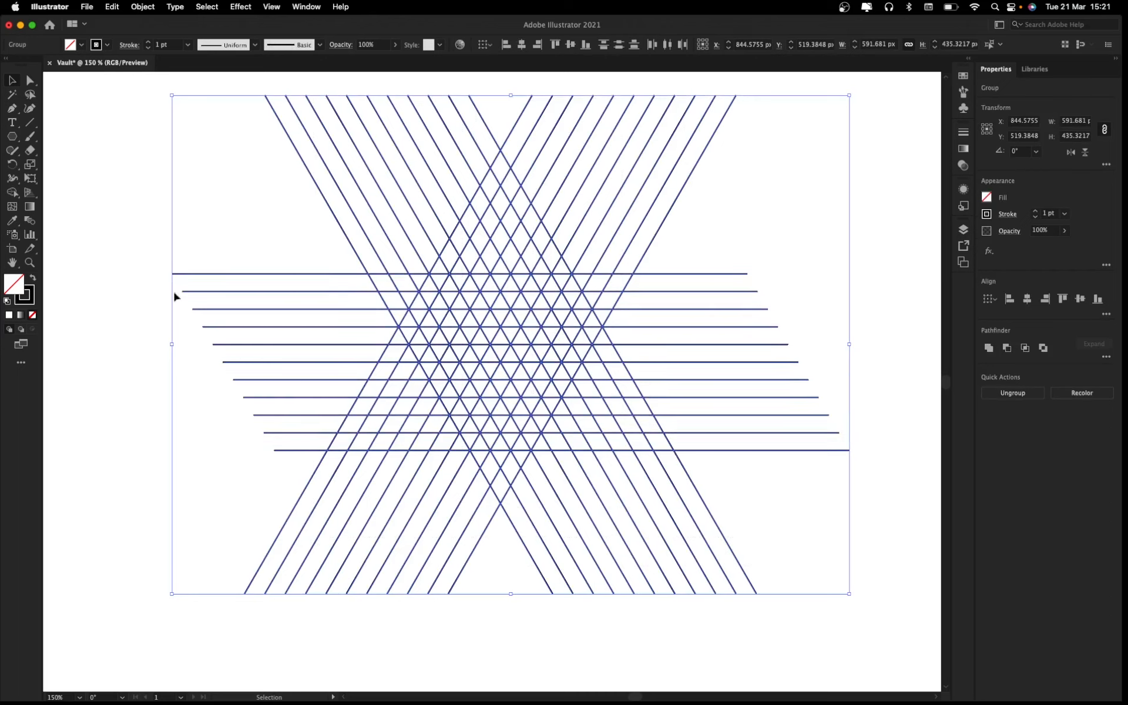
pyautogui.click(126, 410)
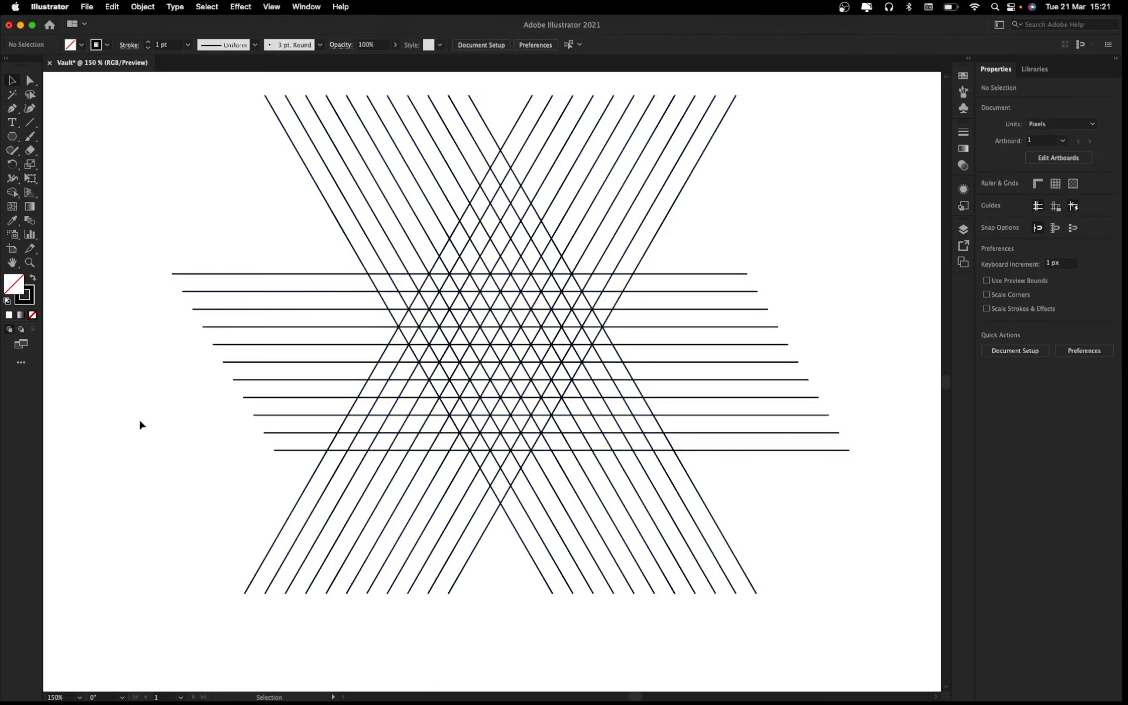
pyautogui.hscroll(-2, 146, 410)
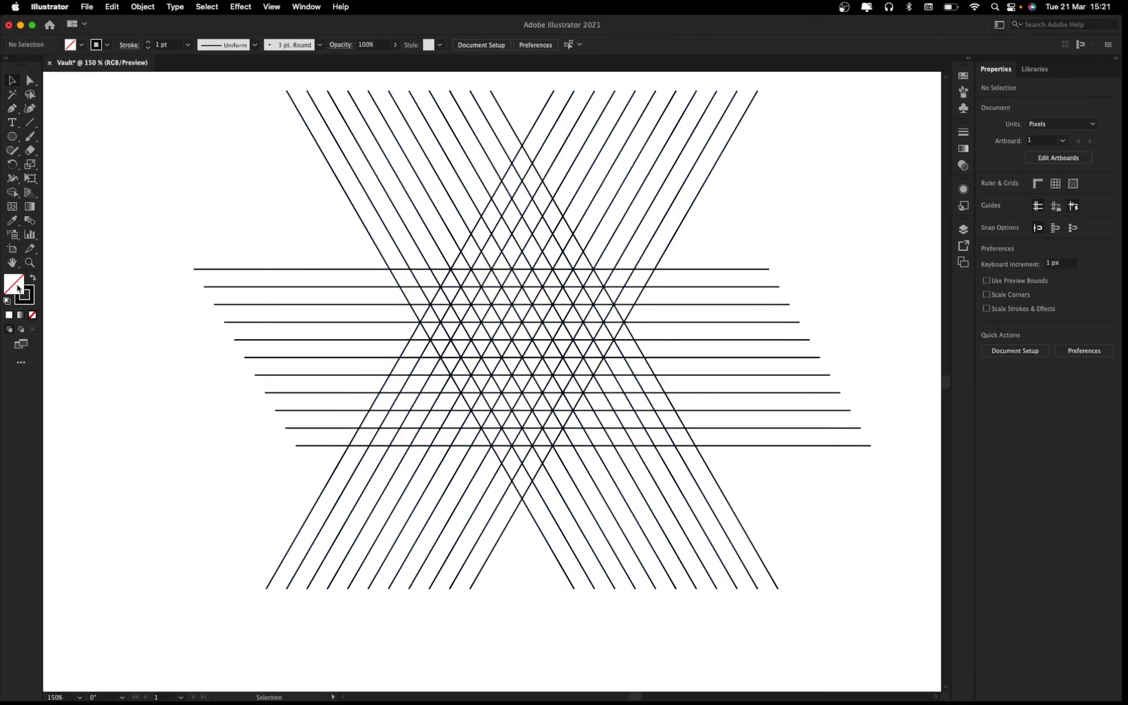
# Step: Swap the default fill and stroke to a black fill with no stroke while nothing is selected
pyautogui.click(28, 293)
pyautogui.click(18, 284)
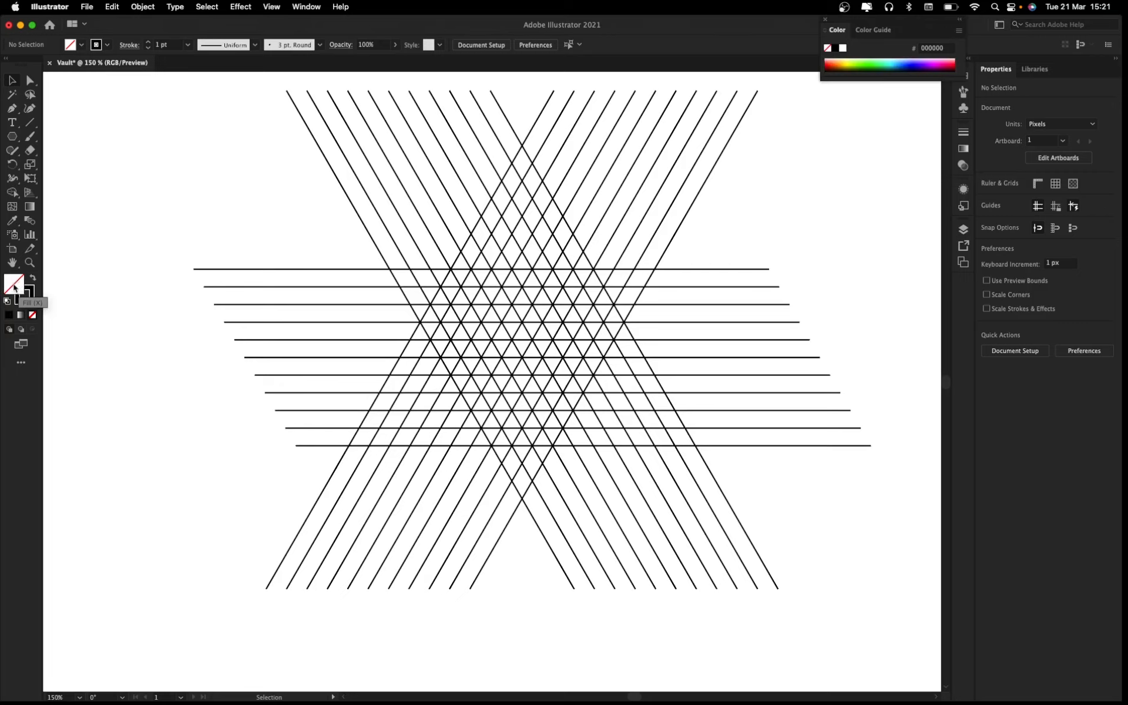
pyautogui.click(27, 297)
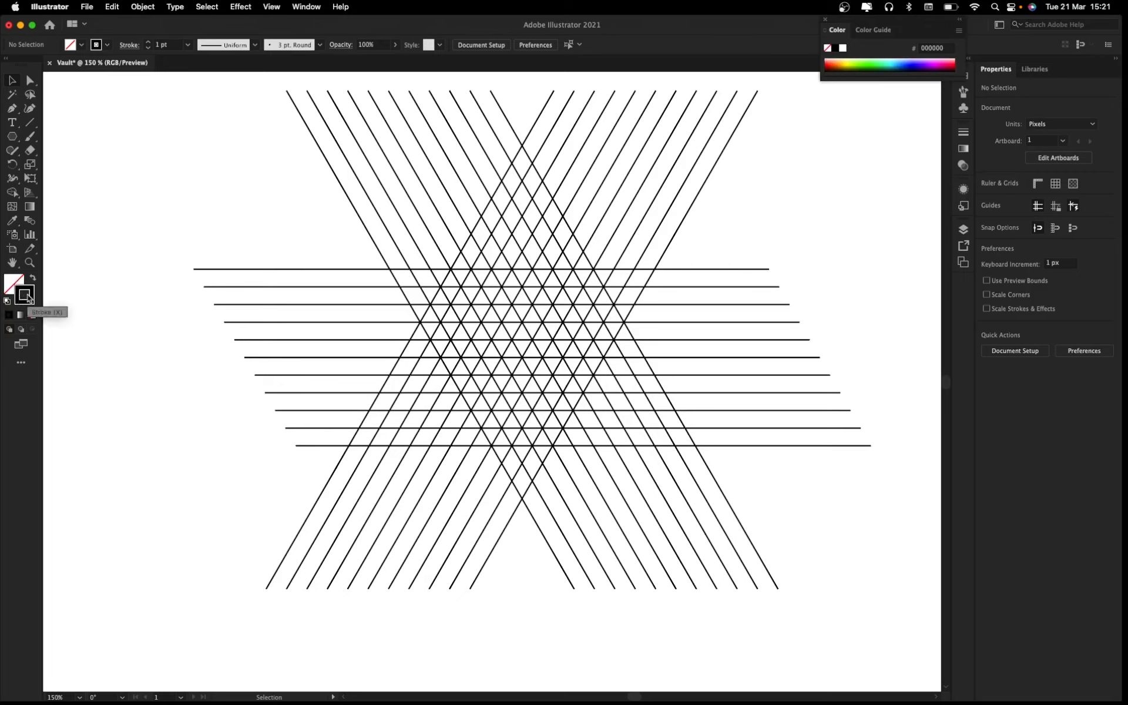
pyautogui.click(14, 285)
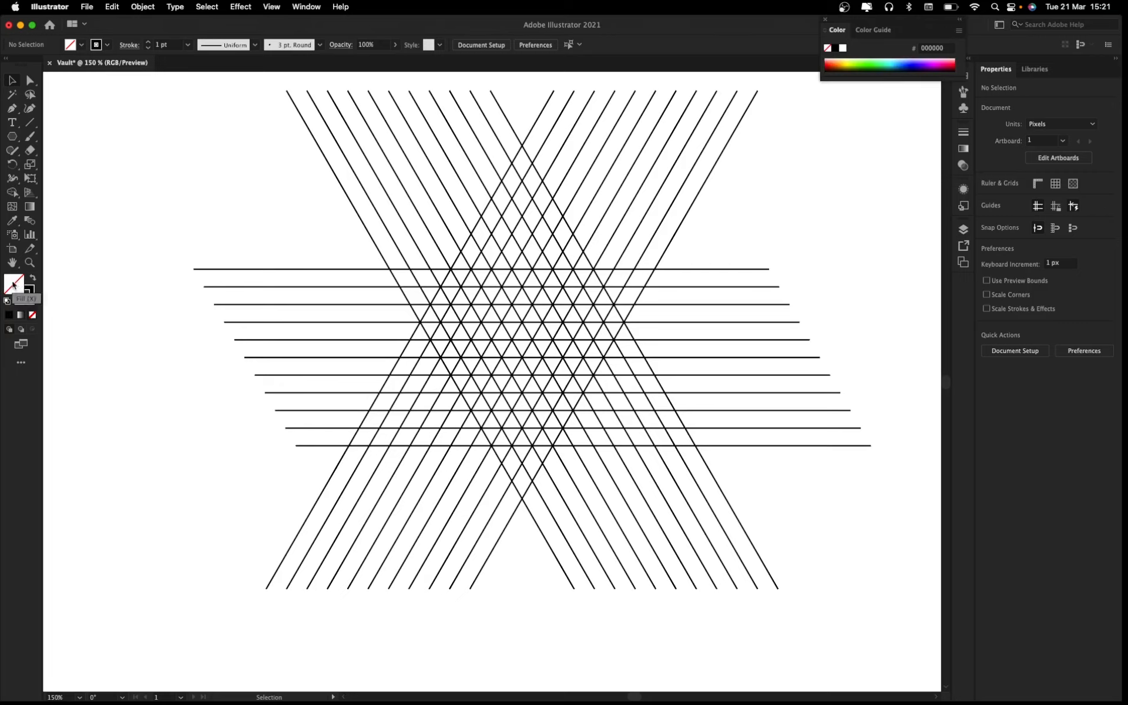
pyautogui.click(28, 295)
pyautogui.click(33, 280)
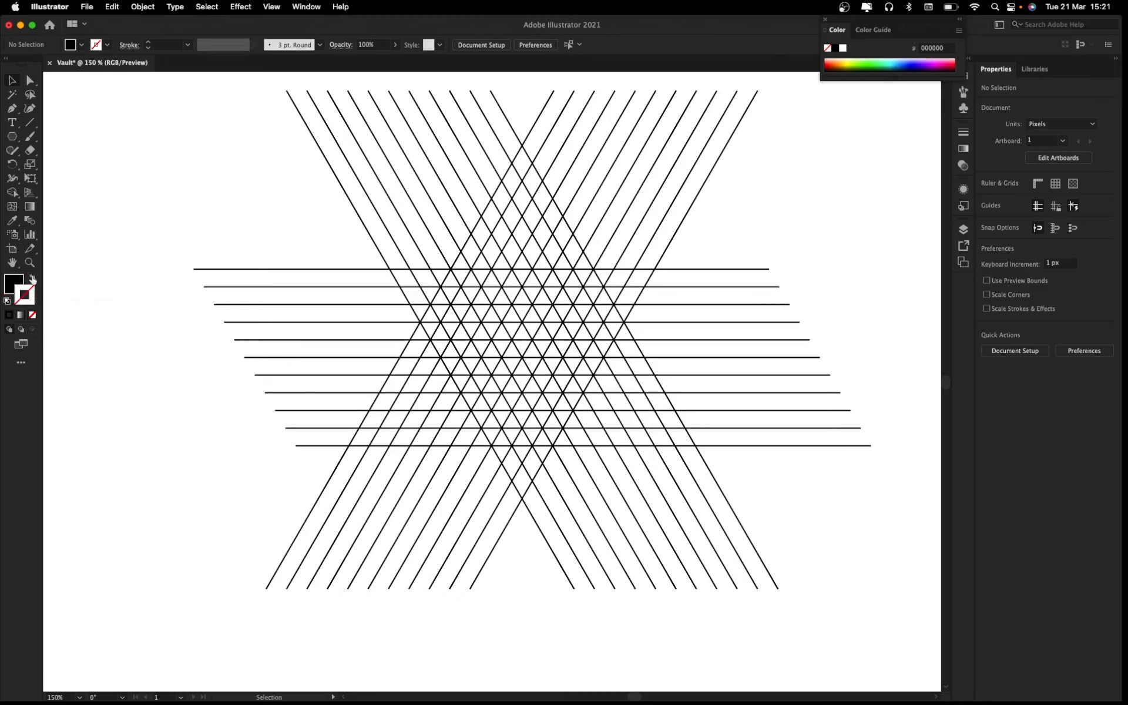
pyautogui.click(11, 286)
# Step: Select all three line groups and set up the Shape Builder tool with a black fill and no stroke
pyautogui.moveTo(125, 88); pyautogui.dragTo(904, 648)
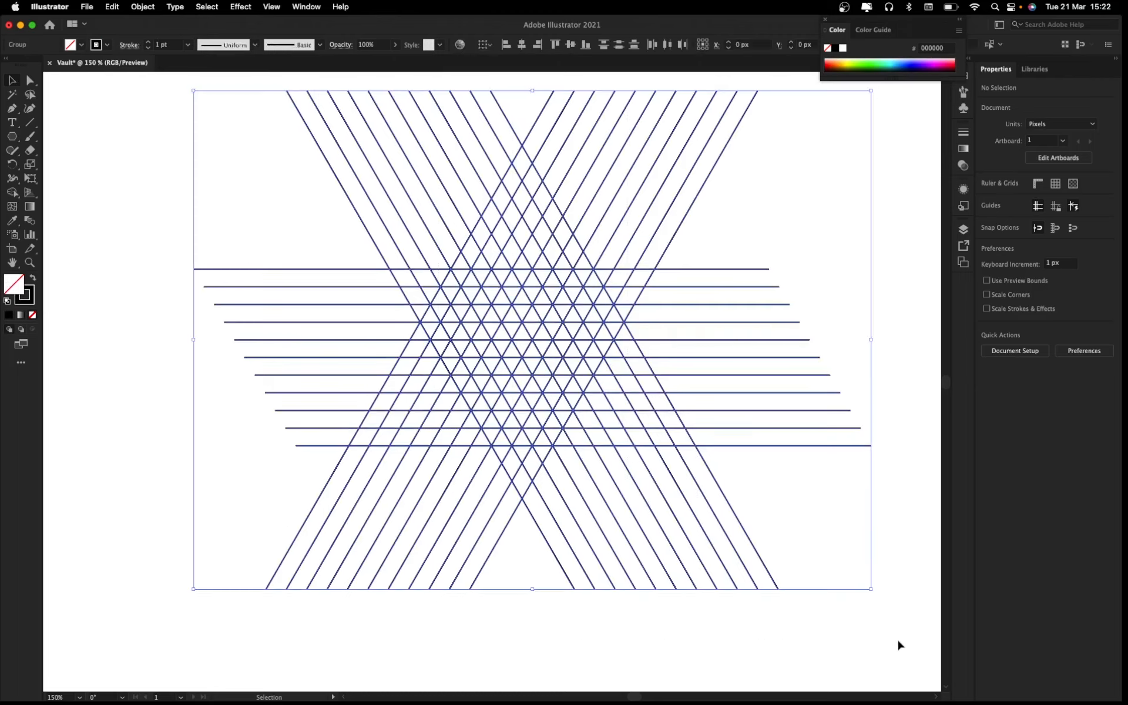
pyautogui.click(12, 194)
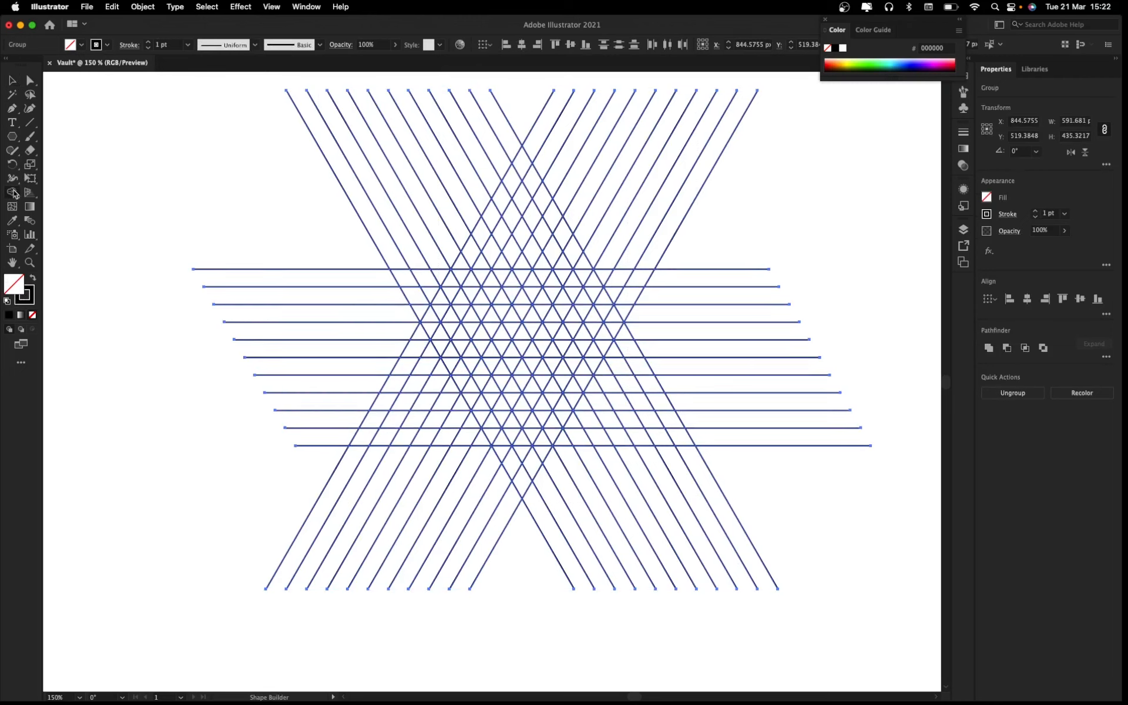
pyautogui.click(33, 279)
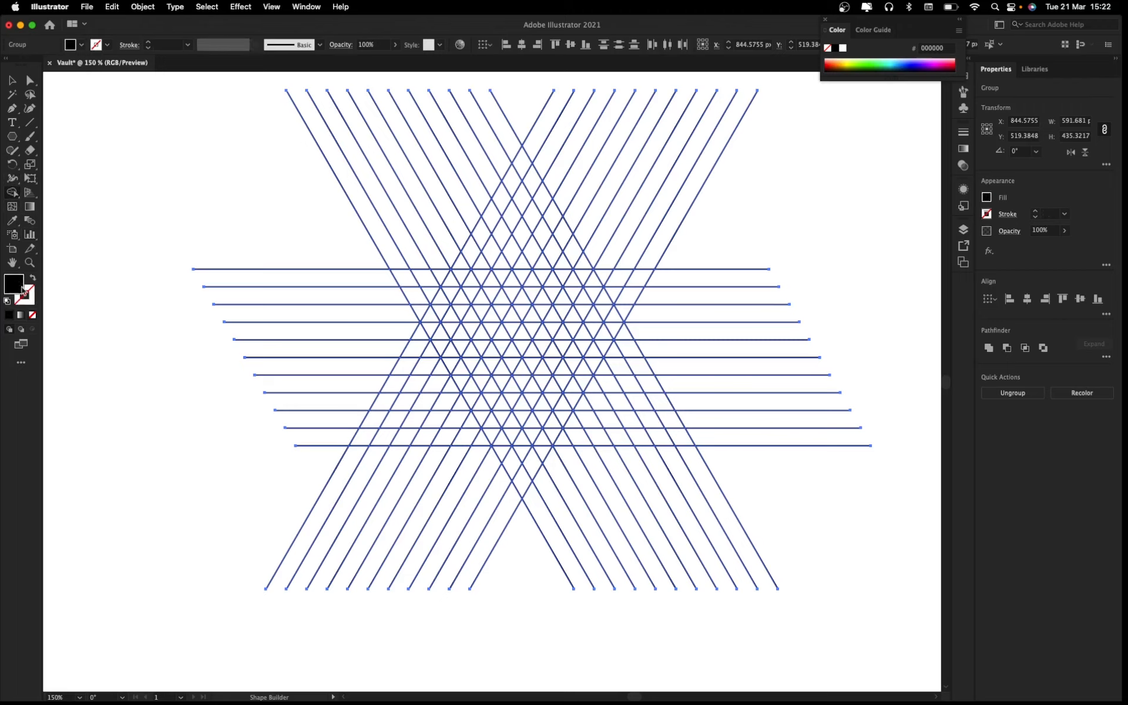
# Step: Merge the grid cells along two diagonal bands into a solid black V with flat-topped arms and a pointed base
pyautogui.scroll(4, 539, 306)
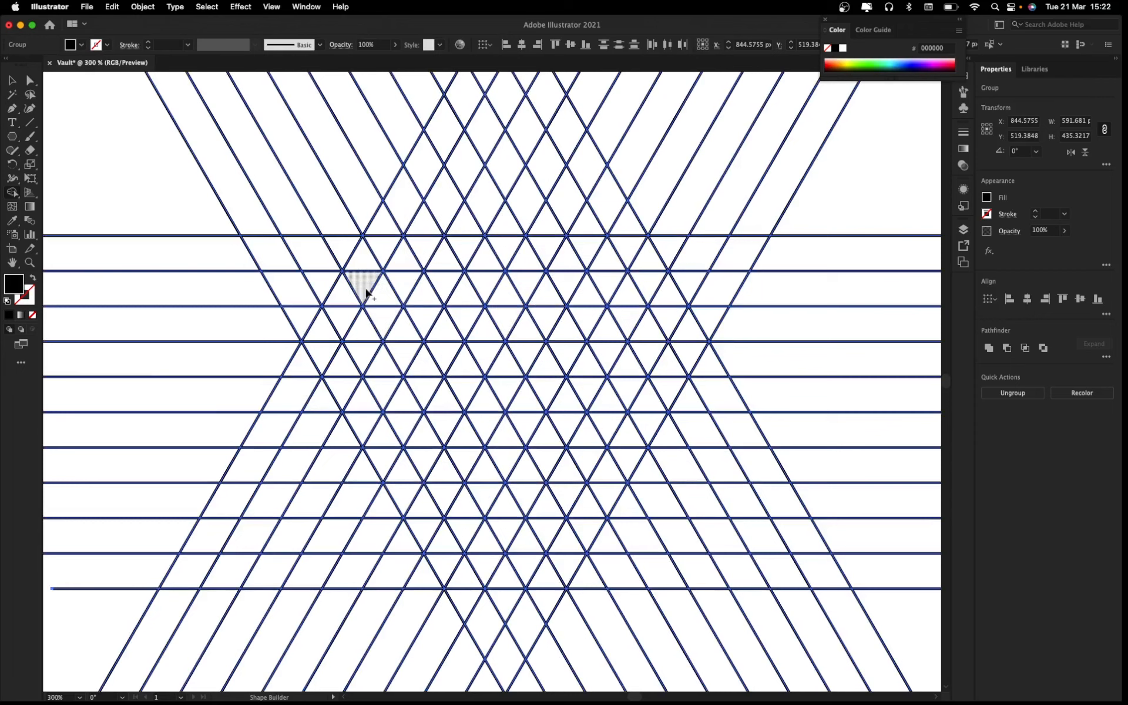
pyautogui.moveTo(365, 291)
pyautogui.mouseDown()
pyautogui.moveTo(433, 372)
pyautogui.moveTo(490, 489)
pyautogui.mouseUp()
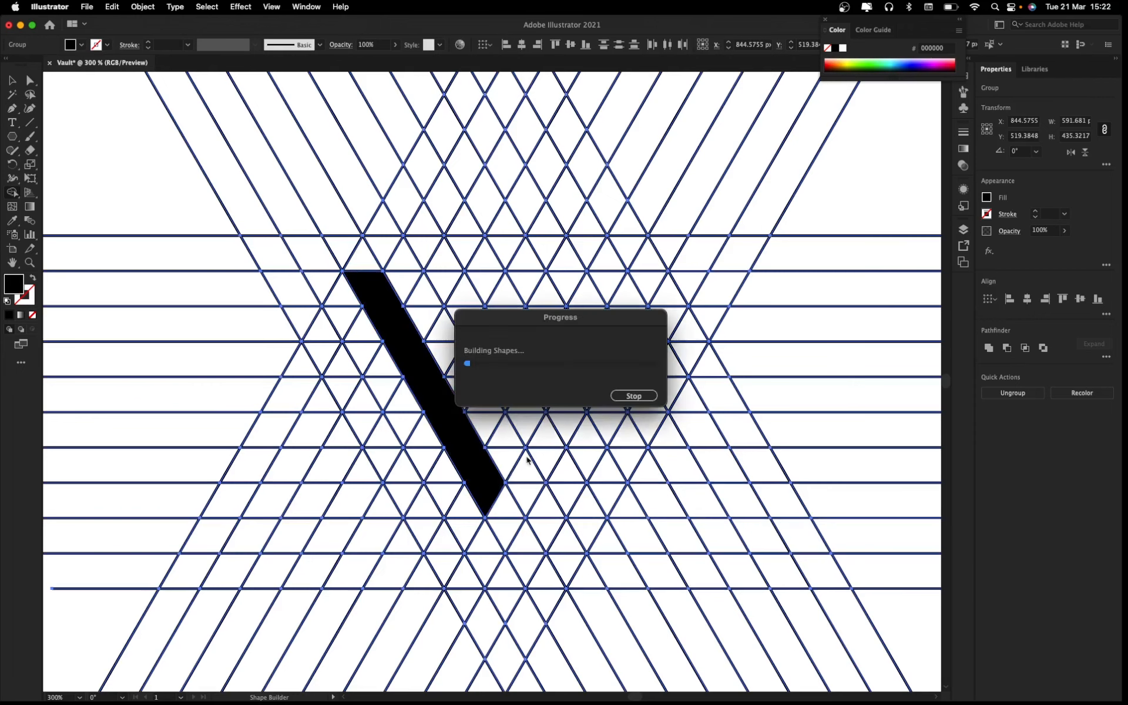
pyautogui.moveTo(538, 568)
pyautogui.mouseDown()
pyautogui.moveTo(626, 393)
pyautogui.moveTo(679, 319)
pyautogui.mouseUp()
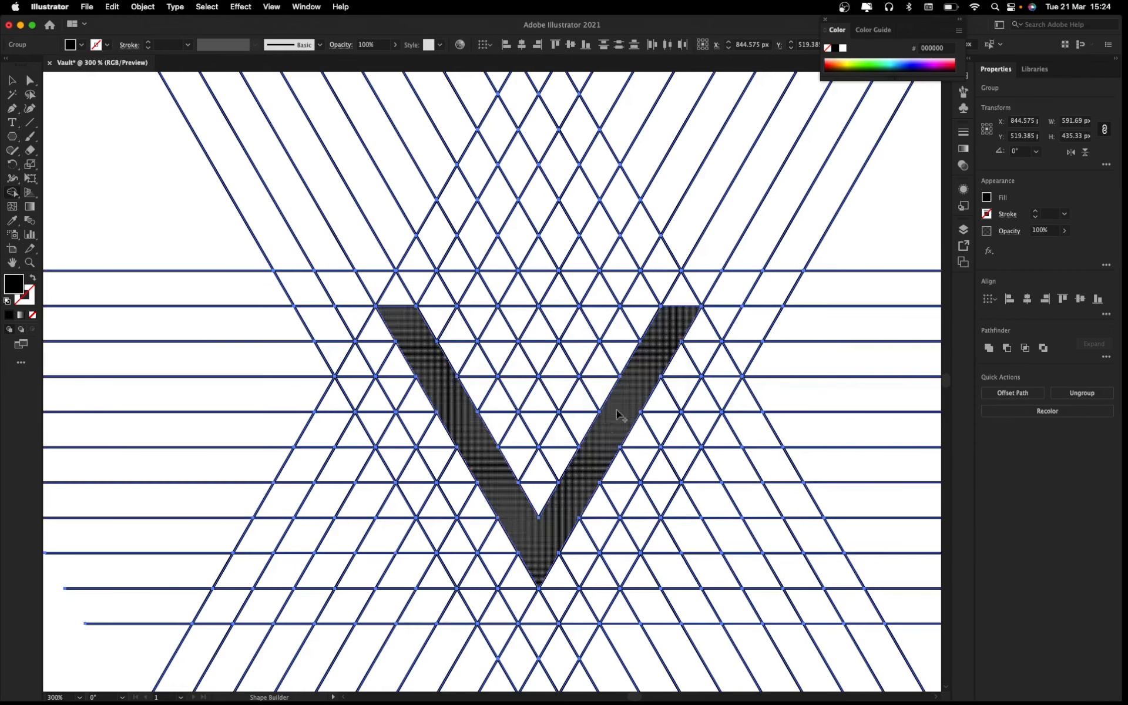
# Step: Try merging a horizontal bar onto the left arm's top, ending in a short hook at the V's midline that points down-left
pyautogui.moveTo(422, 322)
pyautogui.mouseDown()
pyautogui.moveTo(518, 321)
pyautogui.moveTo(538, 356)
pyautogui.mouseUp()
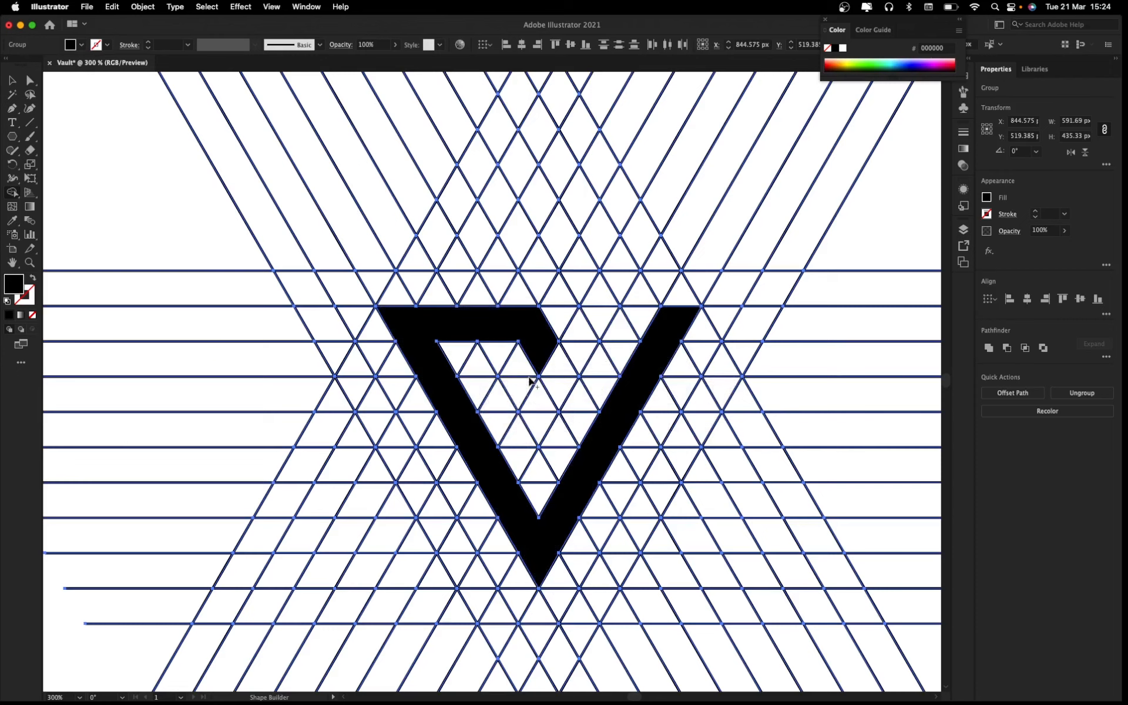
pyautogui.moveTo(530, 381)
pyautogui.mouseDown()
pyautogui.moveTo(516, 365)
pyautogui.moveTo(518, 392)
pyautogui.mouseUp()
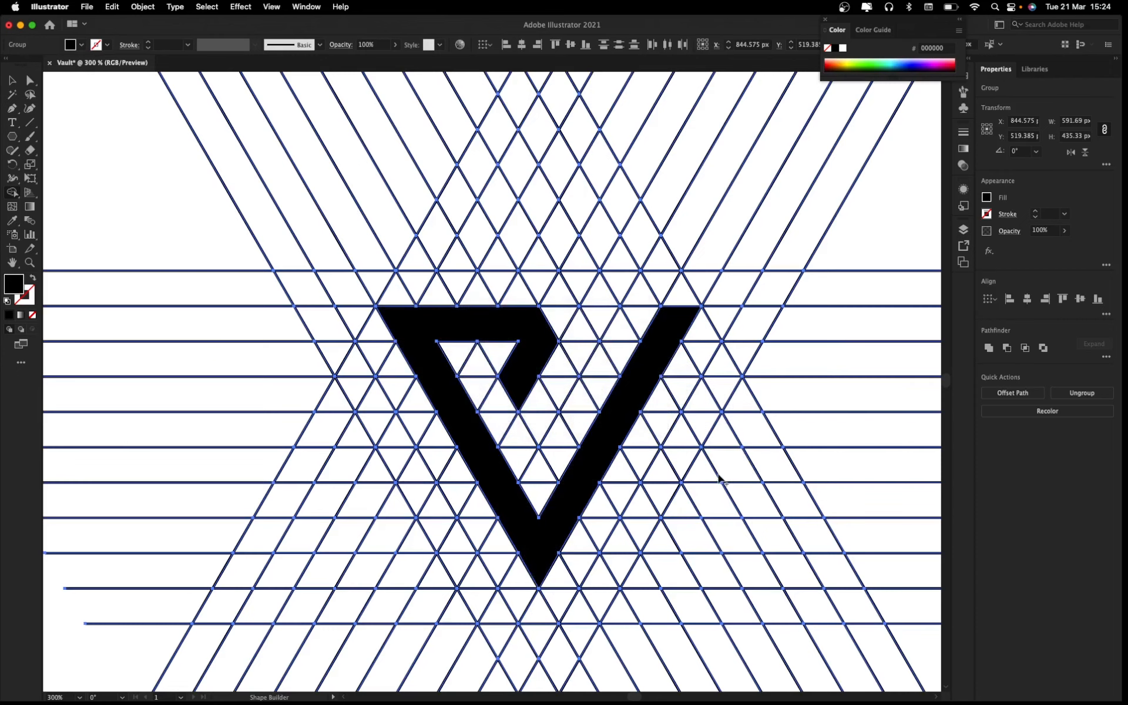
# Step: Try extending the right arm's top inward by a short stub, then undo the stub and the left arm's hooked bar
pyautogui.moveTo(665, 332); pyautogui.dragTo(581, 332)
pyautogui.press('super+z')
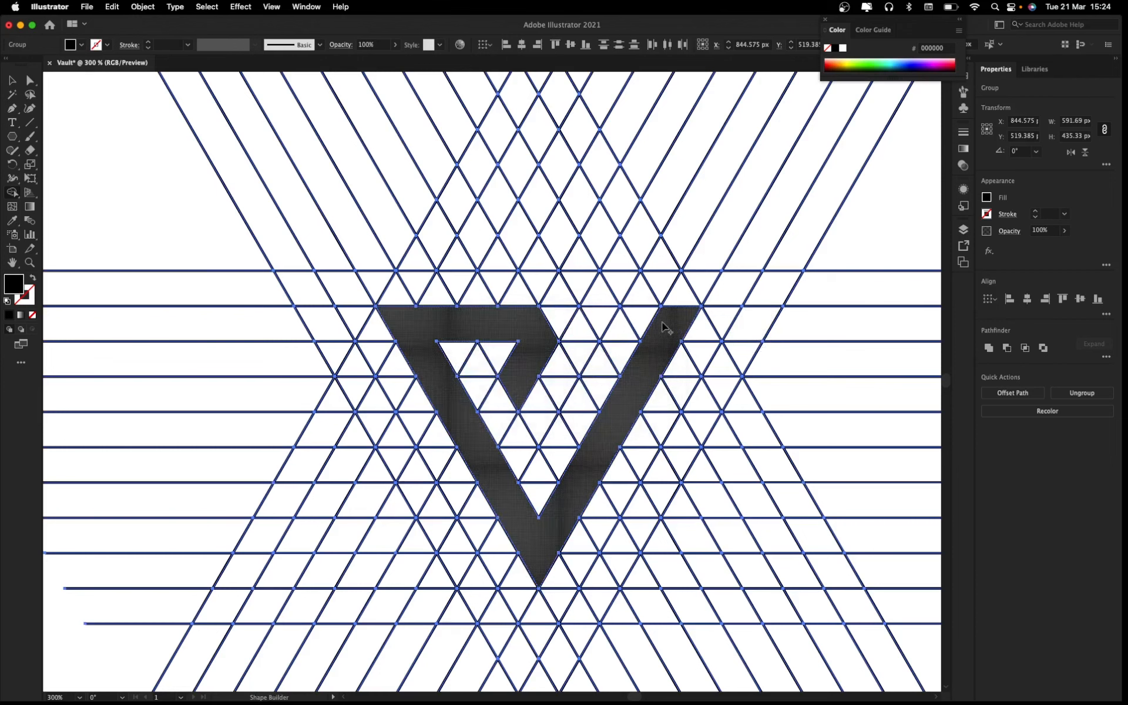
pyautogui.moveTo(665, 328); pyautogui.dragTo(627, 323)
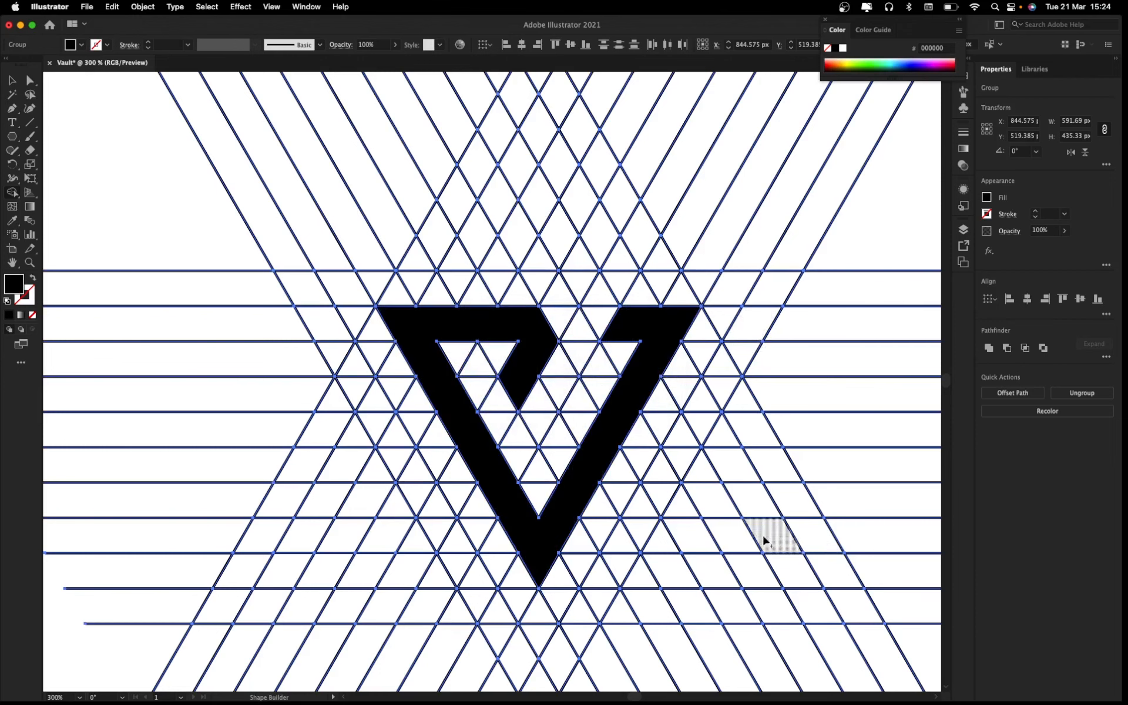
pyautogui.press('super+z')
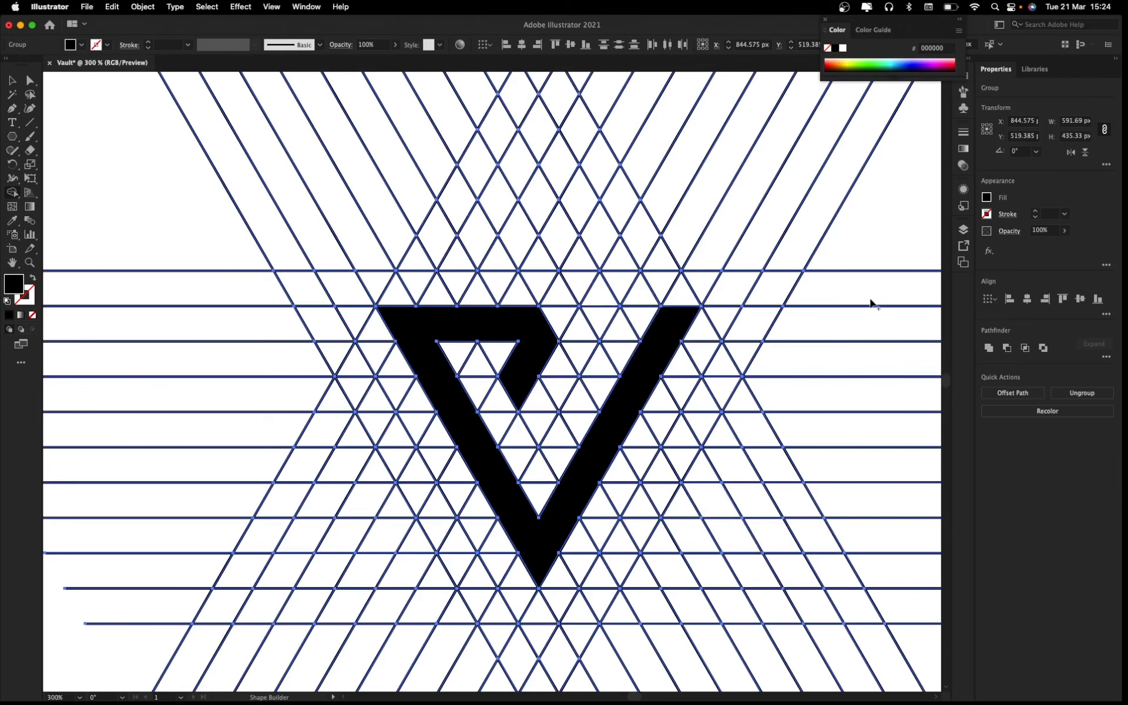
pyautogui.moveTo(677, 326); pyautogui.dragTo(630, 343)
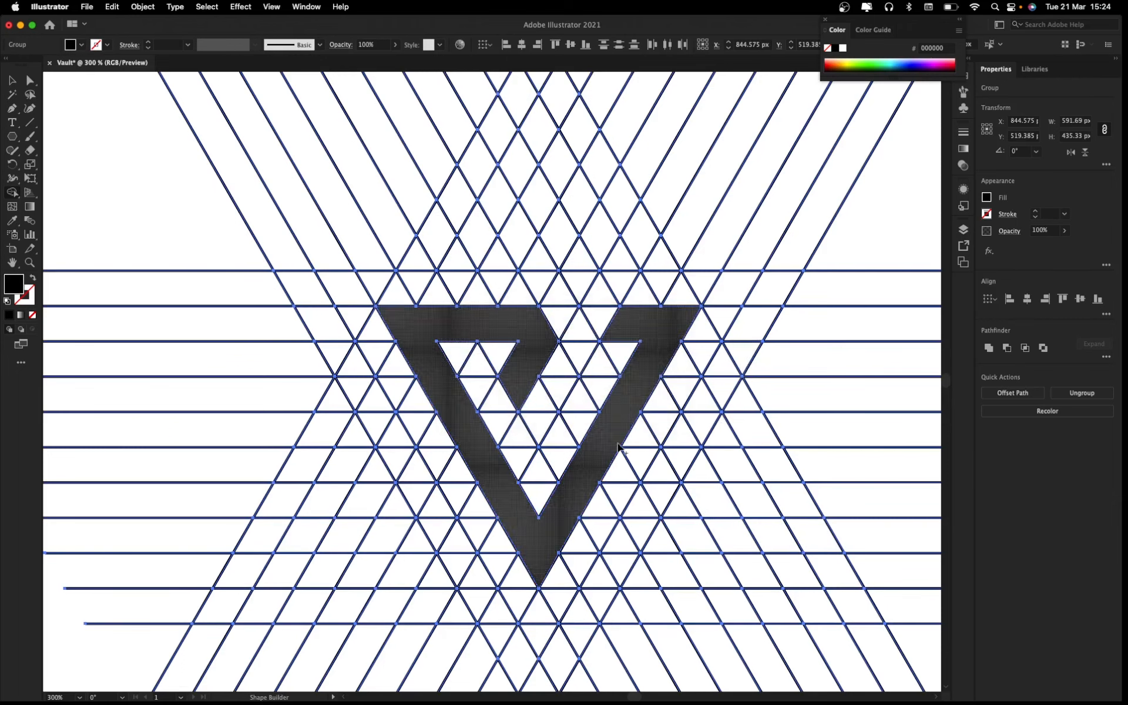
pyautogui.press('super+z')
pyautogui.press('super+z')
pyautogui.press('super+z')
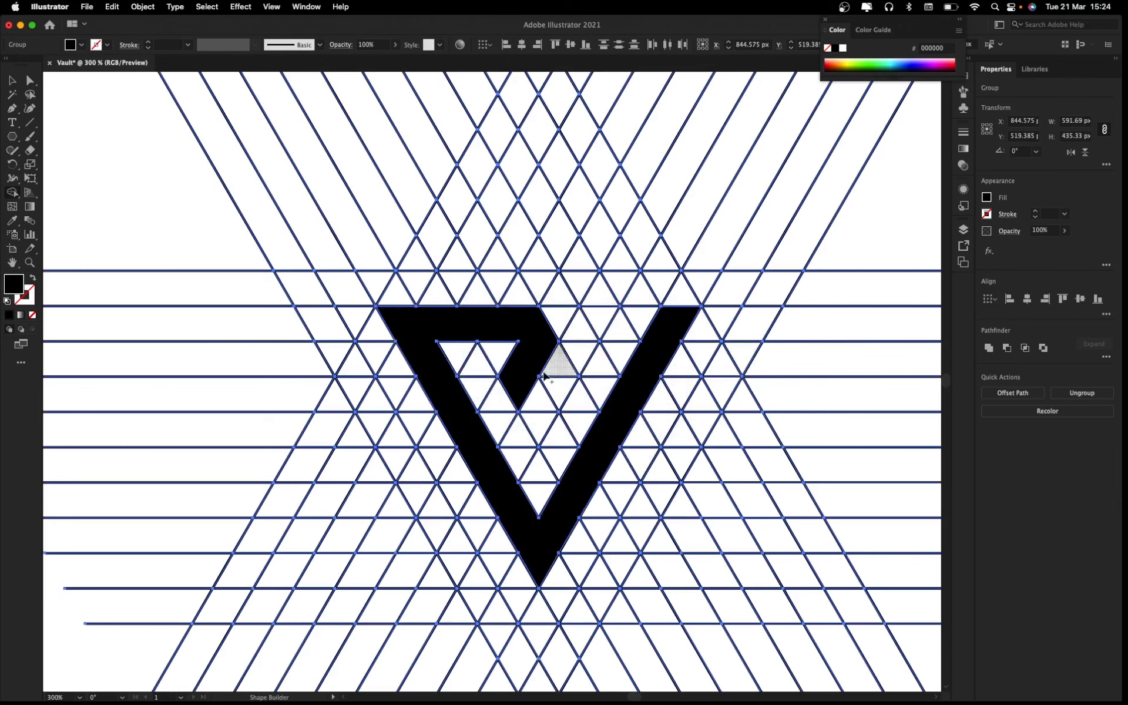
# Step: Merge a longer bar onto the left arm's top, reaching past the midline and hooking down and back inside the V
pyautogui.moveTo(411, 334)
pyautogui.mouseDown()
pyautogui.moveTo(586, 328)
pyautogui.moveTo(542, 395)
pyautogui.moveTo(527, 387)
pyautogui.moveTo(539, 425)
pyautogui.mouseUp()
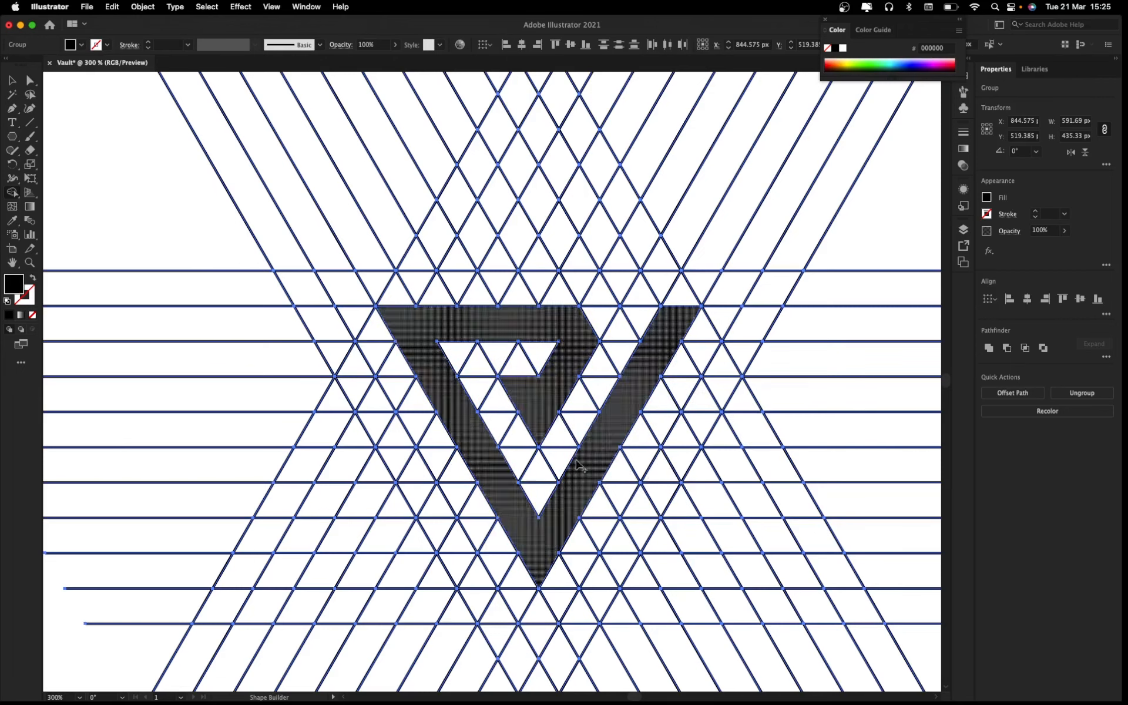
# Step: Inspect the merged V closely along its arms, inner hook and base for unmerged cells or gaps
pyautogui.scroll(4, 548, 467)
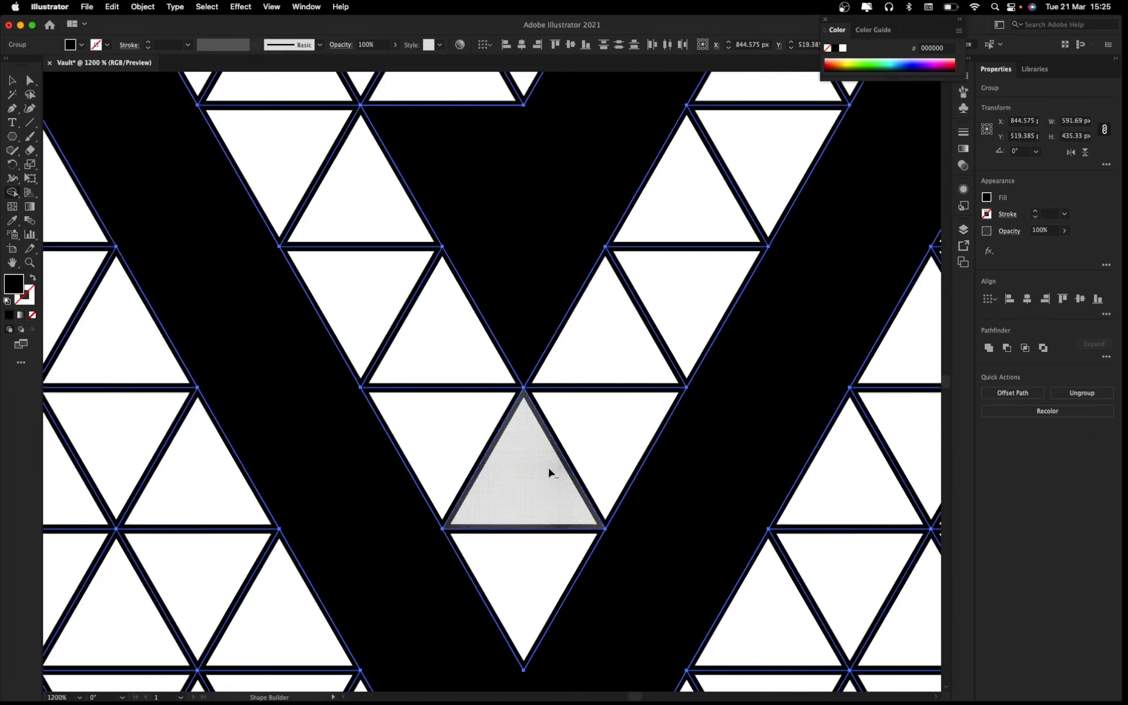
pyautogui.moveTo(141, 244)
pyautogui.mouseDown()
pyautogui.moveTo(314, 317)
pyautogui.moveTo(489, 576)
pyautogui.mouseUp()
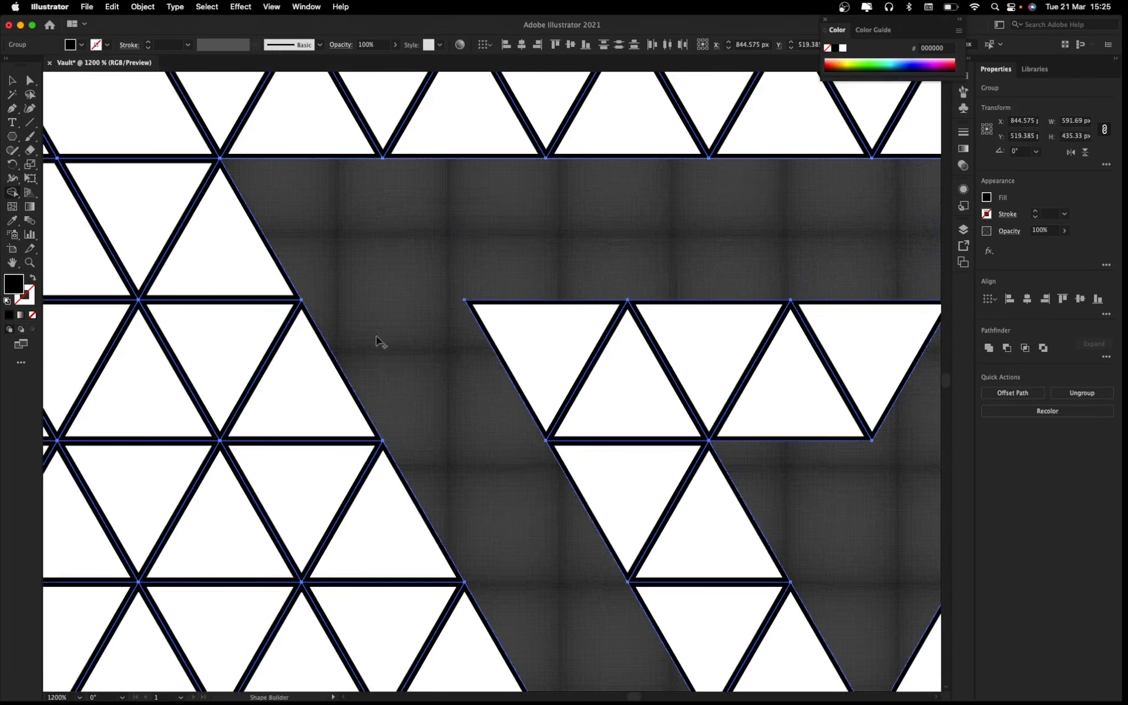
pyautogui.moveTo(383, 342); pyautogui.dragTo(440, 480)
pyautogui.moveTo(676, 514); pyautogui.dragTo(380, 397)
pyautogui.moveTo(634, 390)
pyautogui.mouseDown()
pyautogui.moveTo(420, 326)
pyautogui.moveTo(482, 328)
pyautogui.moveTo(472, 325)
pyautogui.moveTo(395, 508)
pyautogui.mouseUp()
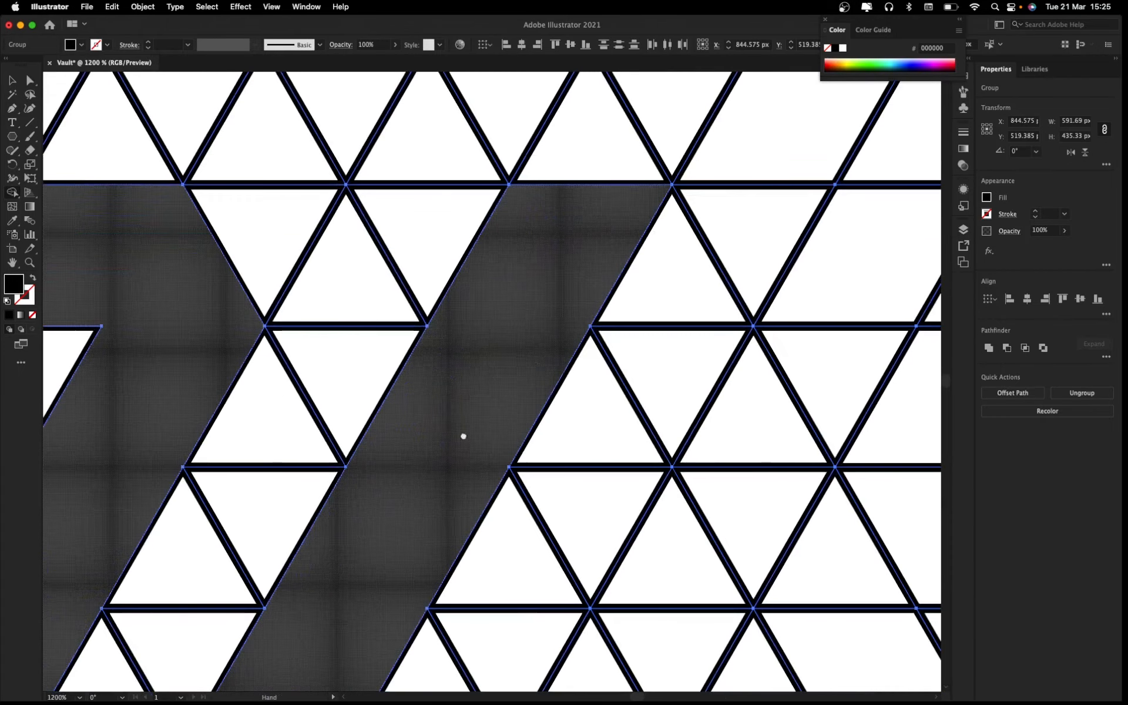
pyautogui.moveTo(463, 436)
pyautogui.mouseDown()
pyautogui.moveTo(727, 146)
pyautogui.moveTo(592, 269)
pyautogui.moveTo(627, 216)
pyautogui.mouseUp()
pyautogui.moveTo(560, 397); pyautogui.dragTo(653, 220)
pyautogui.scroll(-10, 564, 447)
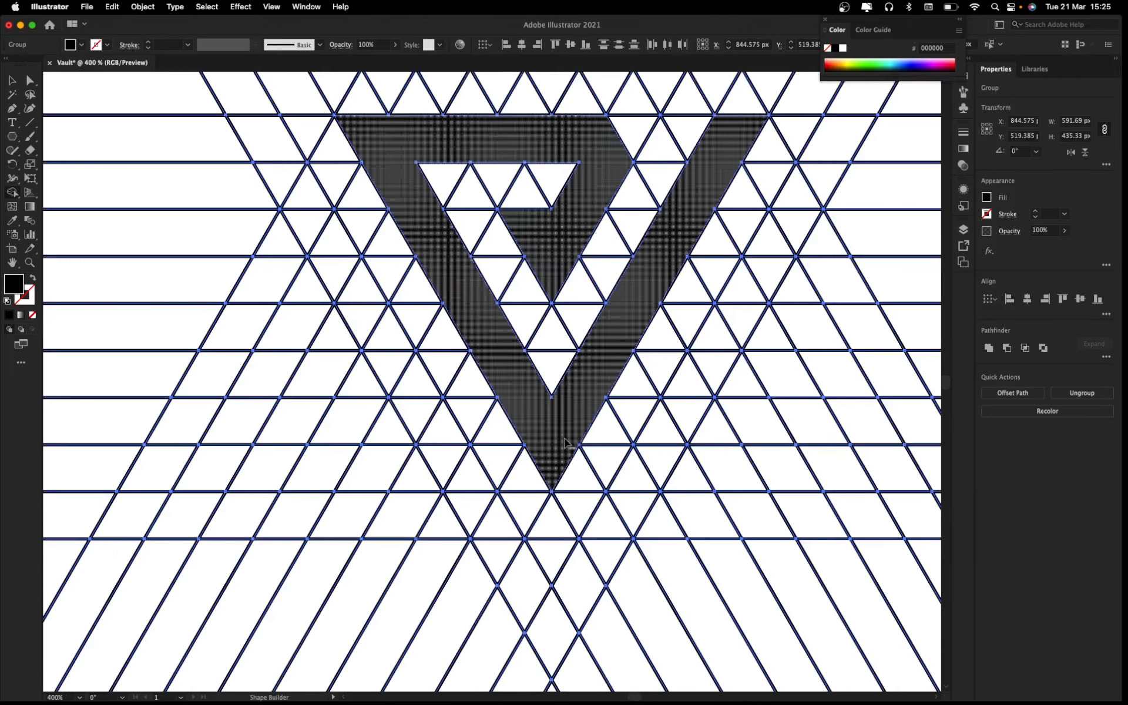
pyautogui.moveTo(568, 440); pyautogui.dragTo(535, 503)
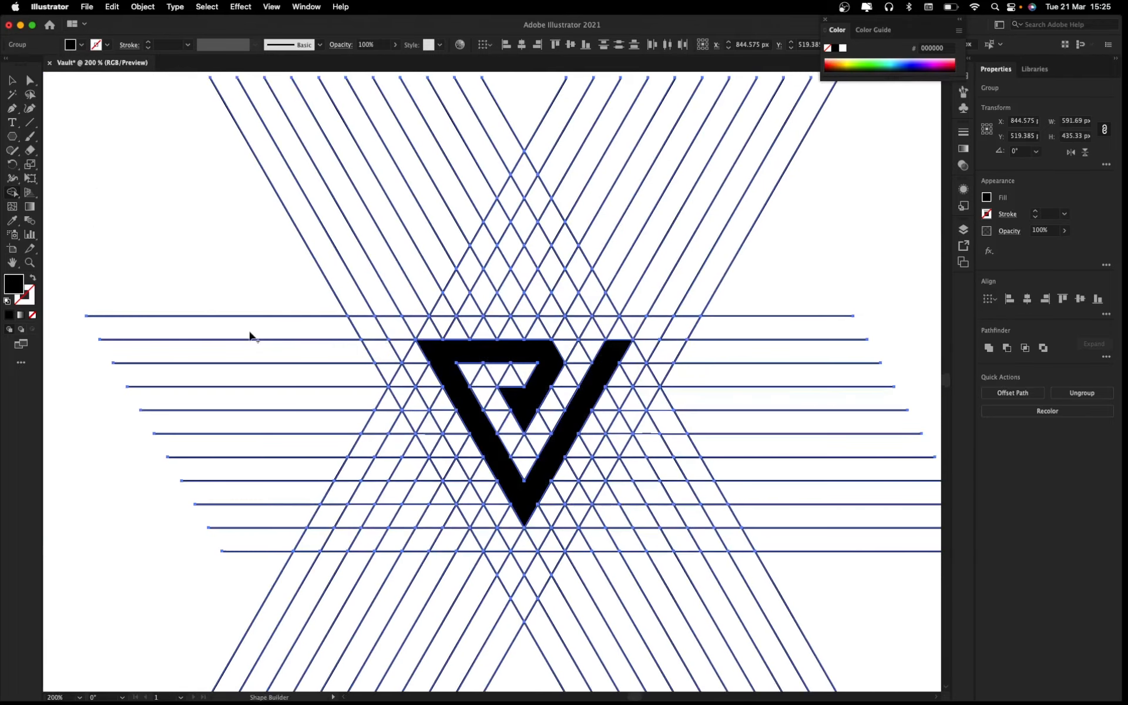
# Step: Deselect the grid, then ungroup the group that contains the merged black V
pyautogui.click(13, 82)
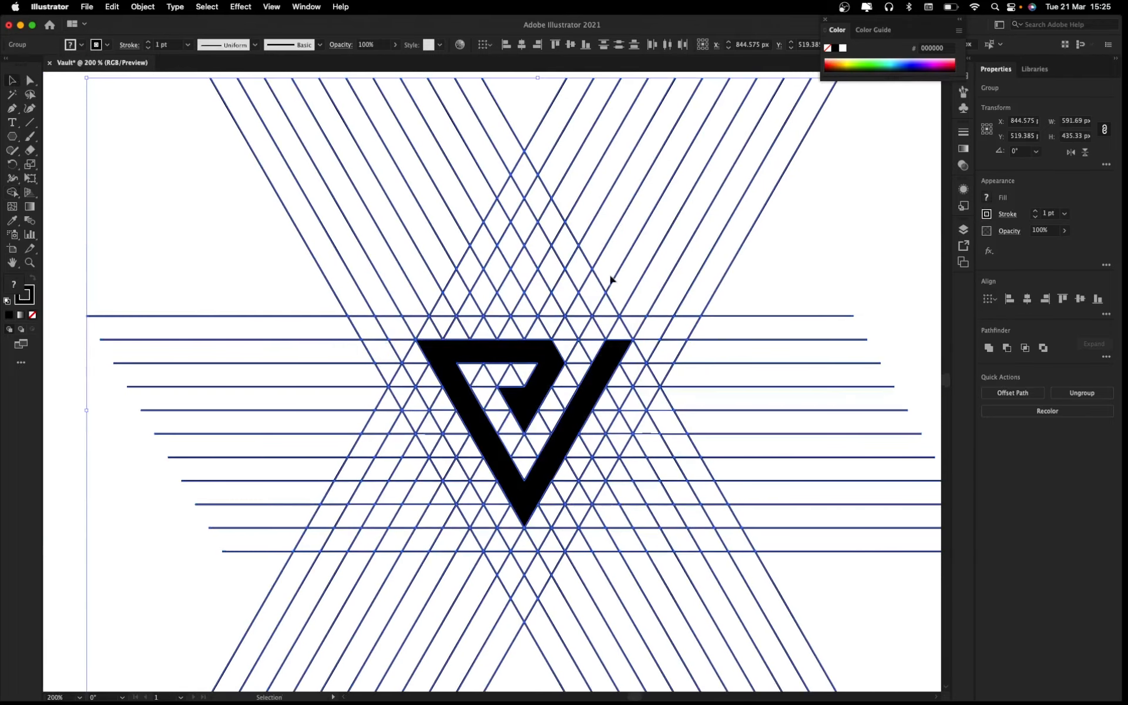
pyautogui.click(773, 283)
pyautogui.click(648, 310)
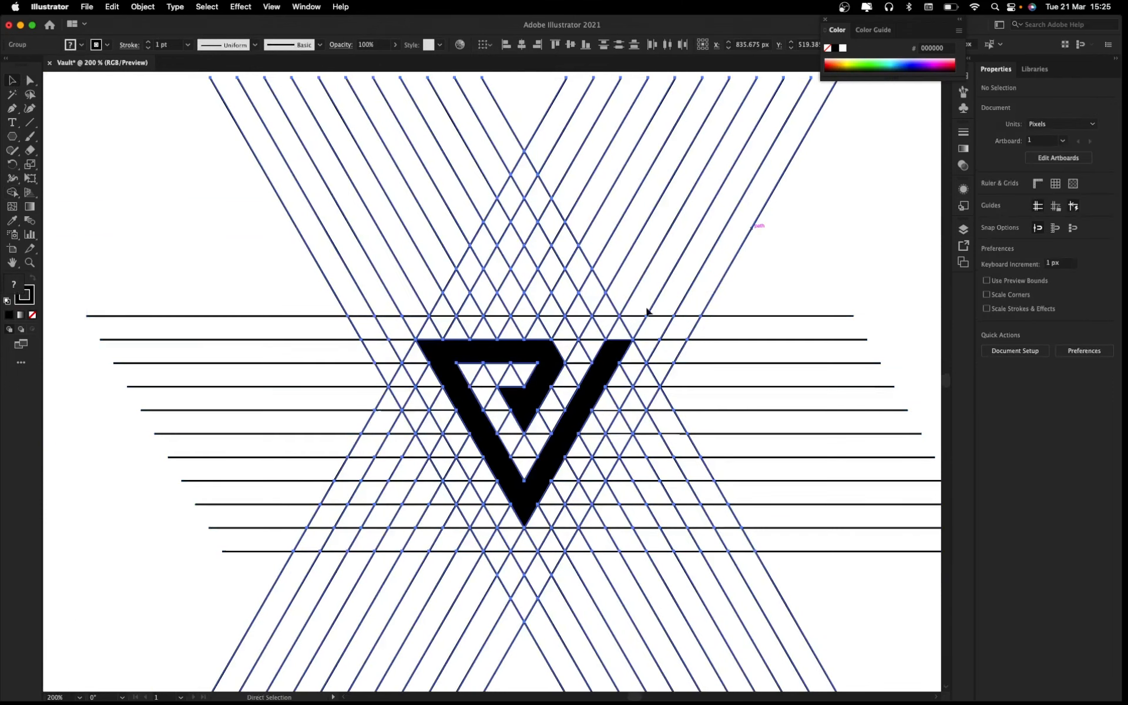
pyautogui.click(832, 242)
pyautogui.scroll(-1, 684, 332)
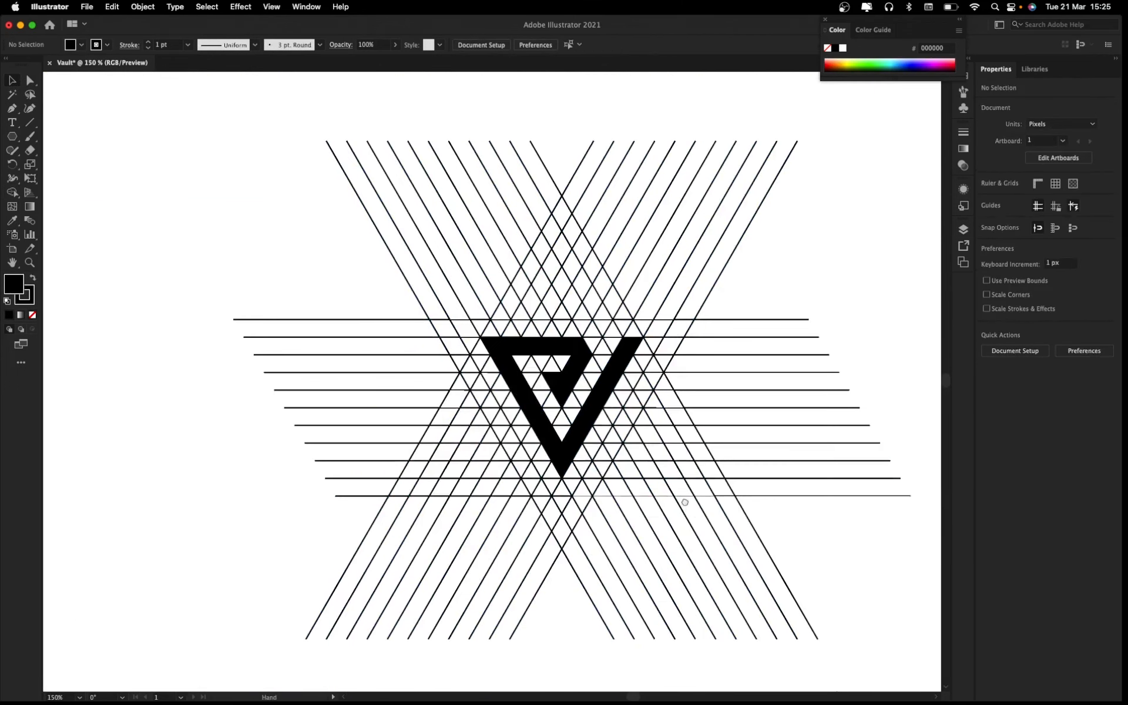
pyautogui.moveTo(685, 501); pyautogui.dragTo(420, 457)
pyautogui.click(280, 385)
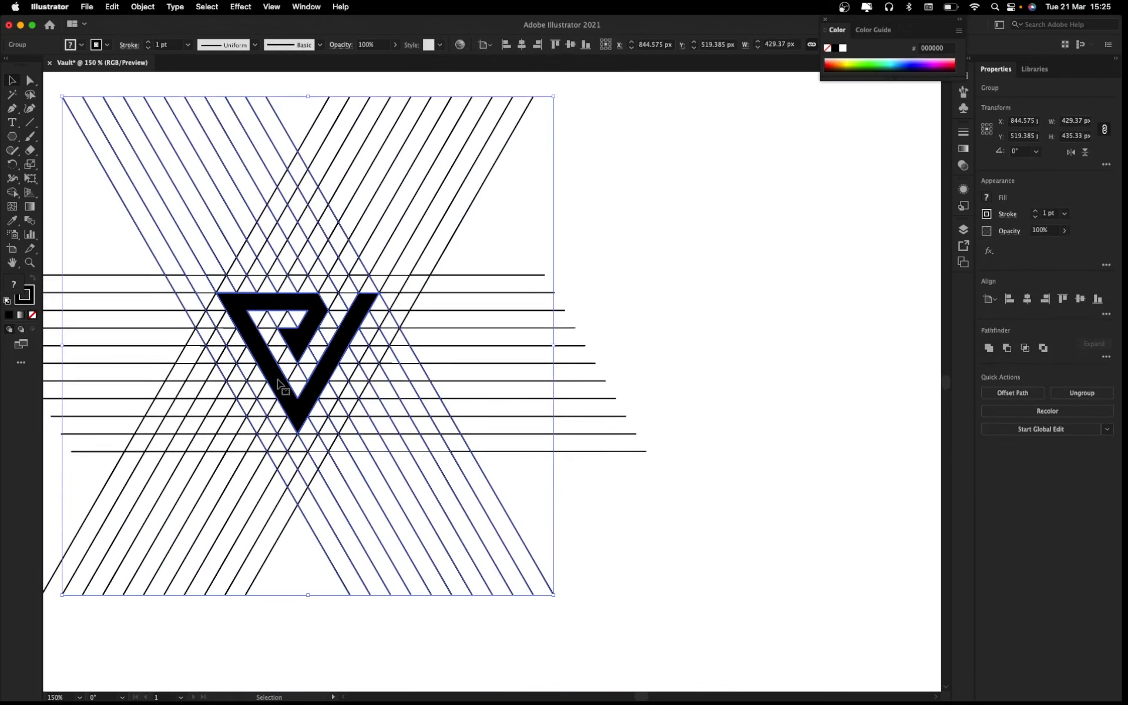
pyautogui.rightClick(279, 384)
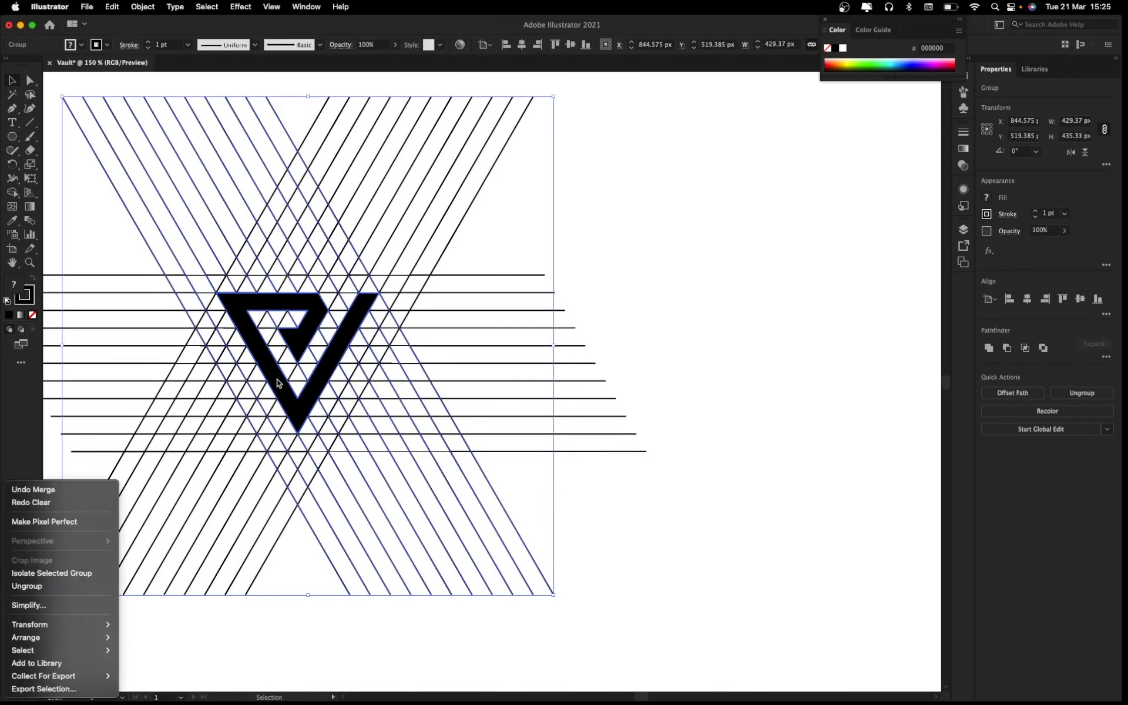
pyautogui.moveTo(94, 634)
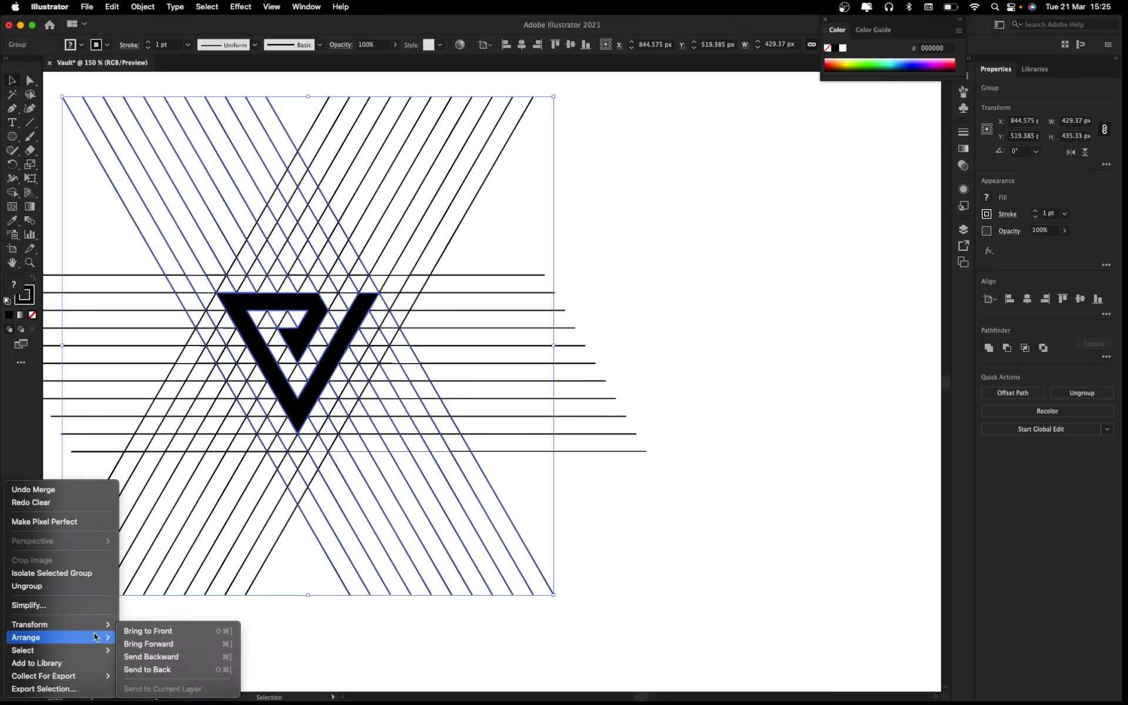
pyautogui.click(83, 586)
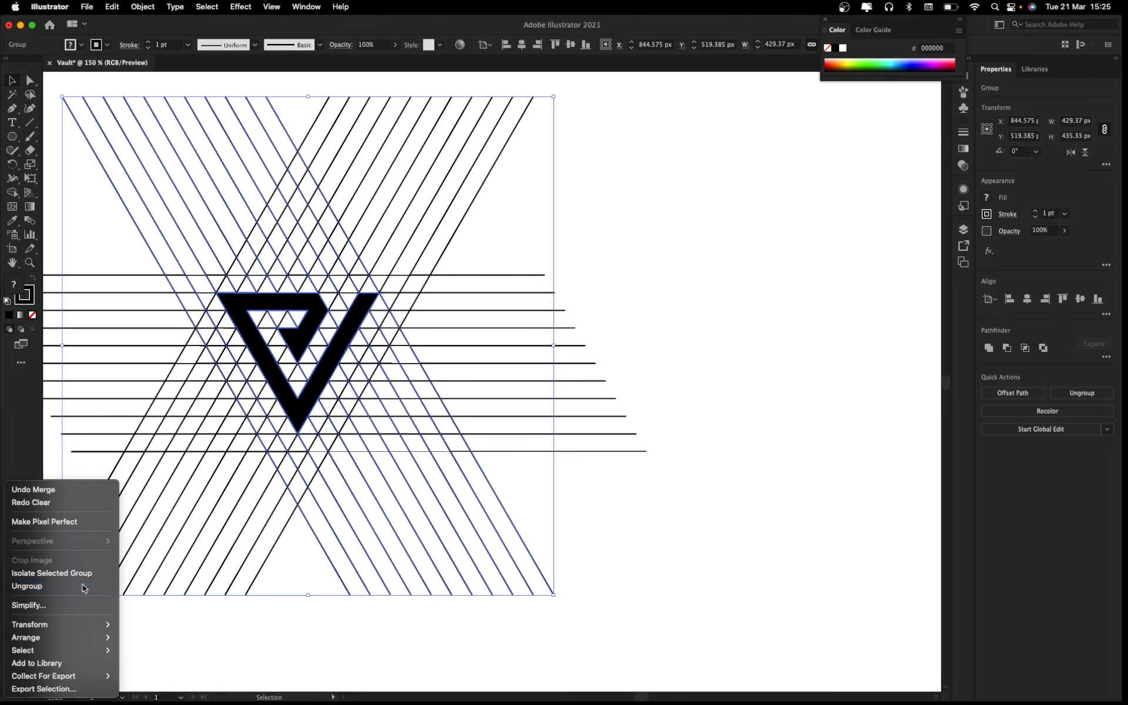
pyautogui.click(173, 641)
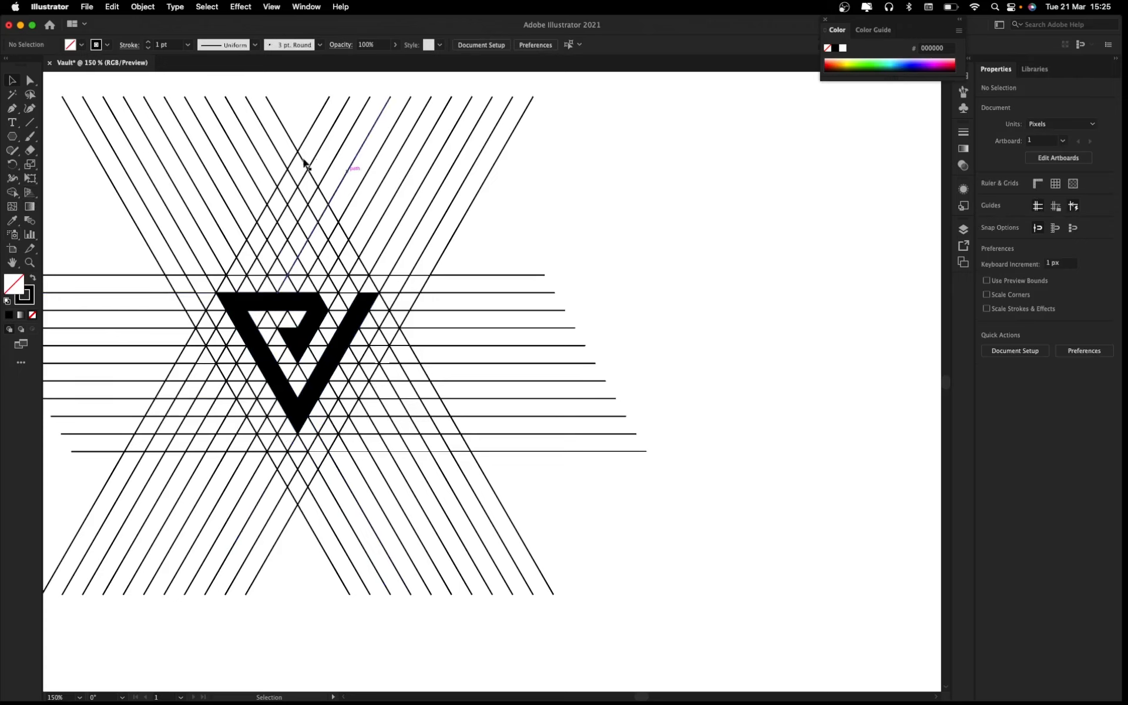
# Step: Move the black V horizontally about 405 px to the right, clear of the line grid
pyautogui.click(279, 305)
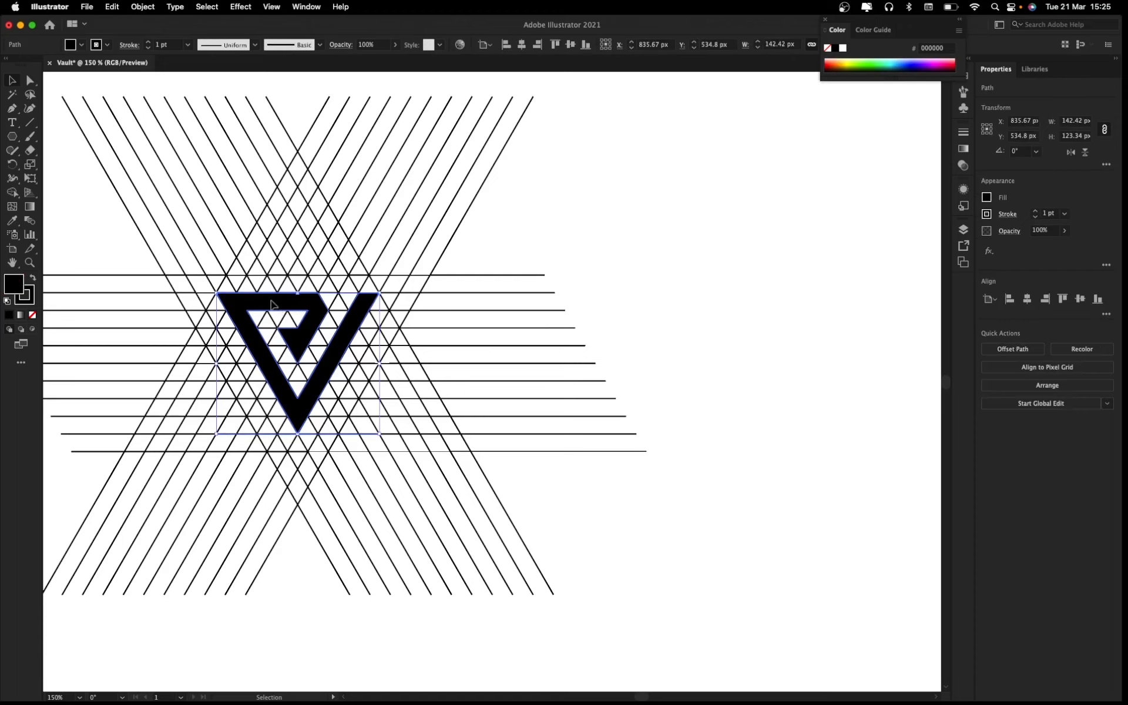
pyautogui.moveTo(272, 303); pyautogui.dragTo(735, 303)
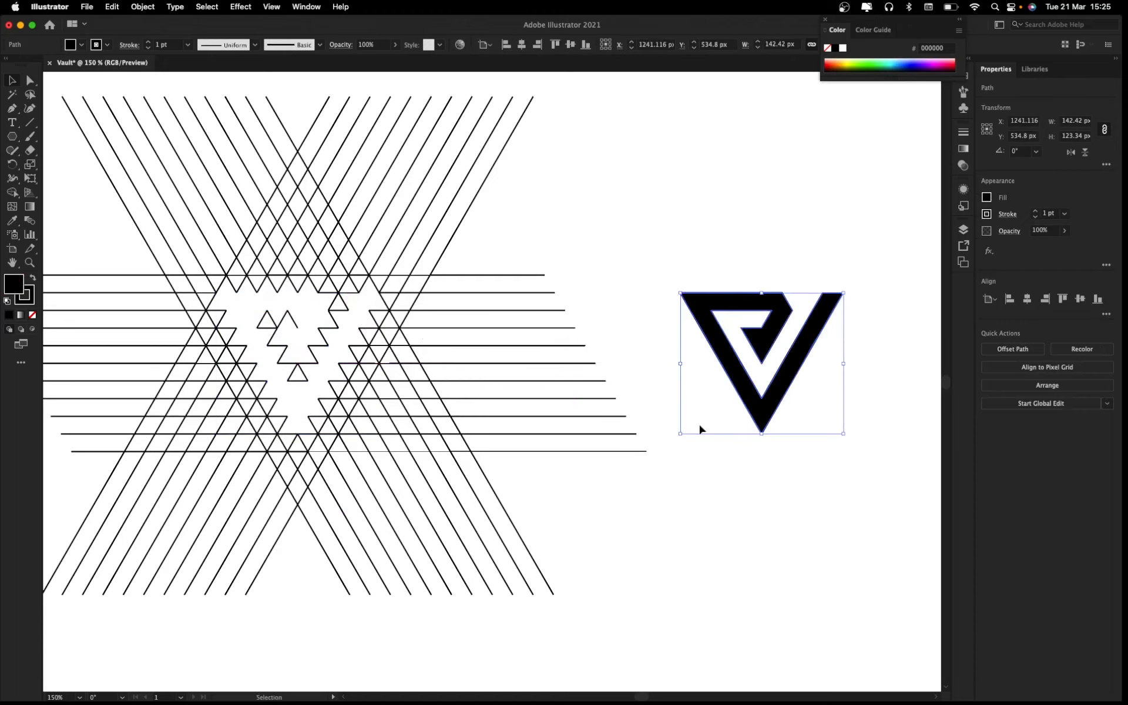
pyautogui.click(644, 507)
# Step: Delete all the leftover grid lines, keeping only the black V
pyautogui.press('super+minus')
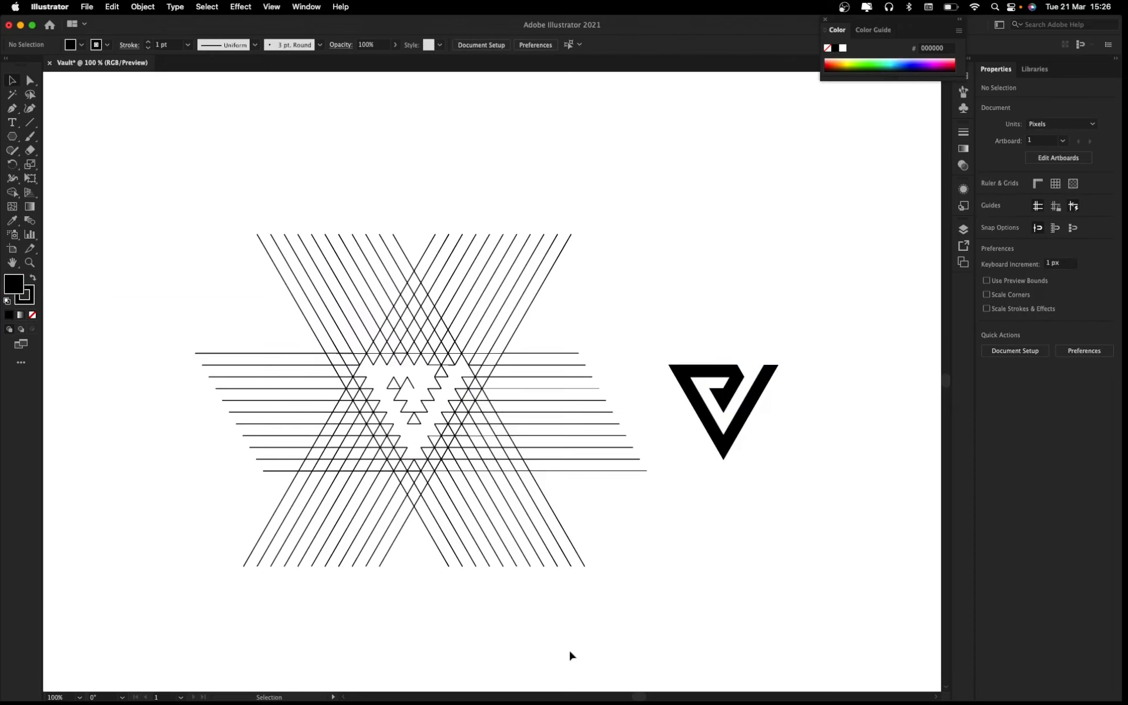
pyautogui.moveTo(569, 654); pyautogui.dragTo(234, 196)
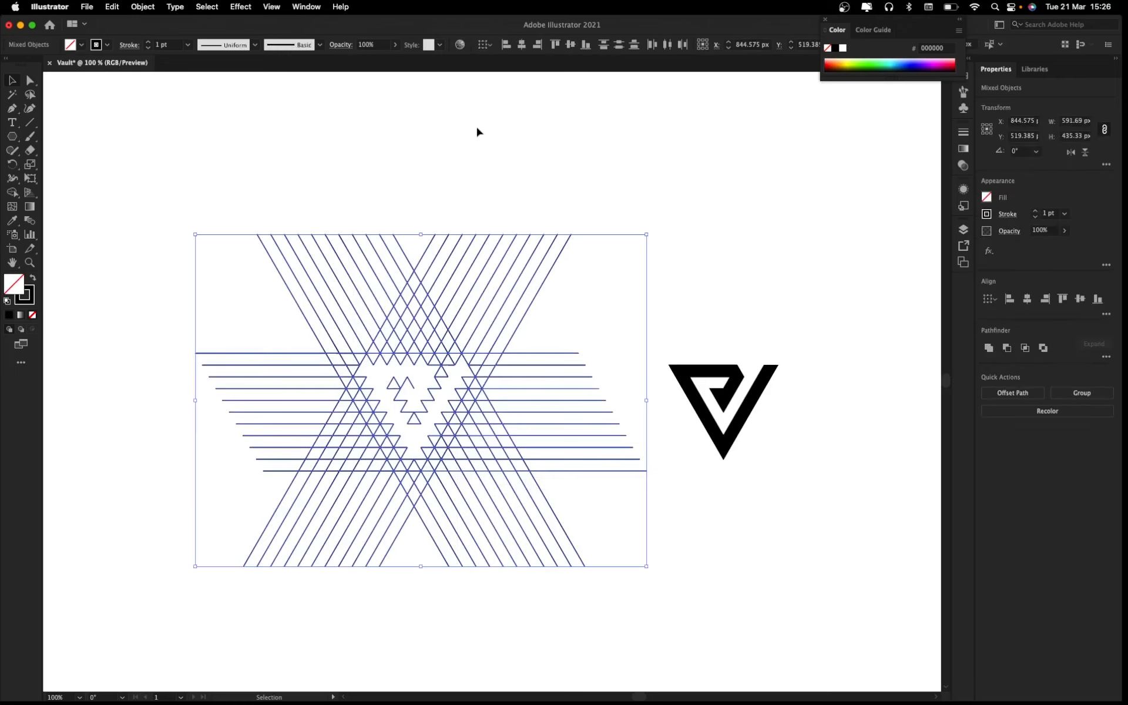
pyautogui.press('Delete')
# Step: Reposition the V logo near the middle of the artboard, at about X 842 px, Y 480 px
pyautogui.moveTo(856, 338); pyautogui.dragTo(628, 508)
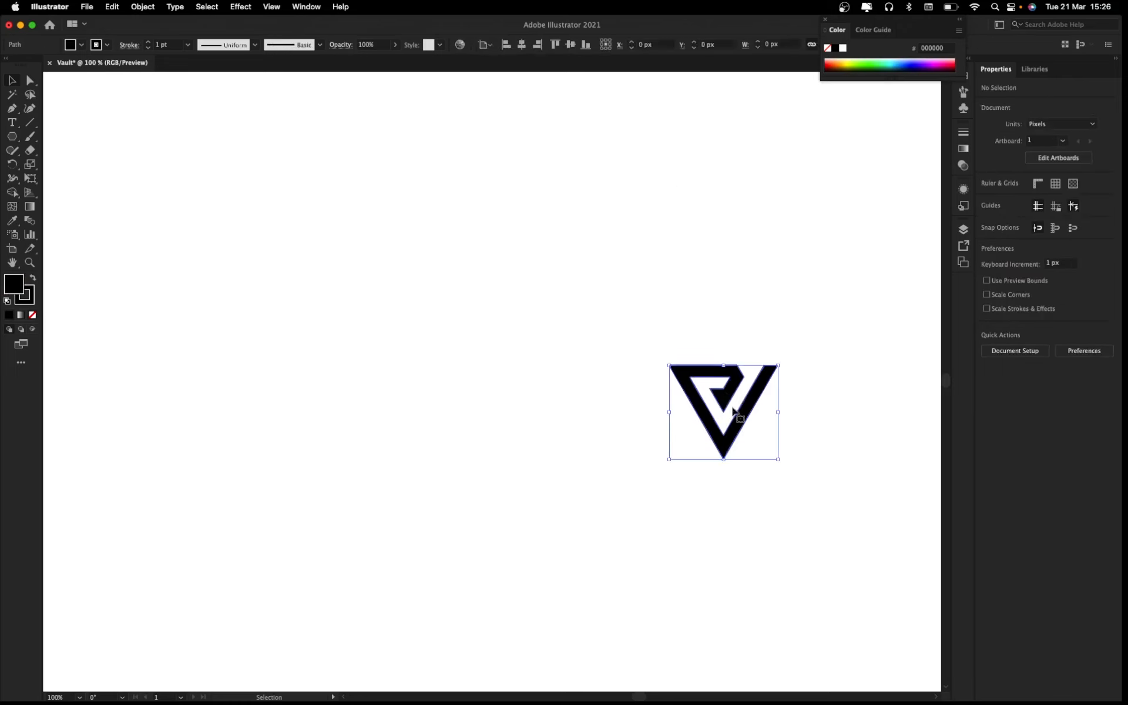
pyautogui.moveTo(726, 397); pyautogui.dragTo(422, 331)
pyautogui.click(592, 362)
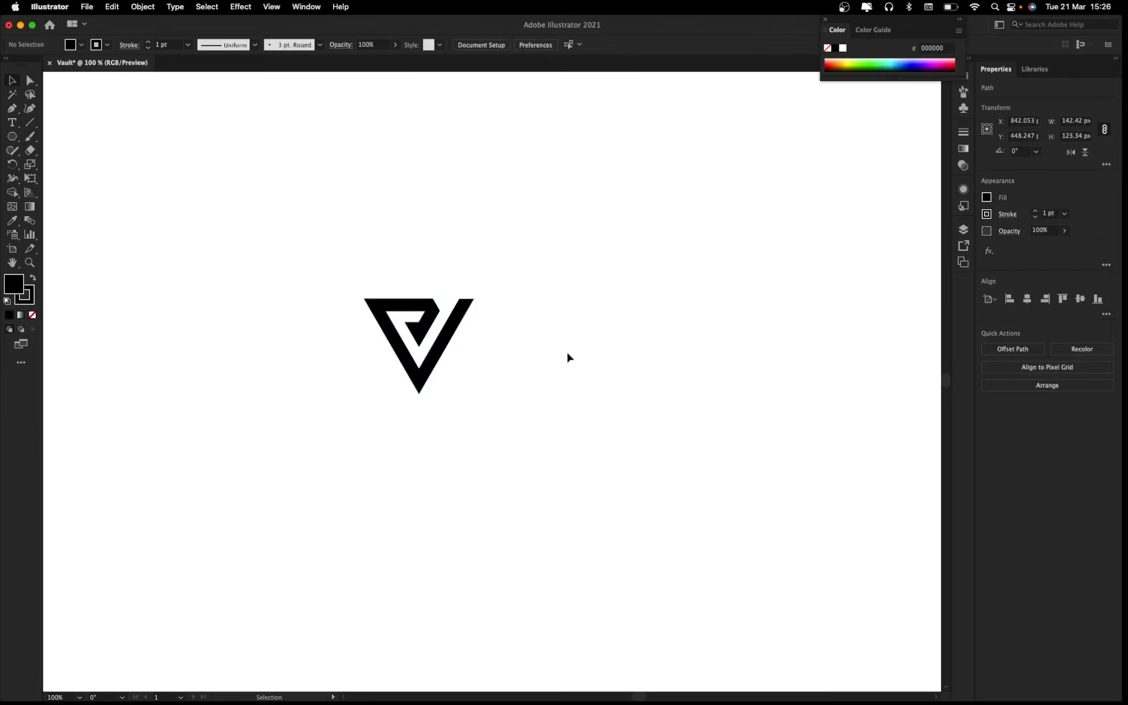
pyautogui.scroll(2, 396, 373)
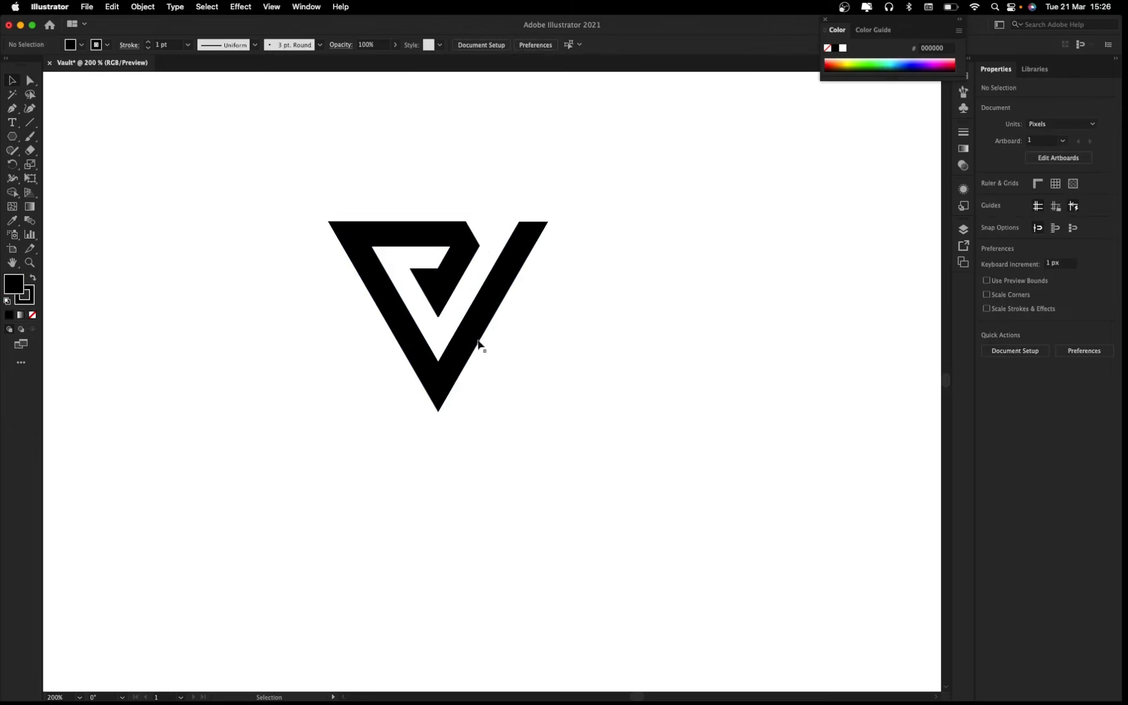
pyautogui.moveTo(479, 343); pyautogui.dragTo(479, 393)
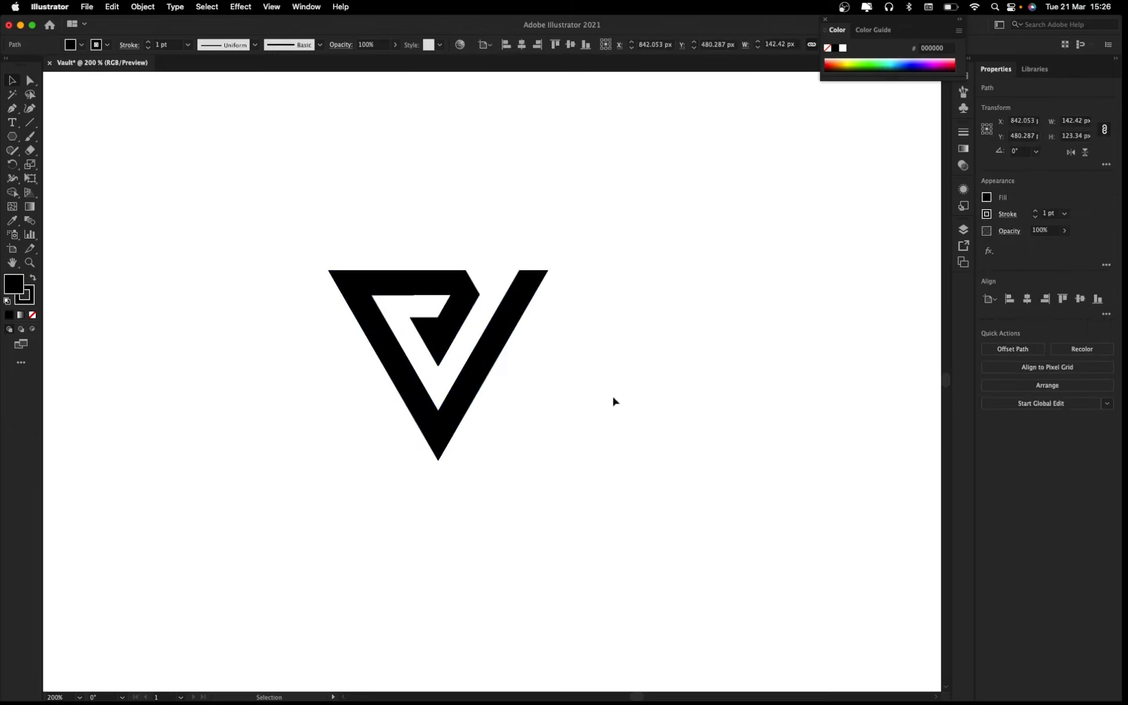
pyautogui.click(612, 401)
# Step: Add the text "Vault" in the blank space below the V logo
pyautogui.scroll(-5, 615, 411)
pyautogui.scroll(3, 616, 409)
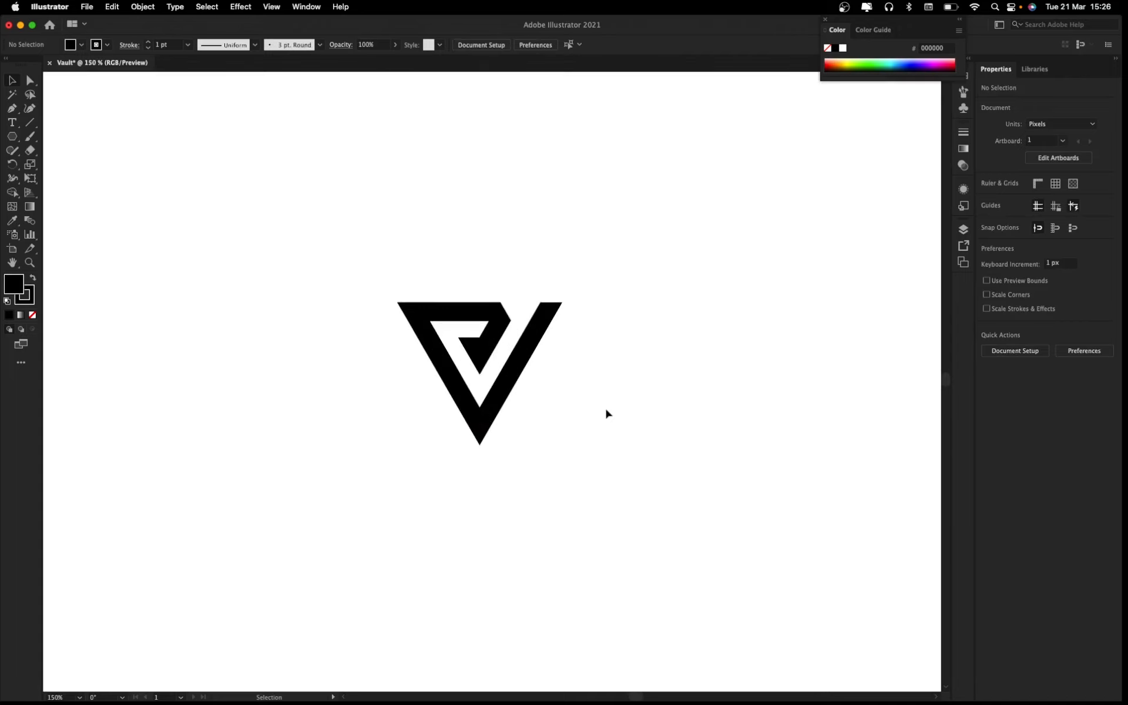
pyautogui.click(11, 123)
pyautogui.click(404, 502)
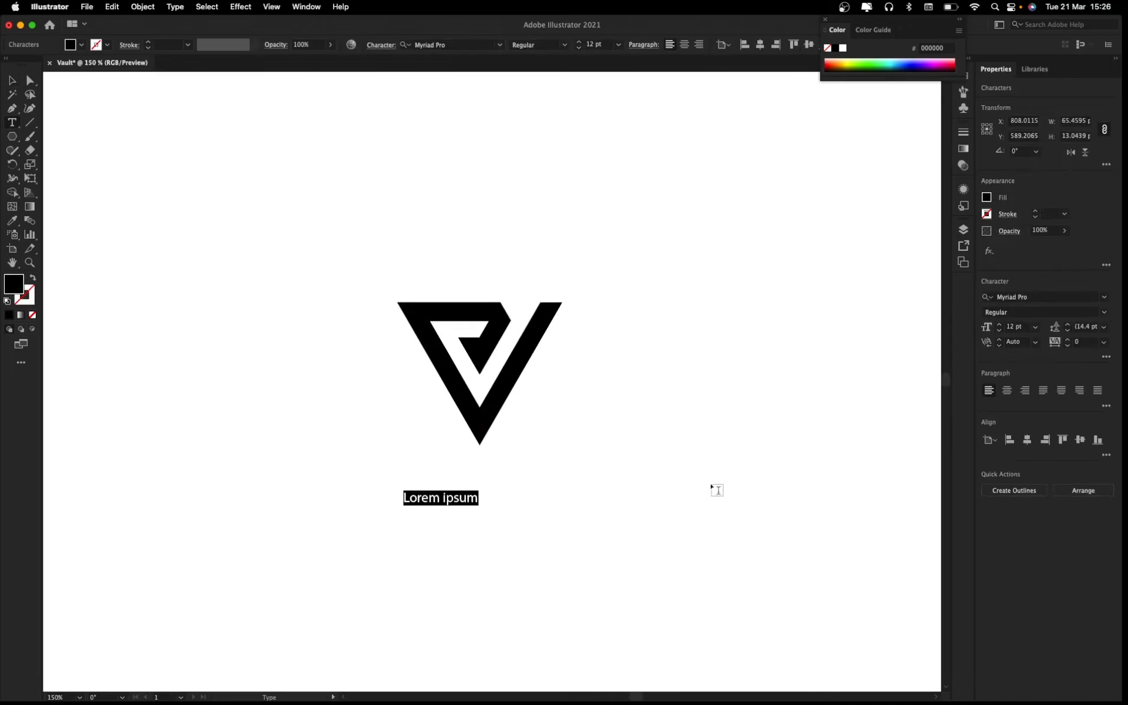
pyautogui.write('Vault')
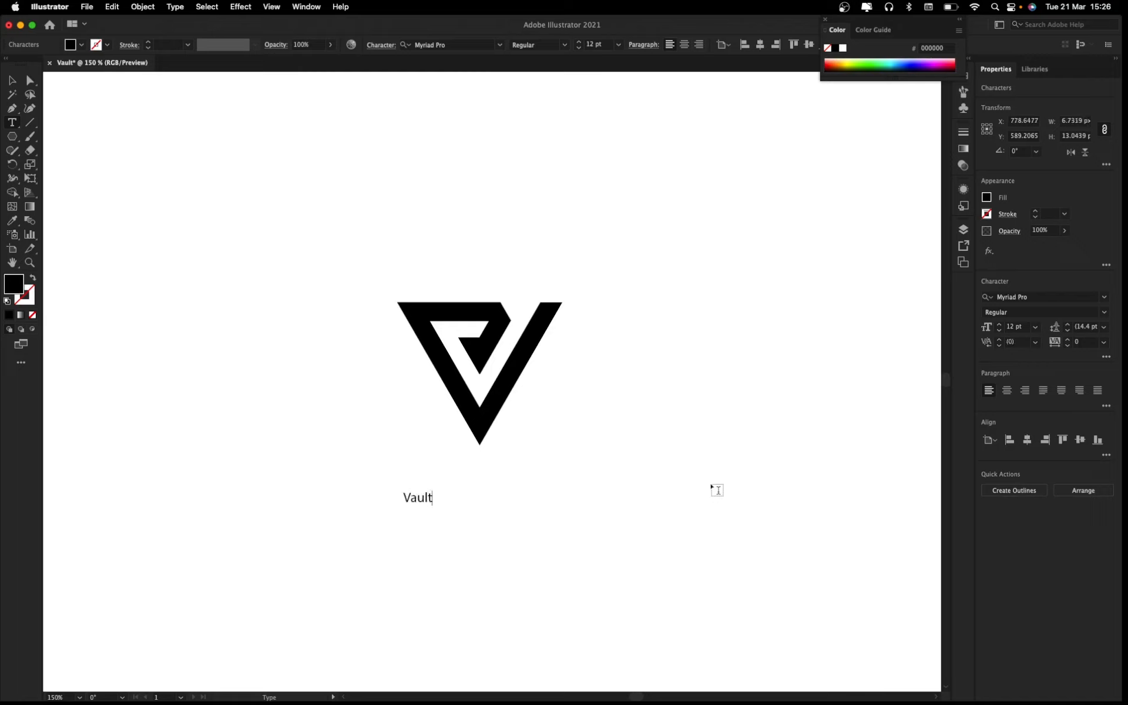
# Step: Scale the "Vault" text up to about 51.9 pt and place it centred just beneath the V's point
pyautogui.click(12, 80)
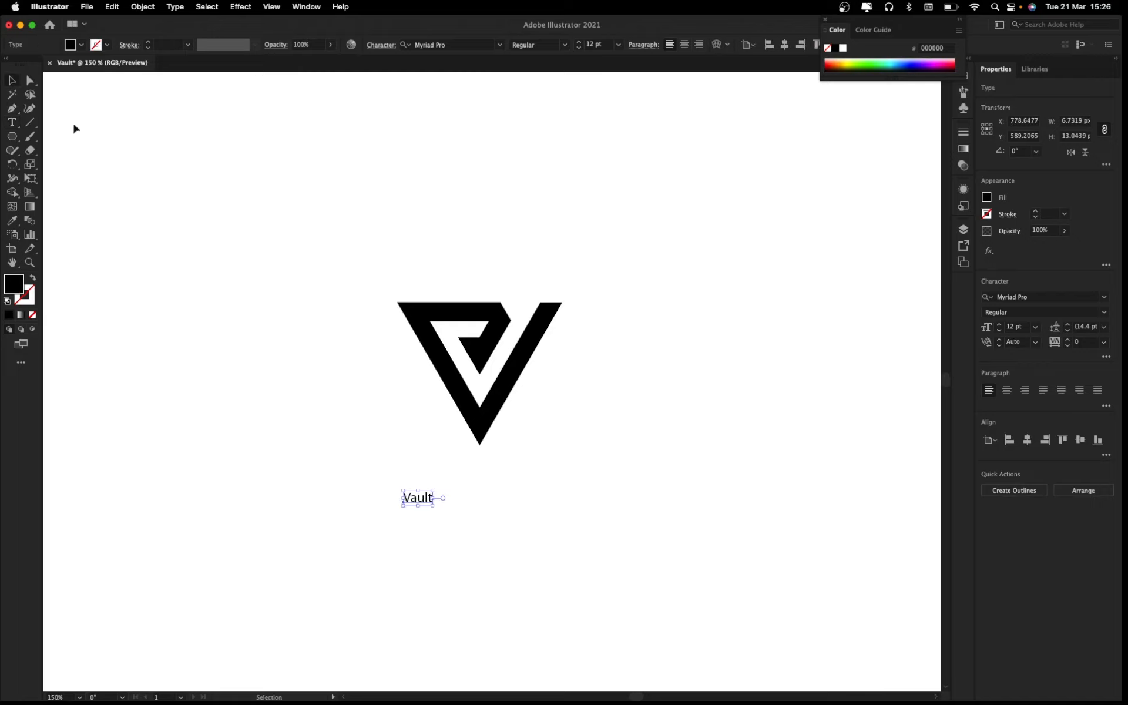
pyautogui.moveTo(435, 509); pyautogui.dragTo(532, 557)
pyautogui.click(548, 531)
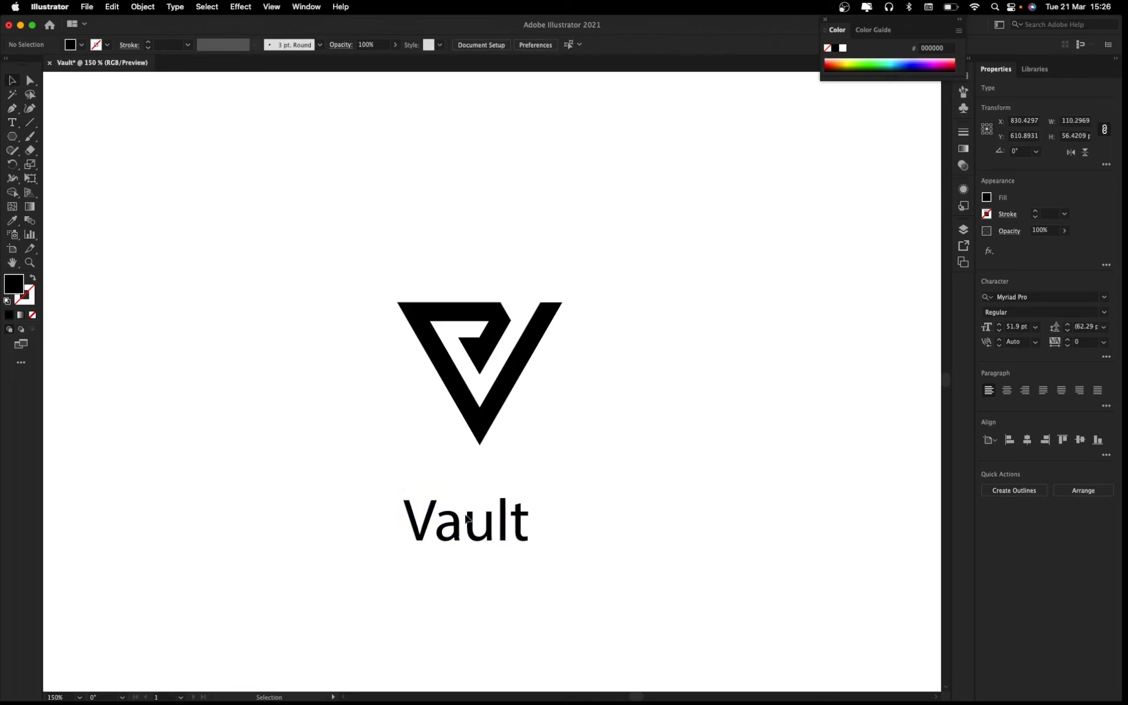
pyautogui.moveTo(467, 520); pyautogui.dragTo(488, 497)
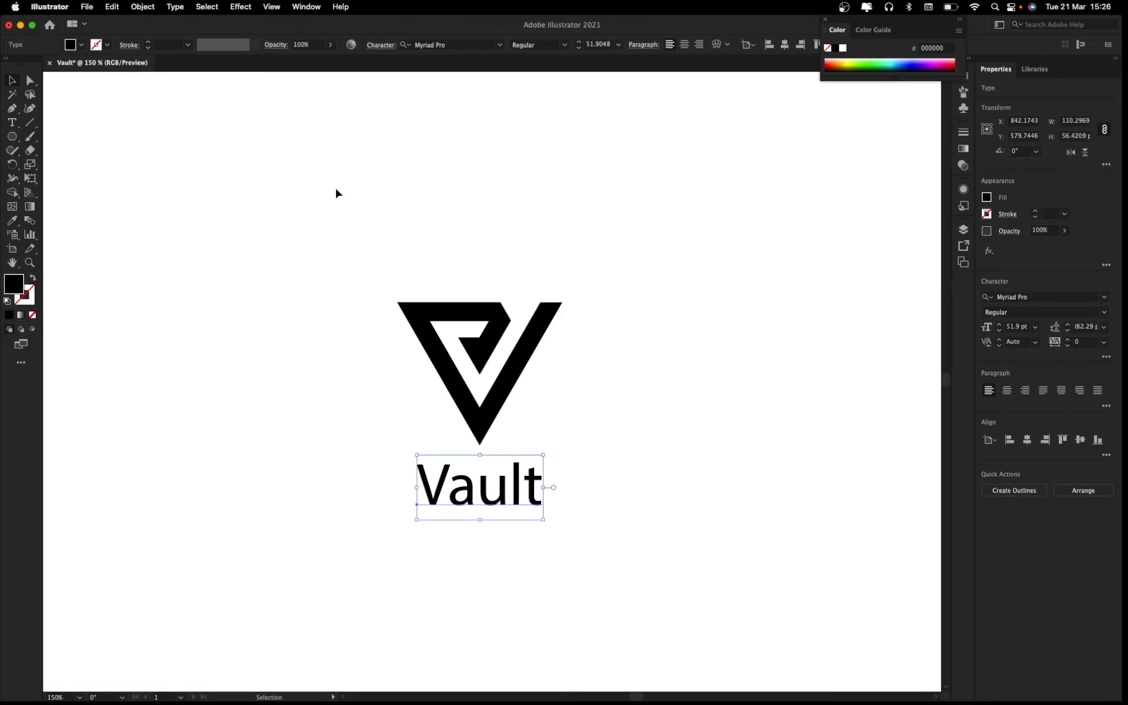
pyautogui.moveTo(302, 145); pyautogui.dragTo(642, 553)
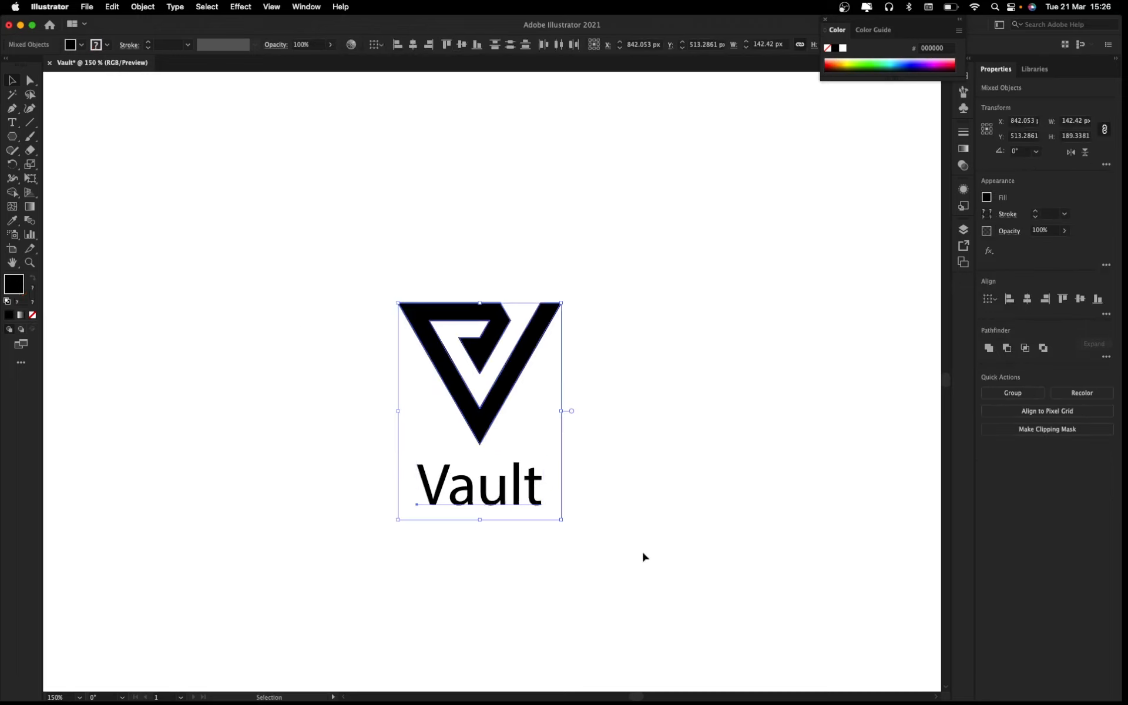
pyautogui.moveTo(337, 220); pyautogui.dragTo(627, 563)
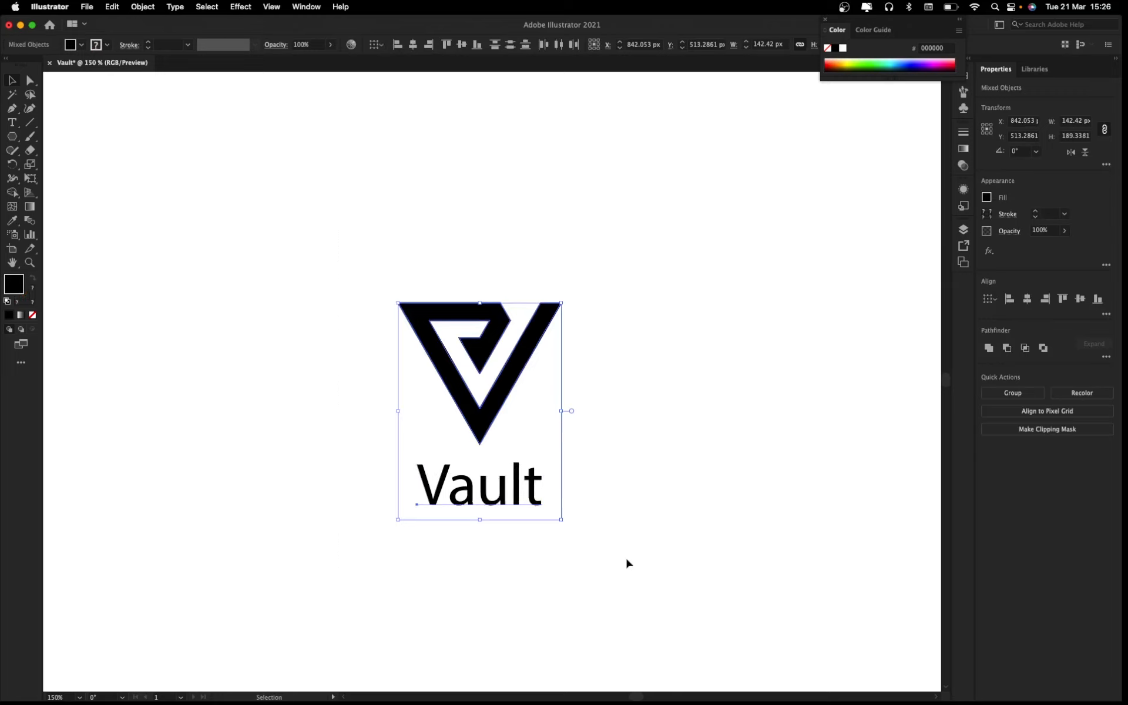
pyautogui.click(306, 7)
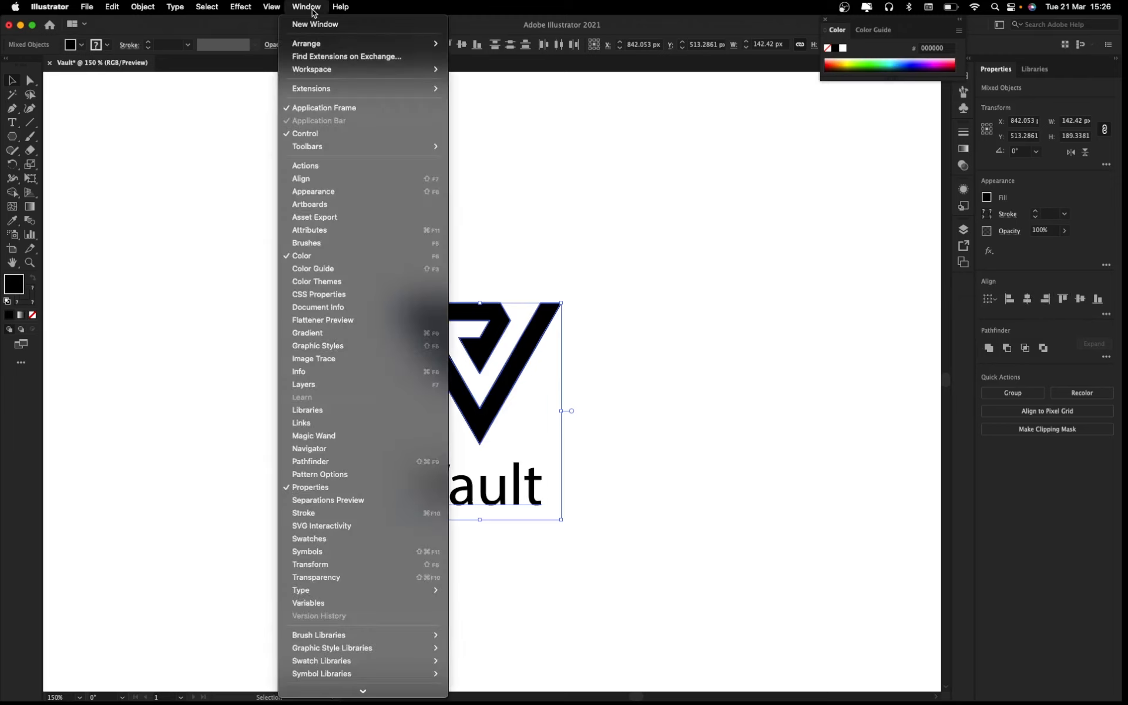
pyautogui.click(301, 179)
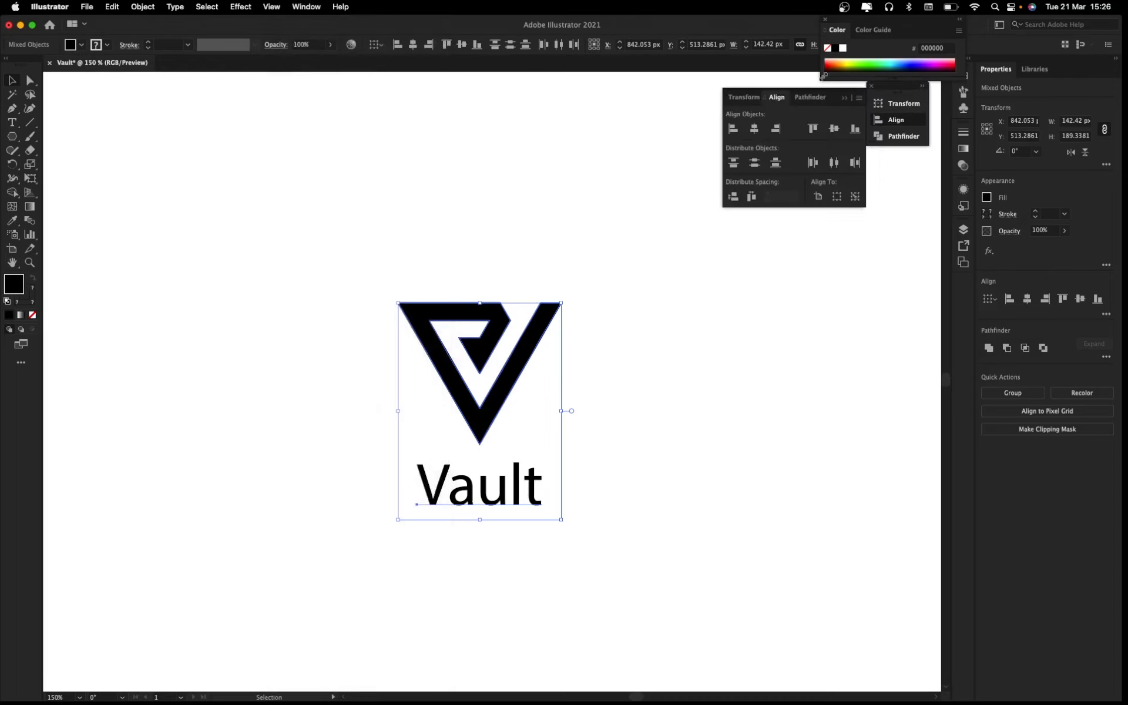
pyautogui.moveTo(804, 95); pyautogui.dragTo(762, 428)
pyautogui.click(854, 355)
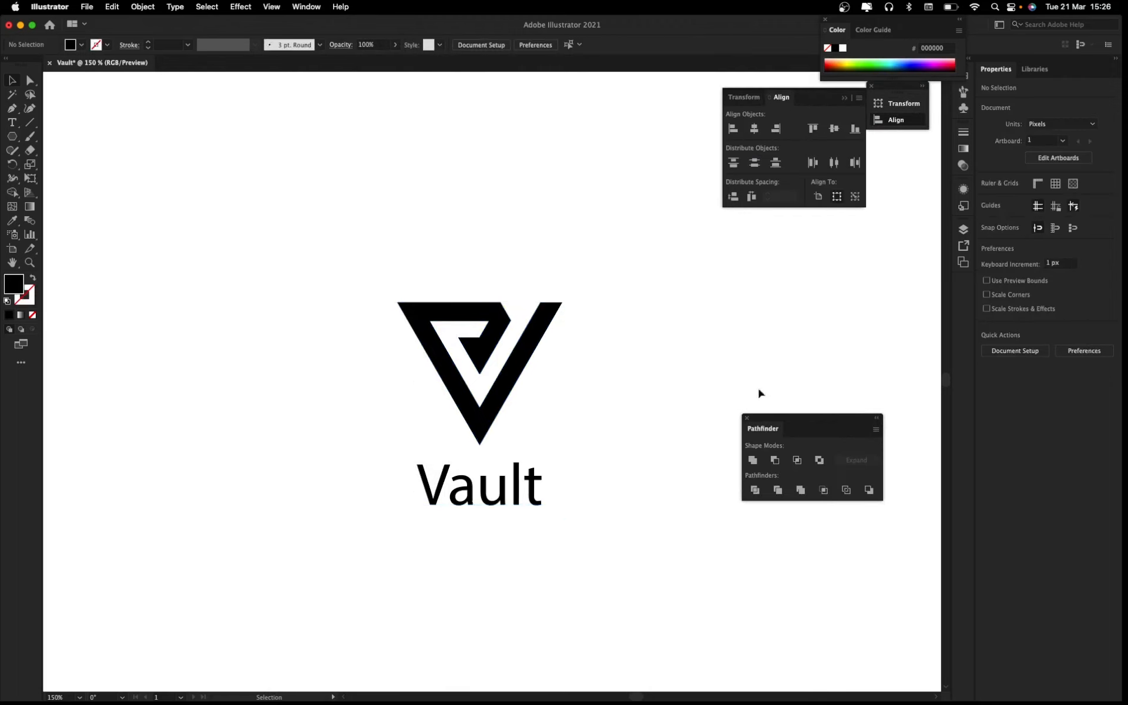
pyautogui.click(747, 418)
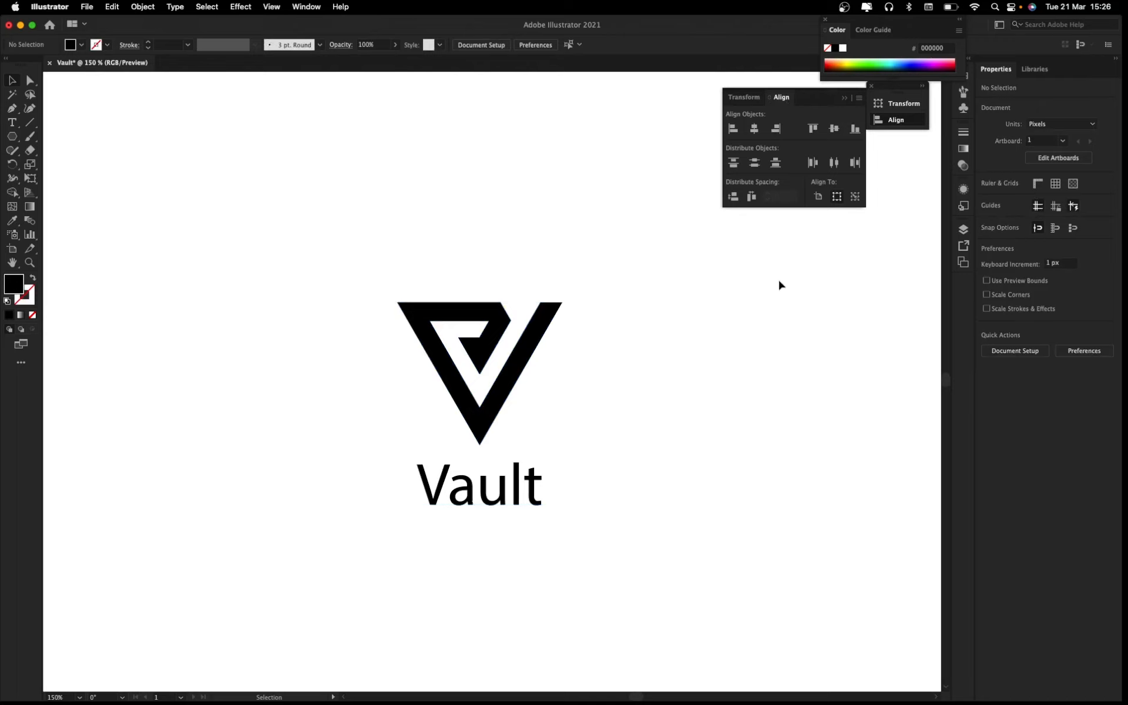
pyautogui.click(850, 98)
# Step: Align the V logo and the "Vault" text to each other by their horizontal centres
pyautogui.moveTo(360, 186); pyautogui.dragTo(603, 518)
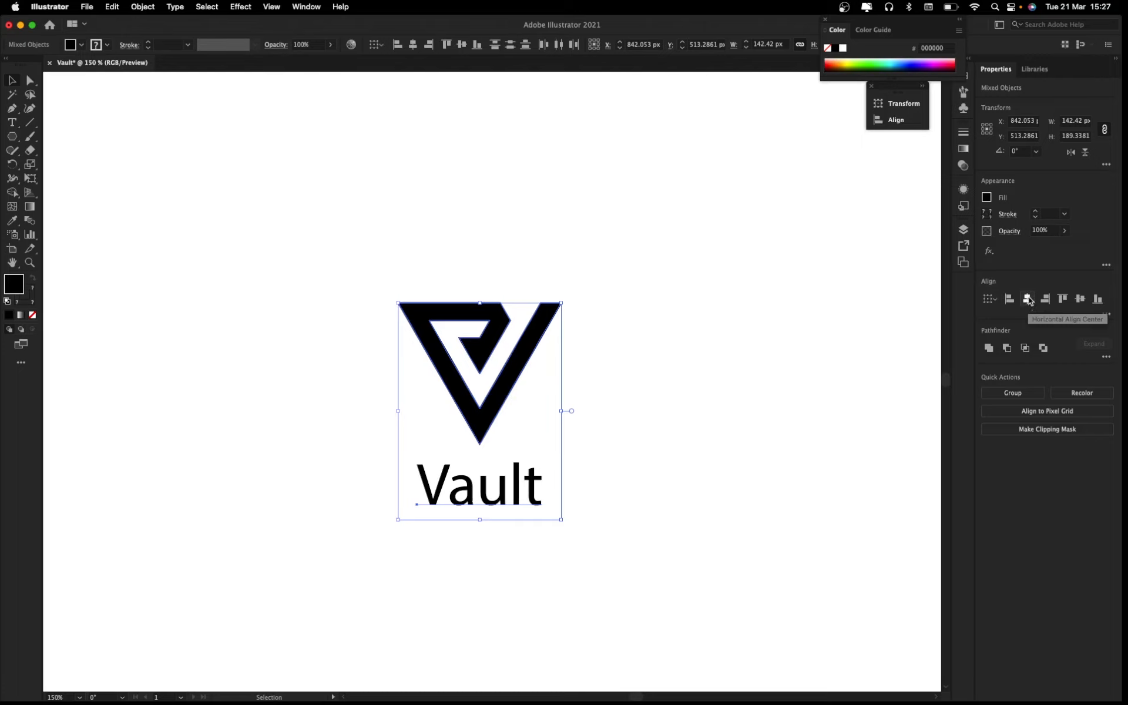
pyautogui.click(1028, 300)
pyautogui.click(700, 414)
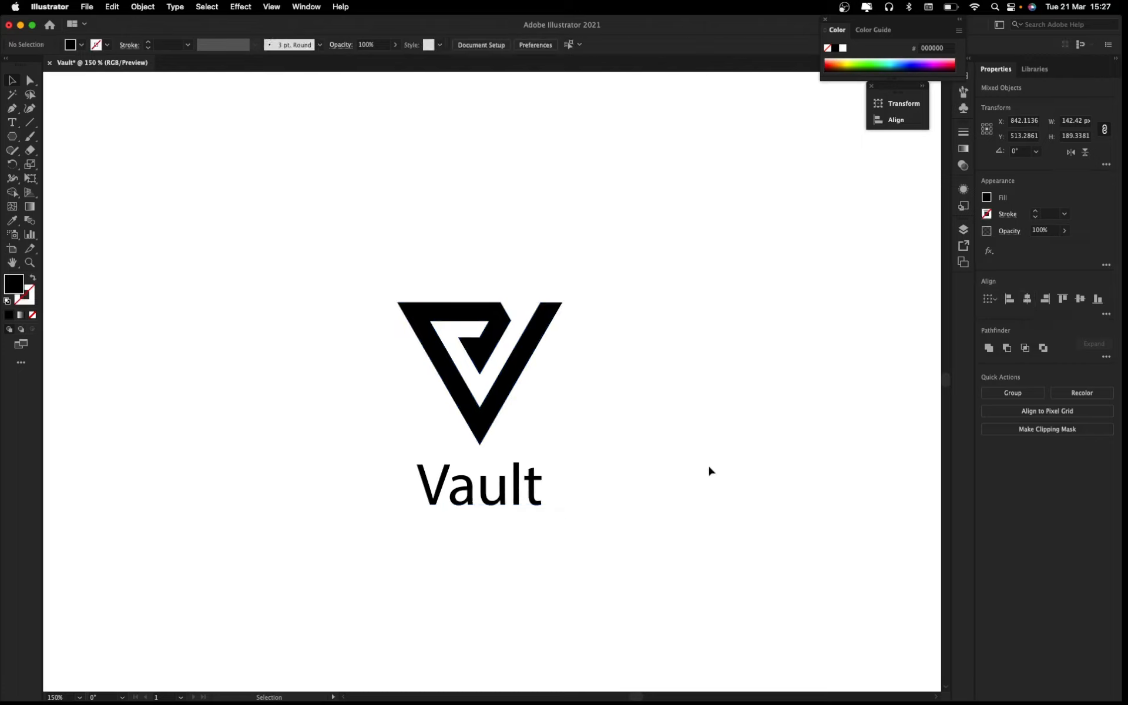
# Step: Change the font of the "Vault" text to Akira Expanded Super Bold
pyautogui.click(507, 513)
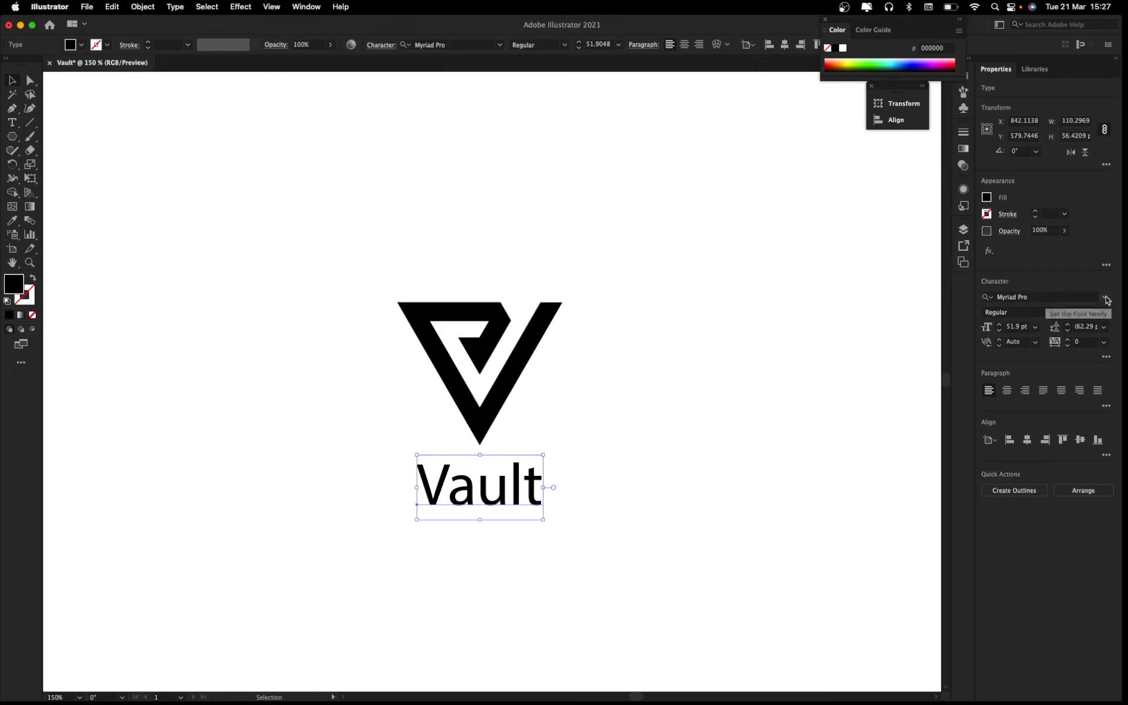
pyautogui.click(1070, 299)
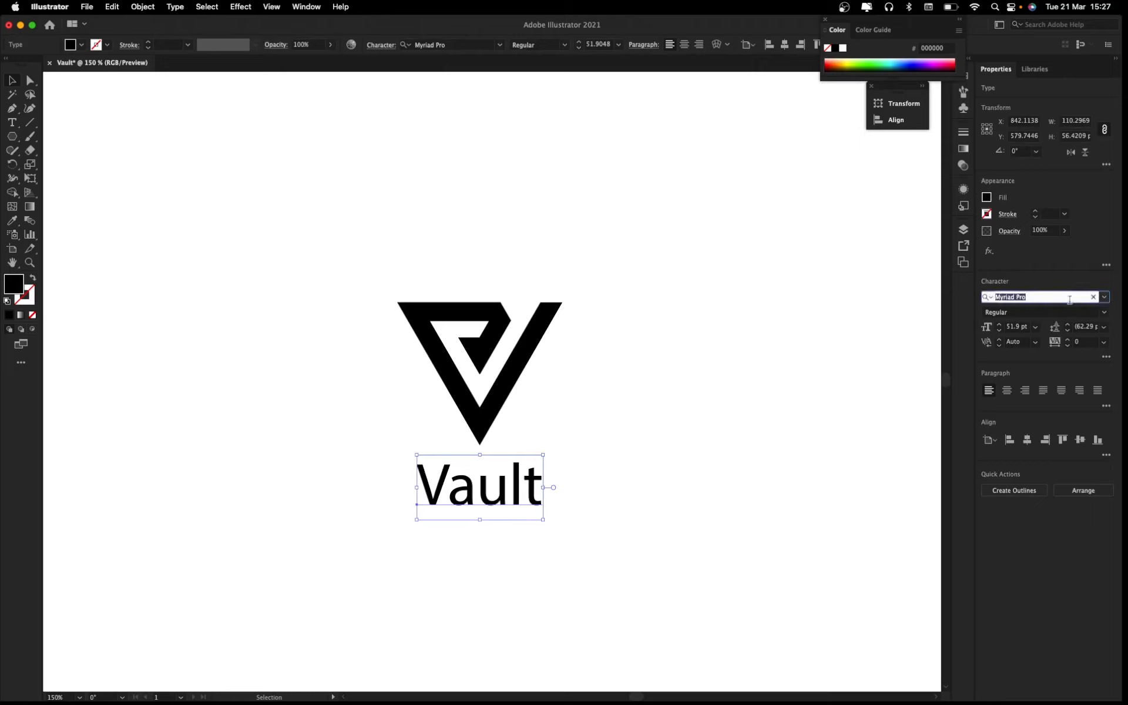
pyautogui.click(1104, 297)
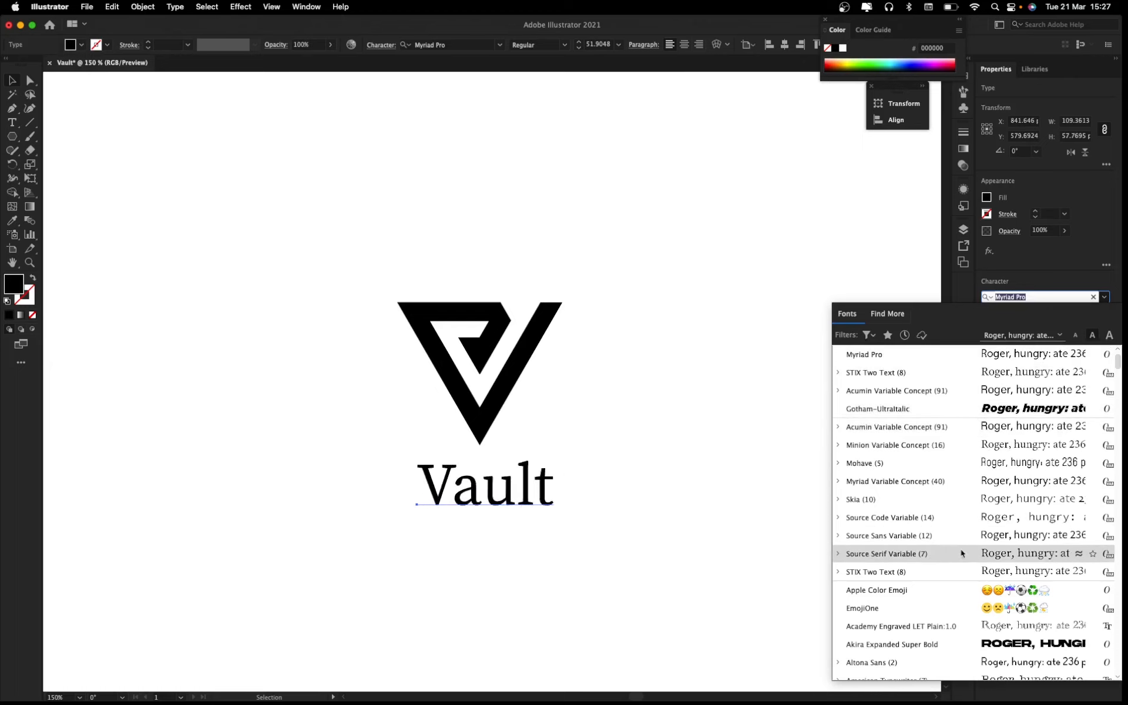
pyautogui.scroll(-5, 958, 599)
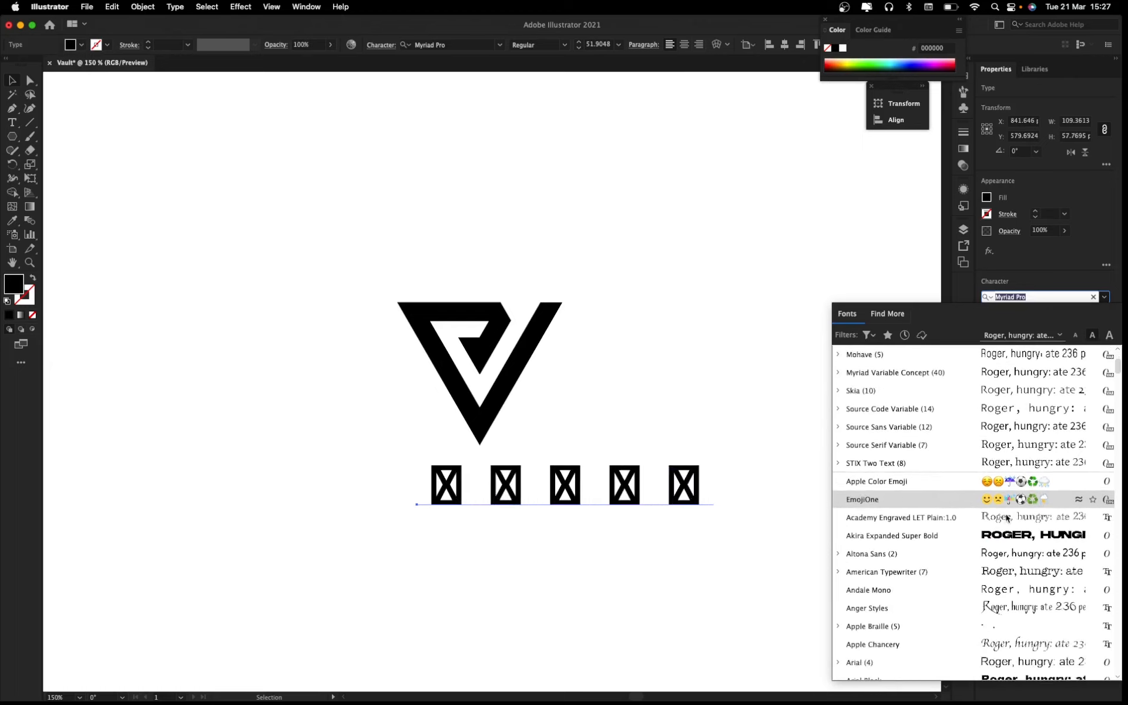
pyautogui.click(1002, 536)
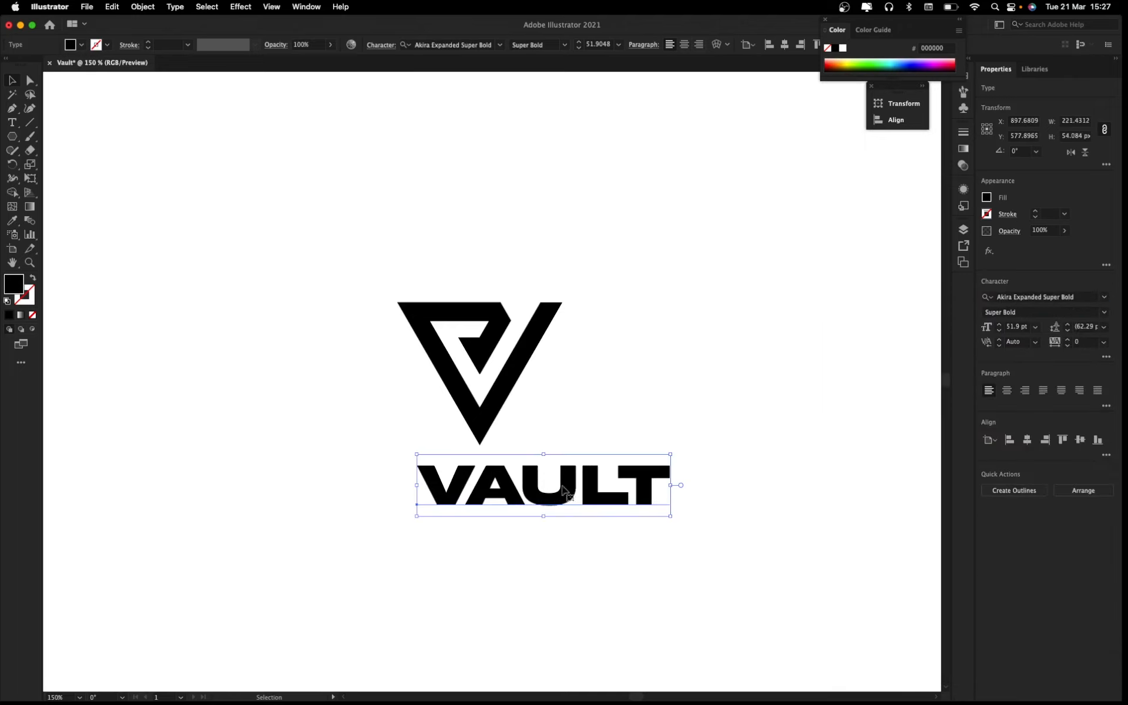
# Step: Reposition the wordmark below the V logo and scale it down to about 40.3 pt
pyautogui.moveTo(563, 489)
pyautogui.mouseDown()
pyautogui.moveTo(745, 389)
pyautogui.moveTo(699, 395)
pyautogui.moveTo(543, 482)
pyautogui.mouseUp()
pyautogui.click(728, 491)
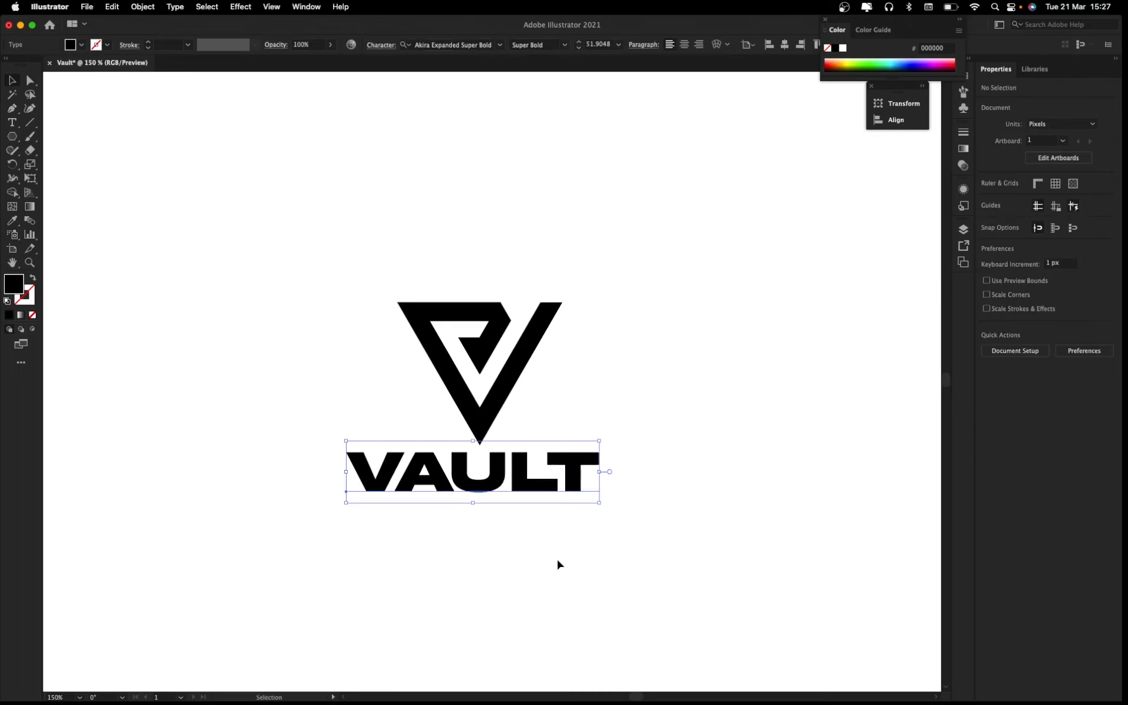
pyautogui.click(693, 576)
pyautogui.click(513, 479)
pyautogui.moveTo(473, 441); pyautogui.dragTo(504, 474)
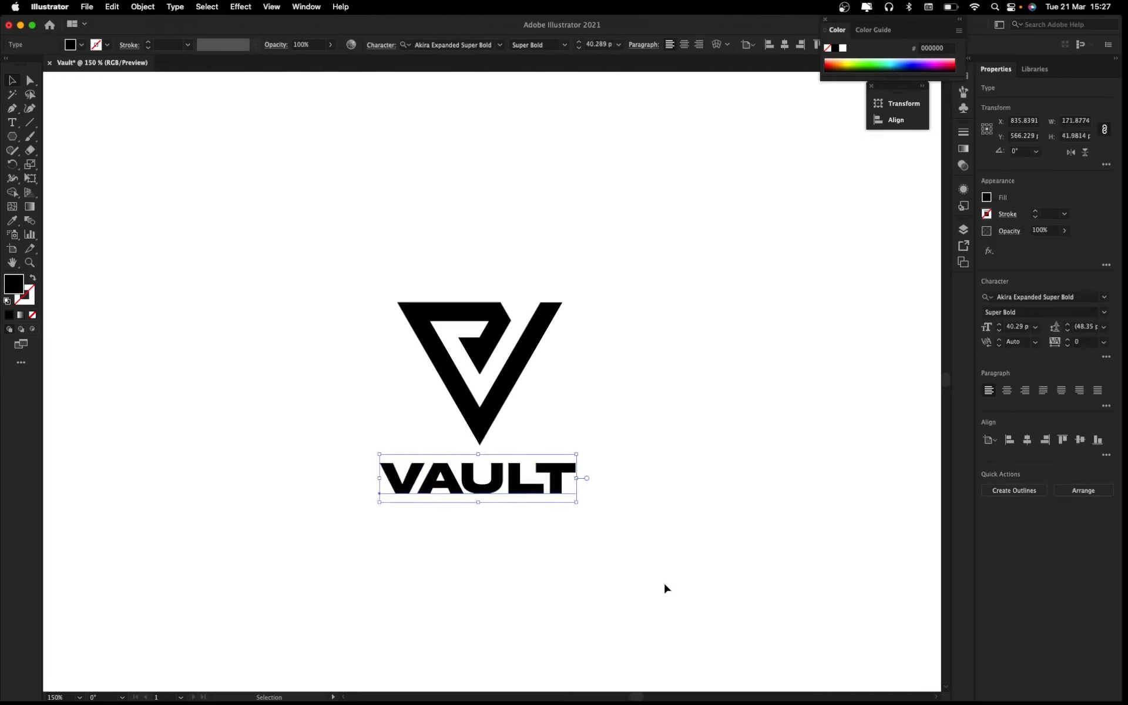
# Step: Align the V logo and the resized wordmark to each other by their horizontal centres
pyautogui.click(663, 583)
pyautogui.moveTo(669, 570); pyautogui.dragTo(379, 268)
pyautogui.click(1027, 301)
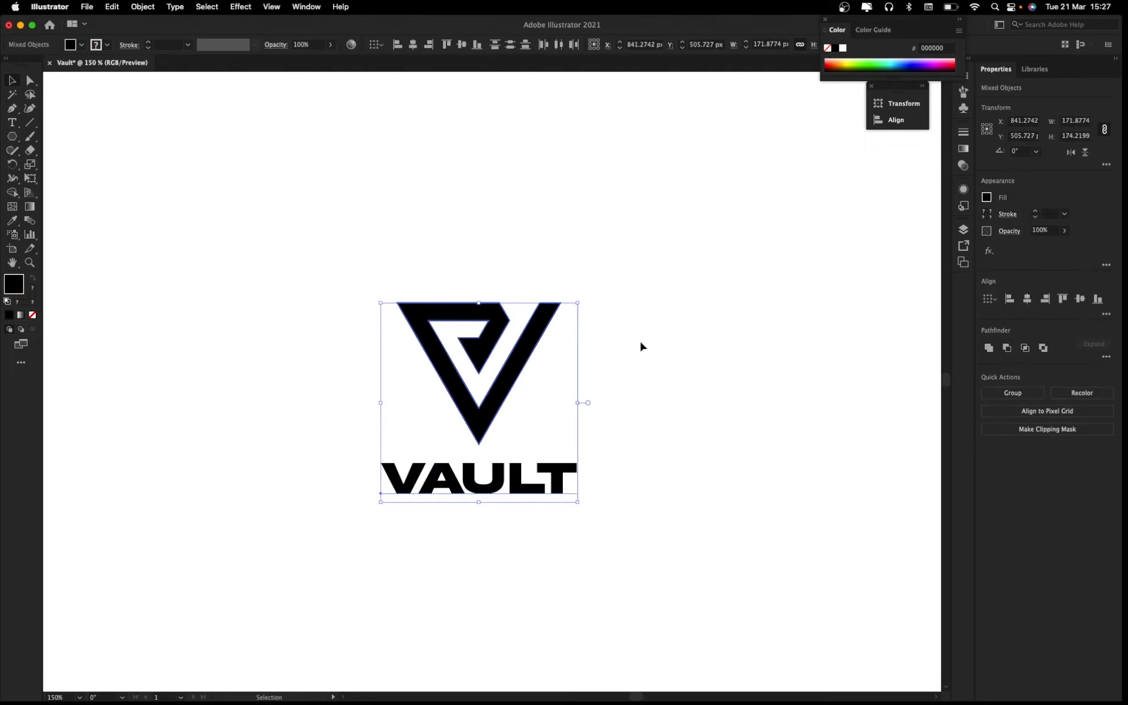
pyautogui.click(639, 342)
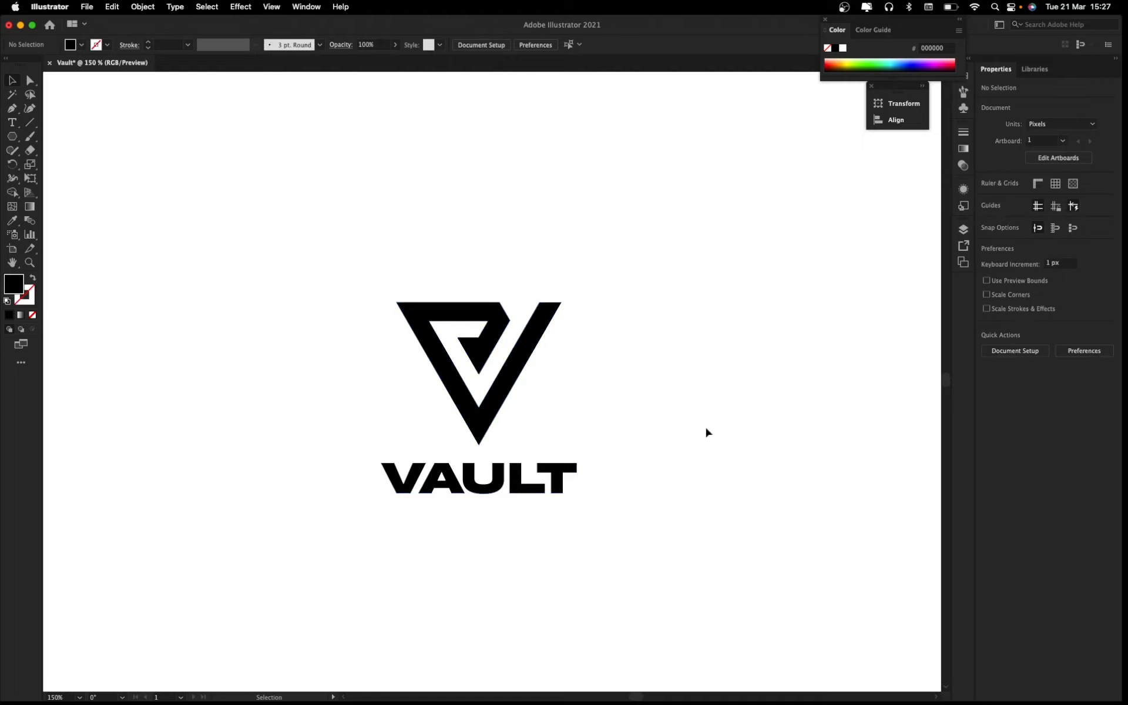
# Step: Move the V logo and wordmark together to the middle of the artboard, at about X 967 px, Y 490 px
pyautogui.scroll(-3, 706, 429)
pyautogui.moveTo(669, 441); pyautogui.dragTo(461, 415)
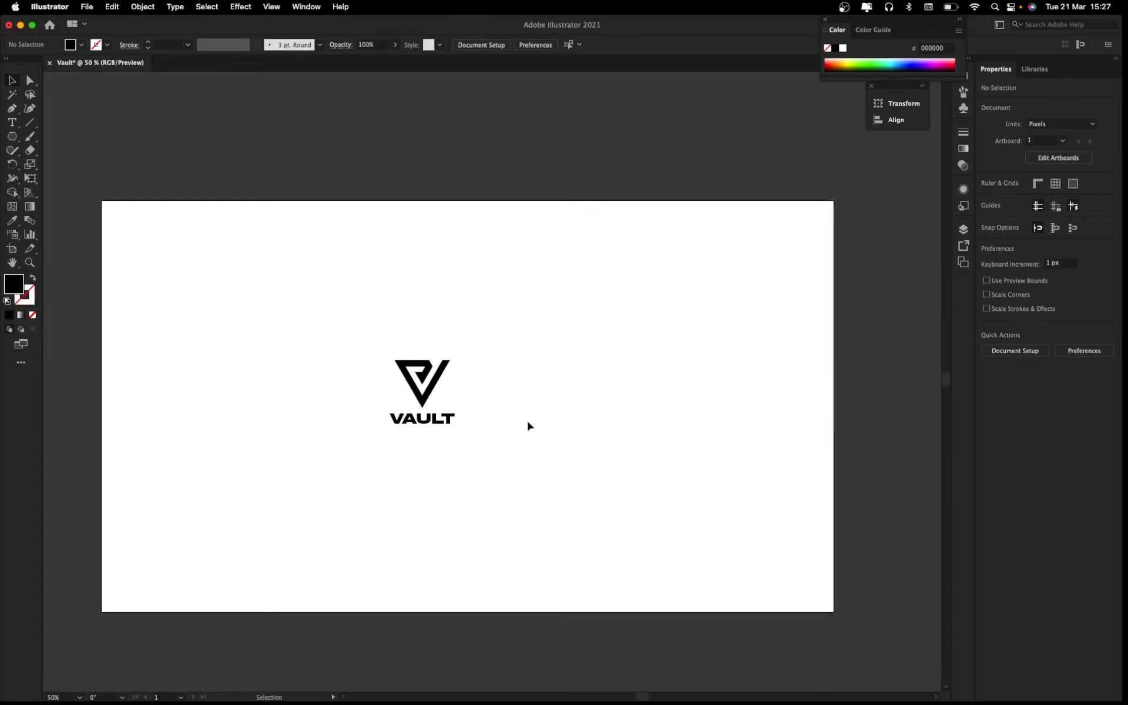
pyautogui.moveTo(521, 459); pyautogui.dragTo(363, 346)
pyautogui.moveTo(416, 399); pyautogui.dragTo(465, 392)
pyautogui.click(534, 509)
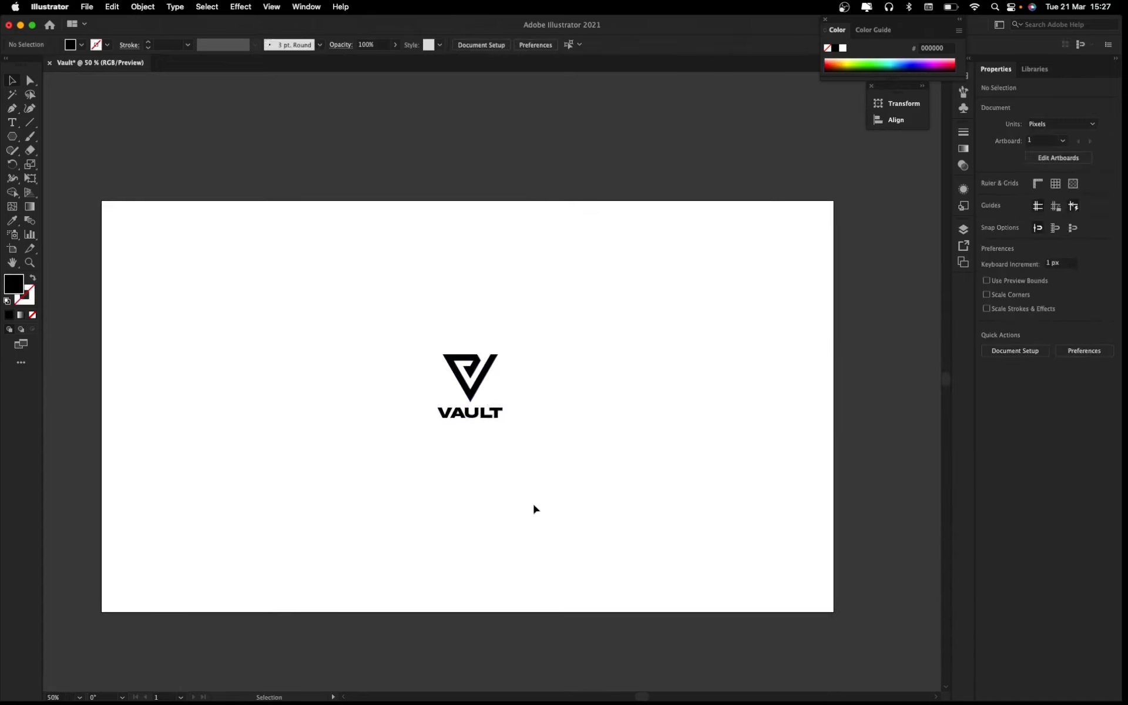
# Step: Scale the logo group up proportionally from its centre to about 299 × 303 px
pyautogui.scroll(1, 534, 506)
pyautogui.moveTo(534, 506); pyautogui.dragTo(554, 516)
pyautogui.moveTo(390, 287); pyautogui.dragTo(579, 470)
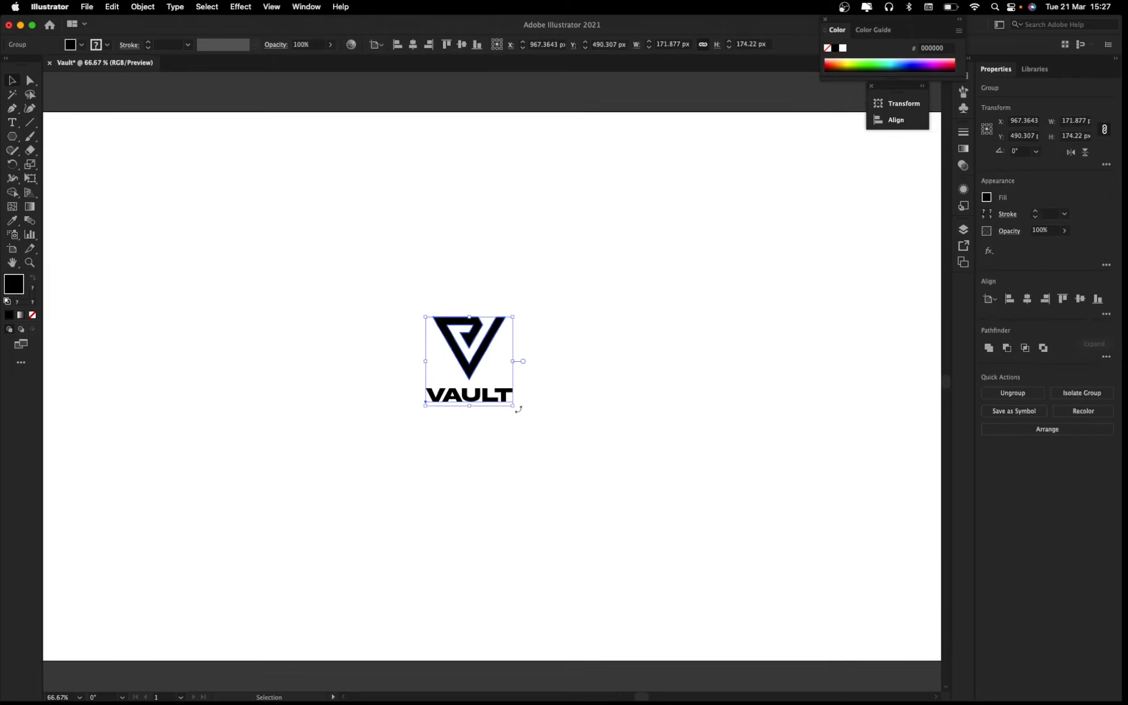
pyautogui.moveTo(470, 405); pyautogui.dragTo(469, 439)
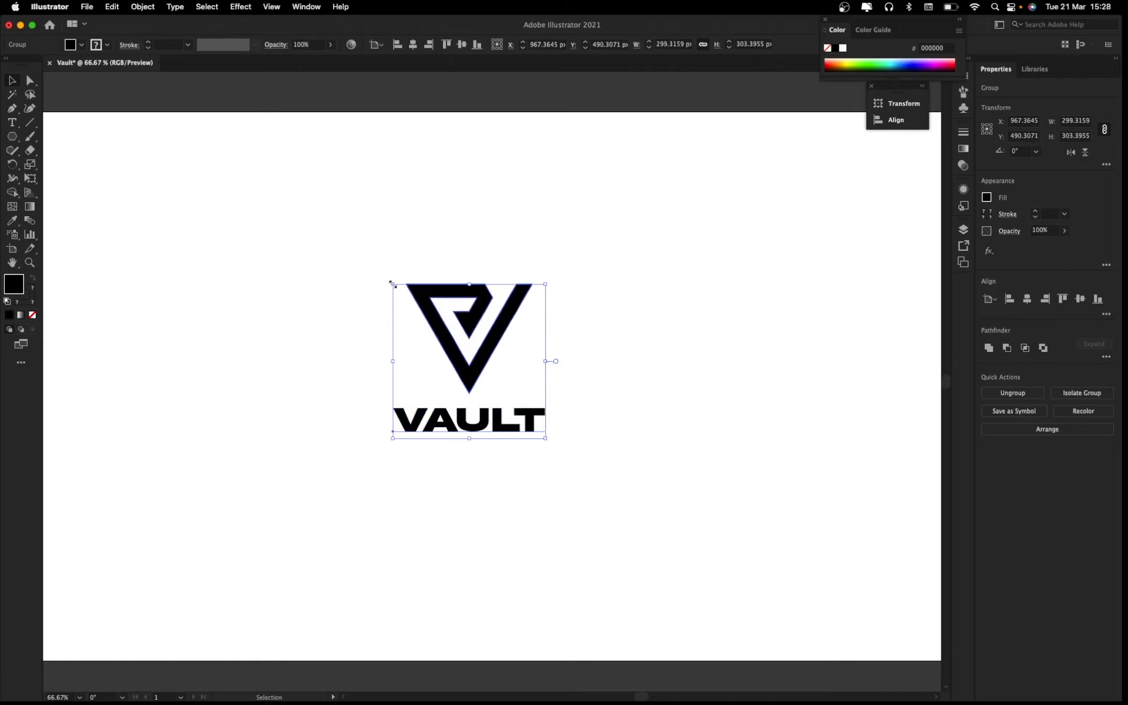
# Step: Enlarge the logo group to about 516 × 523 px and move it to about X 999 px, Y 502 px
pyautogui.moveTo(392, 283); pyautogui.dragTo(257, 174)
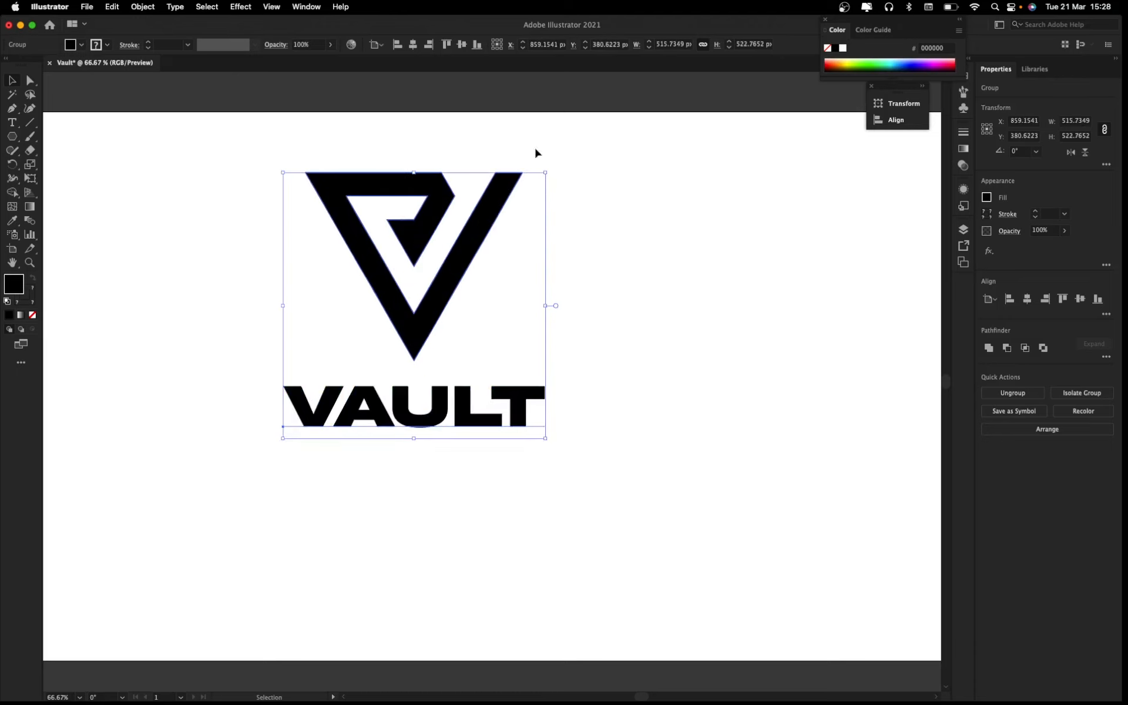
pyautogui.click(554, 175)
pyautogui.click(459, 253)
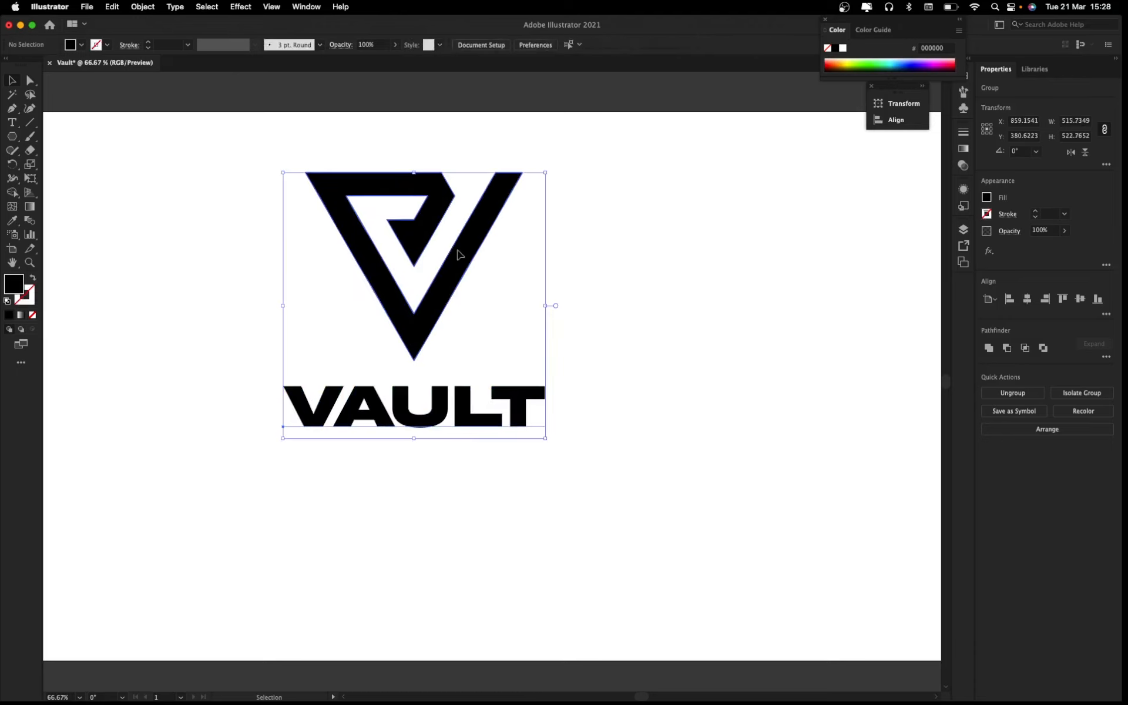
pyautogui.click(692, 393)
pyautogui.moveTo(353, 263); pyautogui.dragTo(481, 350)
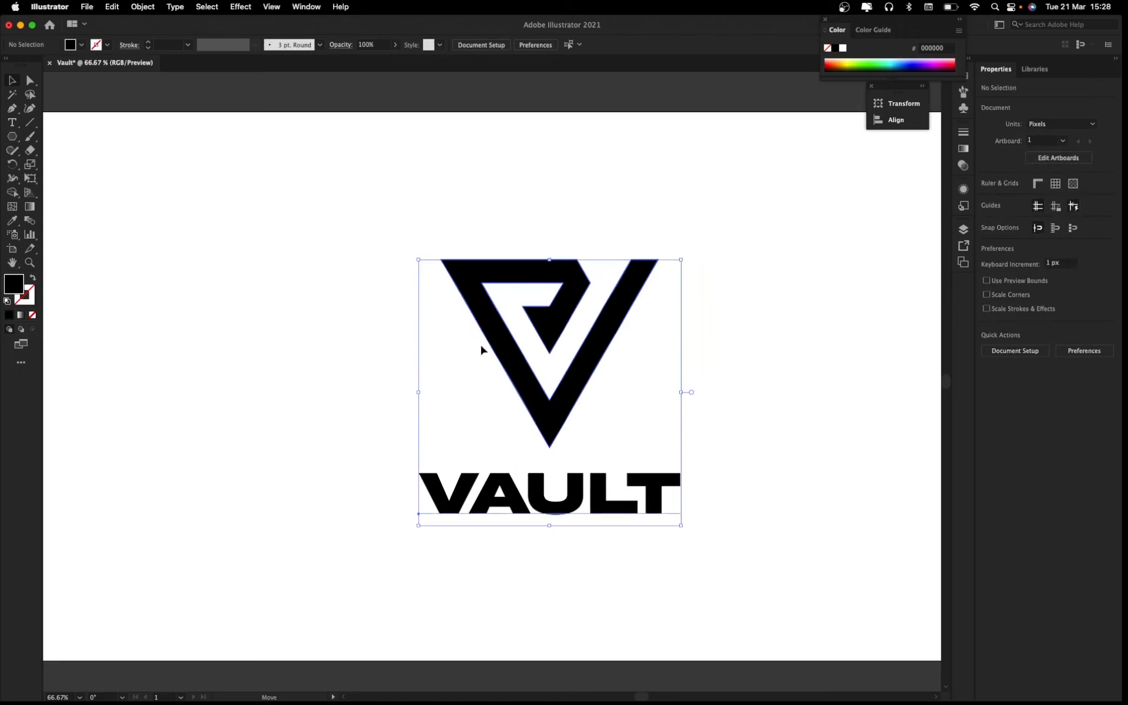
pyautogui.moveTo(562, 390); pyautogui.dragTo(498, 365)
pyautogui.click(573, 416)
pyautogui.click(502, 473)
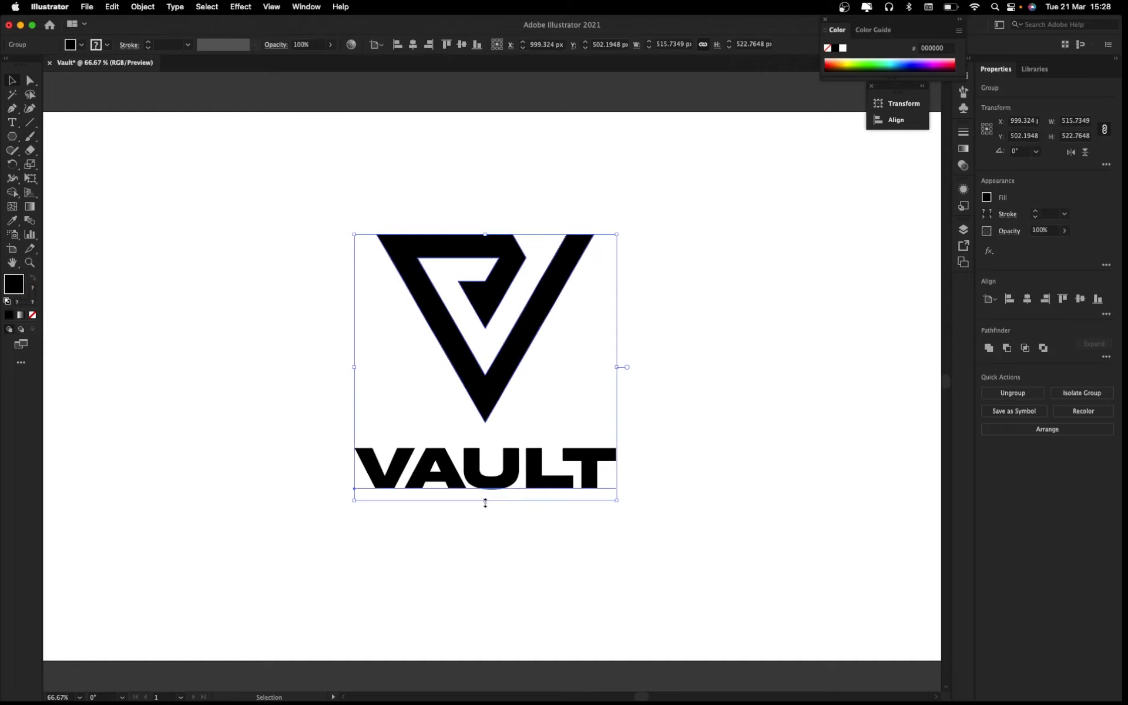
# Step: Scale the logo group down to roughly half its size and nudge it to the centre of the artboard
pyautogui.moveTo(486, 503); pyautogui.dragTo(480, 439)
pyautogui.click(625, 476)
pyautogui.scroll(-1, 625, 476)
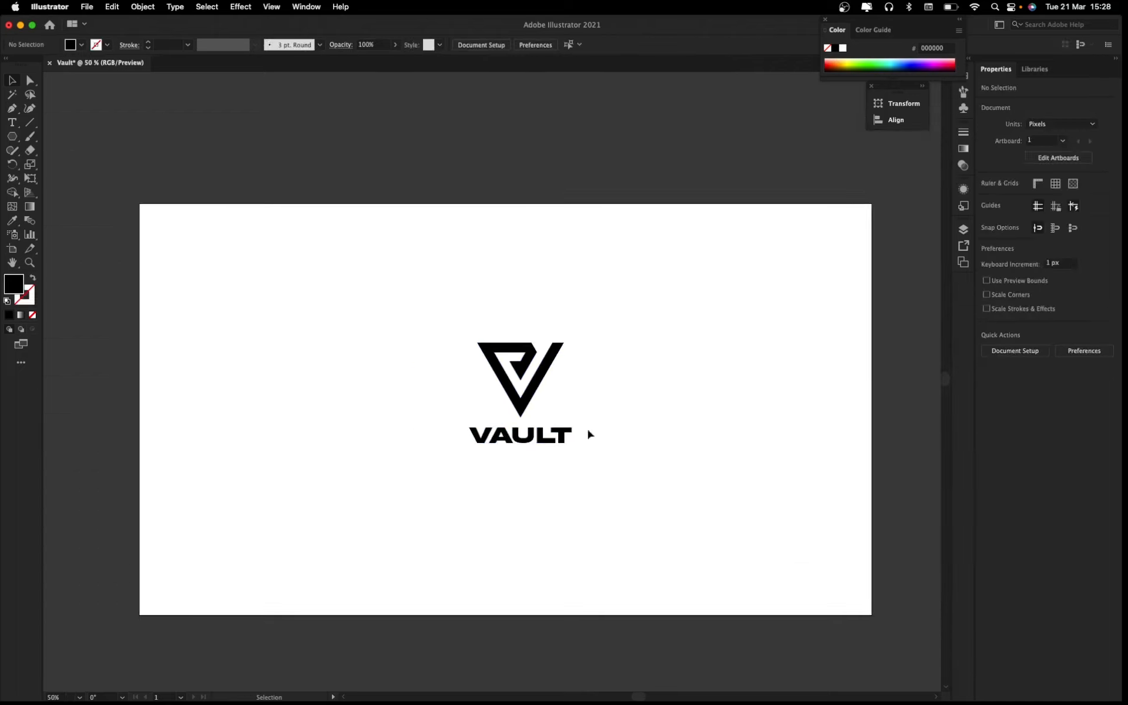
pyautogui.moveTo(528, 395)
pyautogui.mouseDown()
pyautogui.moveTo(506, 390)
pyautogui.moveTo(516, 391)
pyautogui.mouseUp()
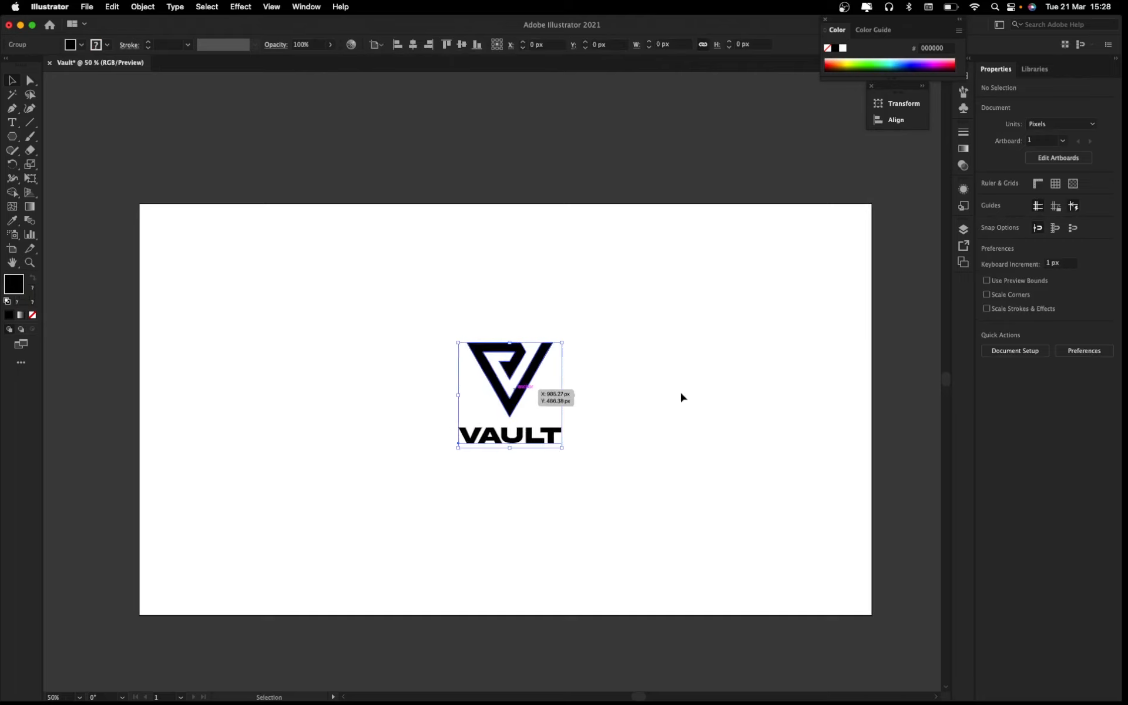
pyautogui.click(718, 502)
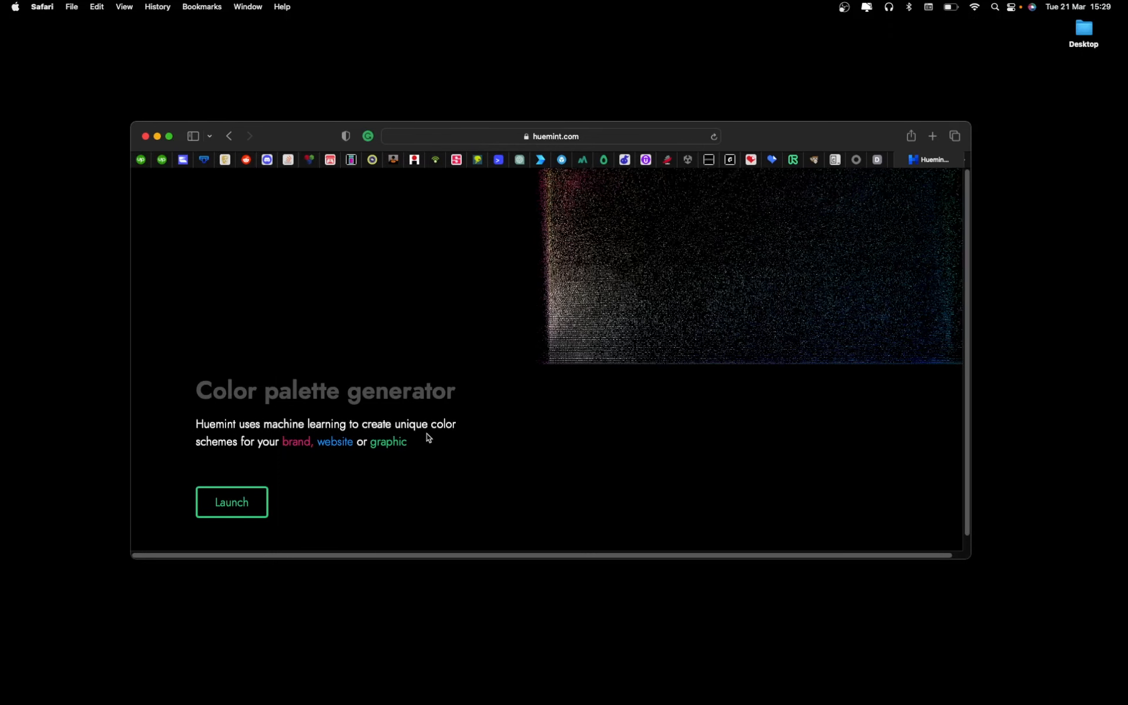
# Step: Switch to Huemint in Safari, launch the color palette generator and generate a palette for the Magazine website template
pyautogui.click(232, 507)
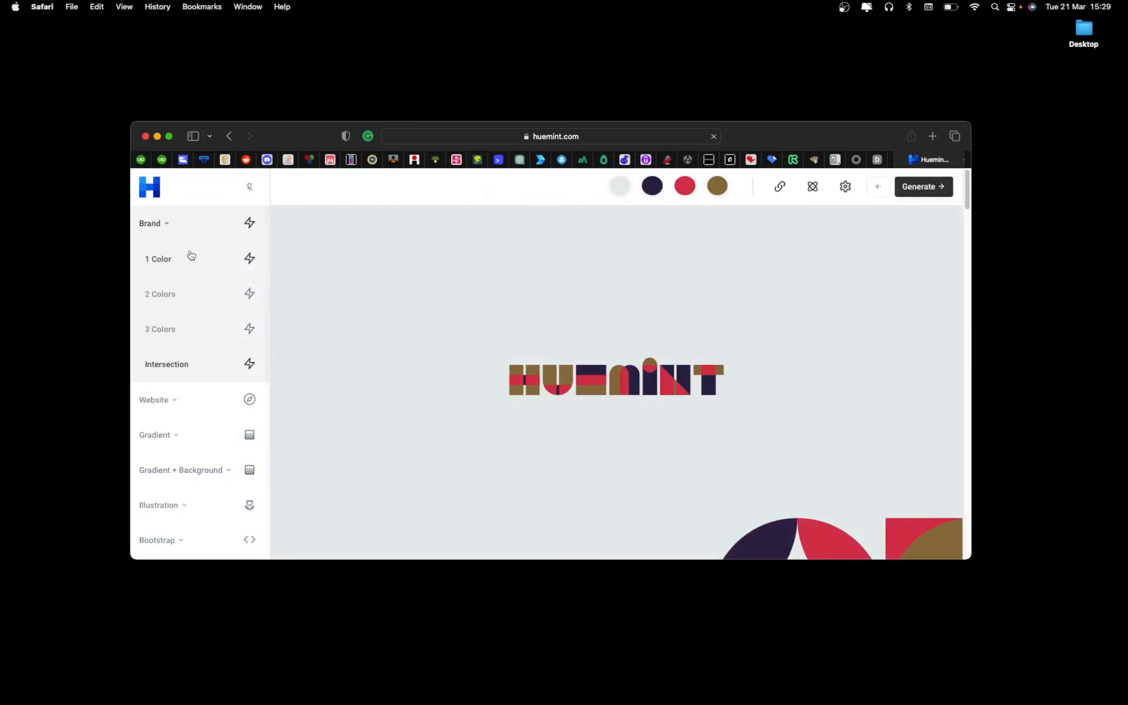
pyautogui.click(168, 233)
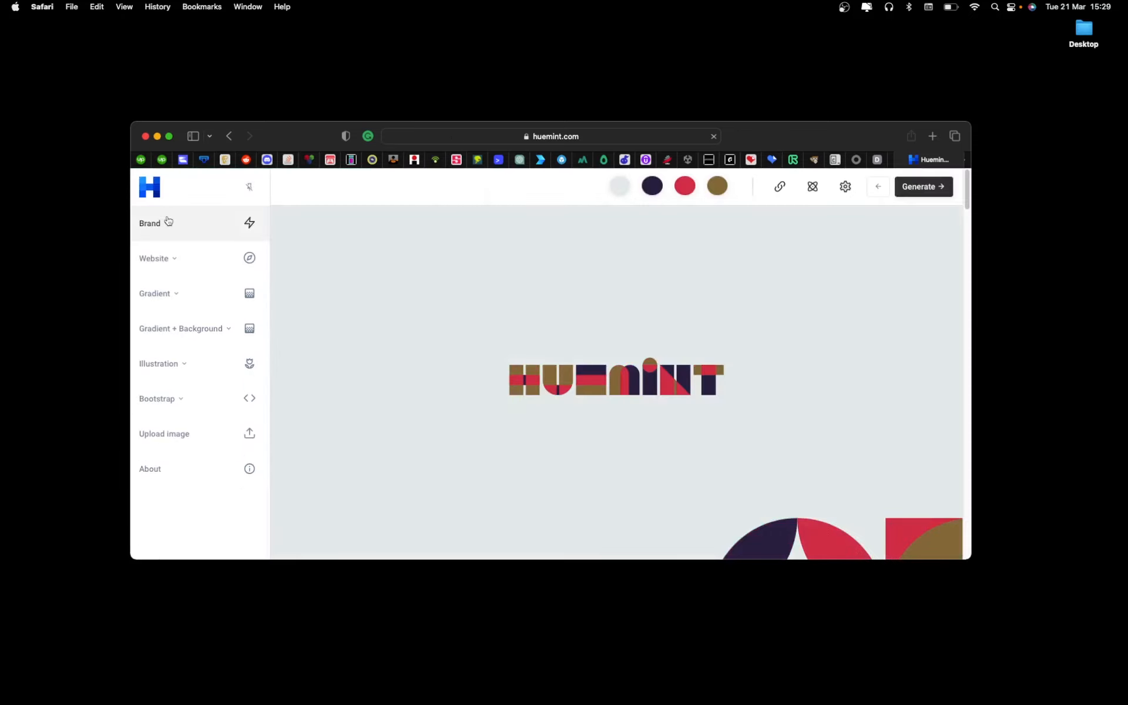
pyautogui.click(170, 259)
pyautogui.click(180, 311)
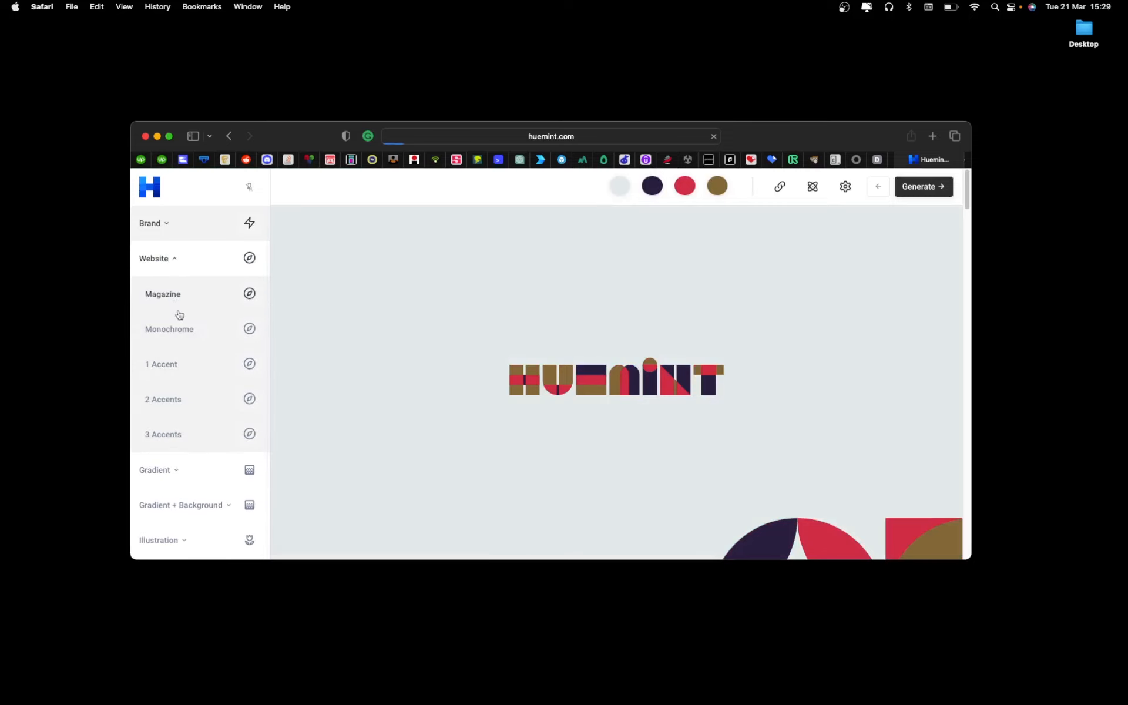
pyautogui.click(940, 187)
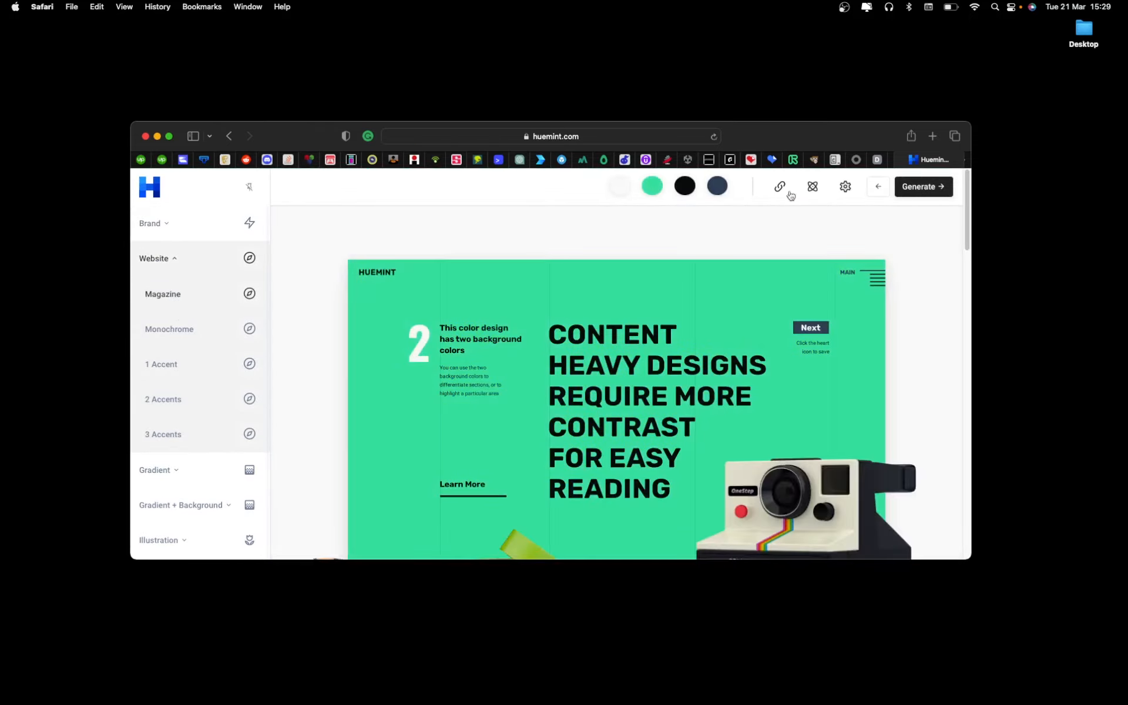
# Step: Preview the Monochrome website template in Huemint and generate another two-color palette for it
pyautogui.click(178, 329)
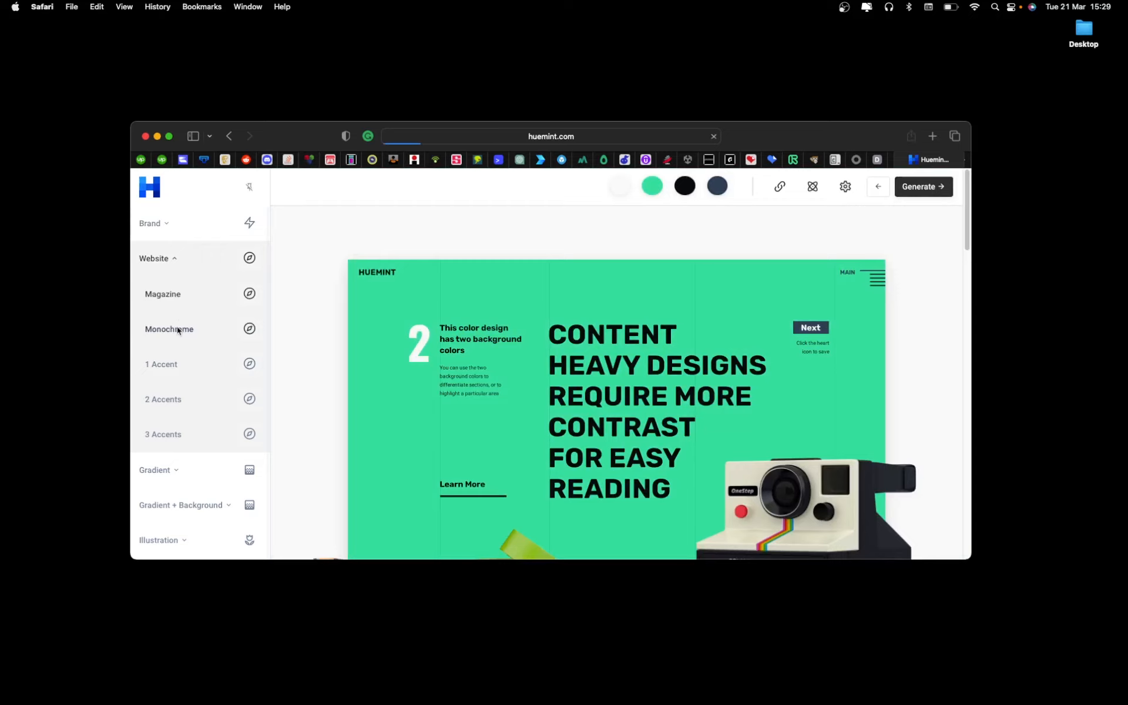
pyautogui.scroll(-3, 385, 438)
pyautogui.scroll(1, 385, 438)
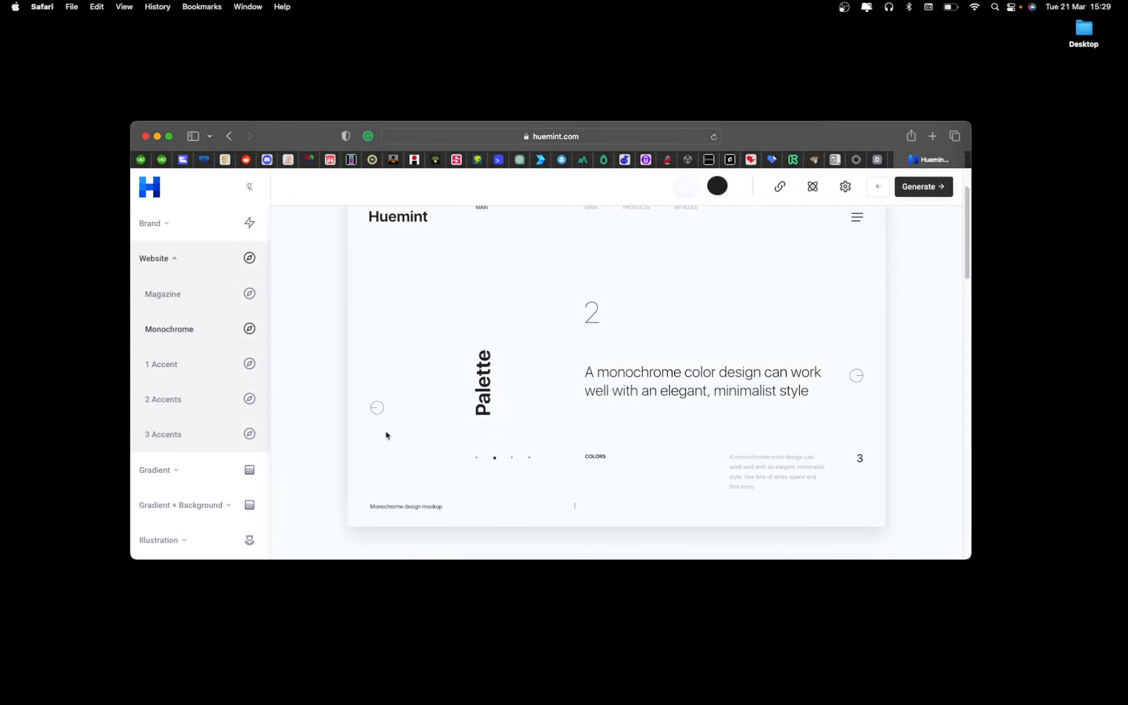
pyautogui.click(940, 187)
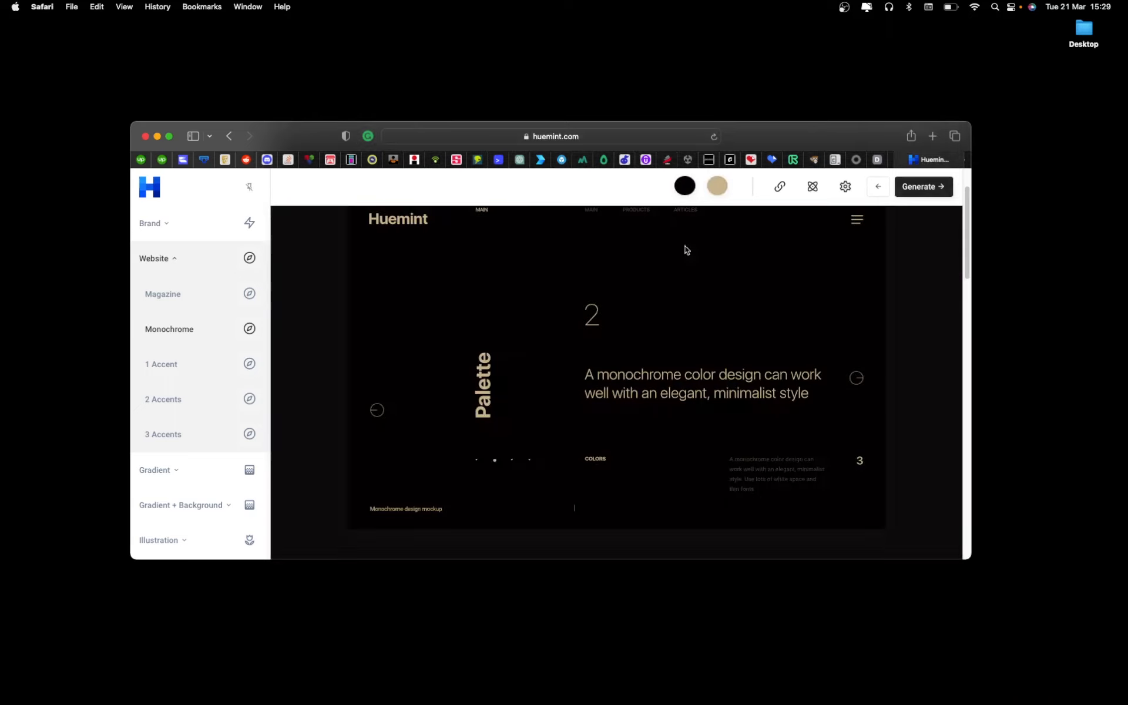
pyautogui.scroll(-1, 170, 473)
# Step: Preview the 2 Colors template of the Gradient + Background category and look through its samples
pyautogui.click(176, 461)
pyautogui.scroll(-3, 184, 478)
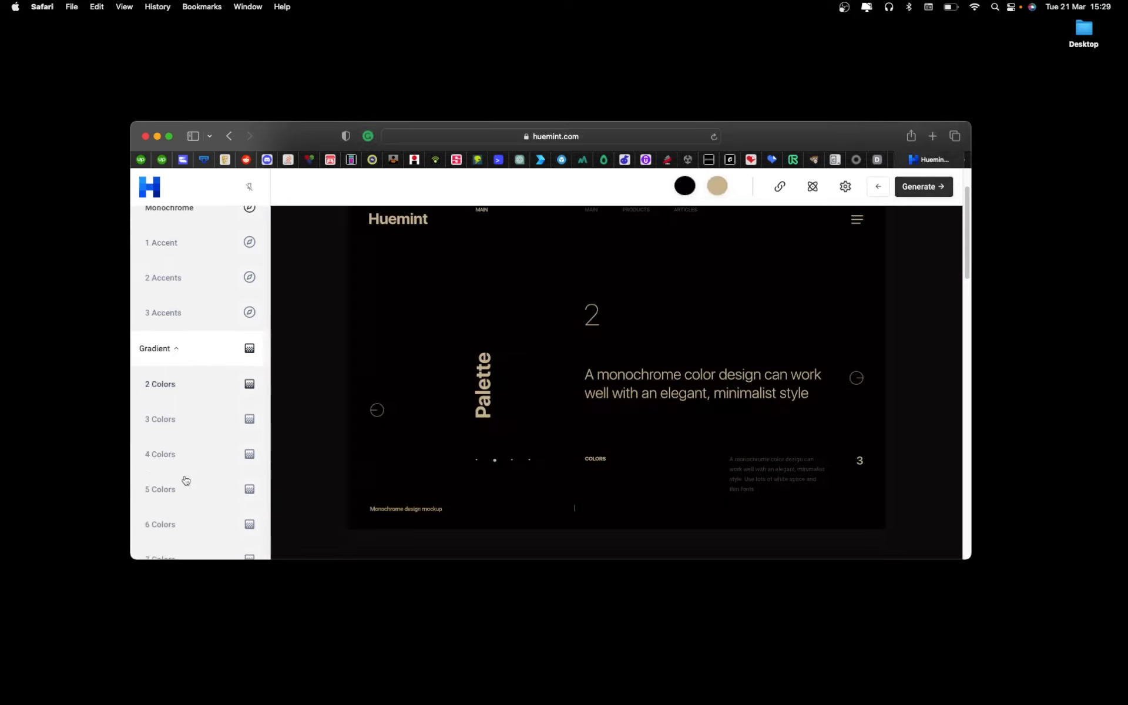
pyautogui.click(164, 365)
pyautogui.click(168, 394)
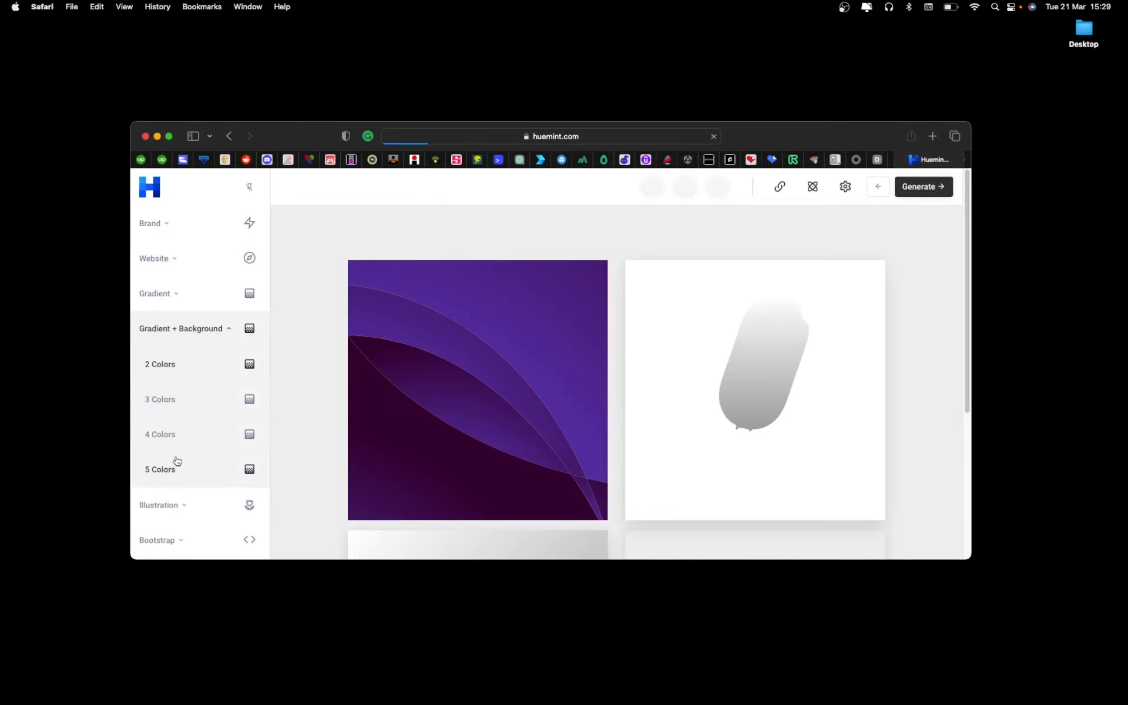
pyautogui.scroll(-2, 464, 429)
pyautogui.scroll(-2, 176, 486)
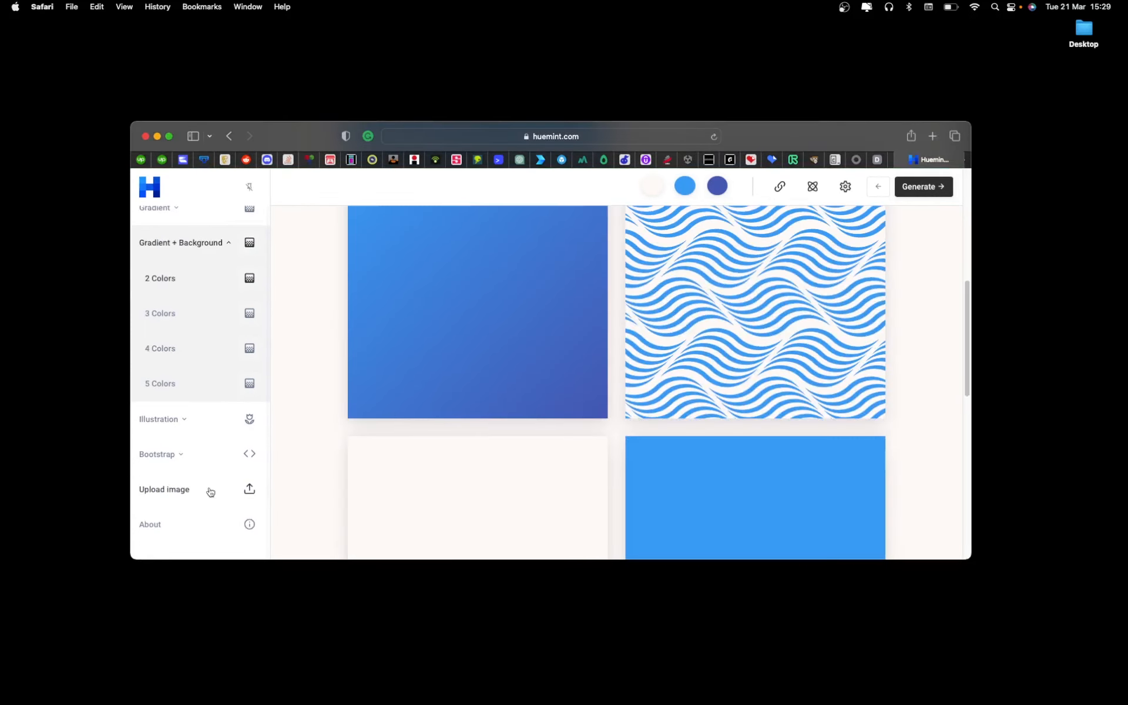
# Step: Preview the Illustration 1 template and look through its mock web layouts
pyautogui.click(174, 421)
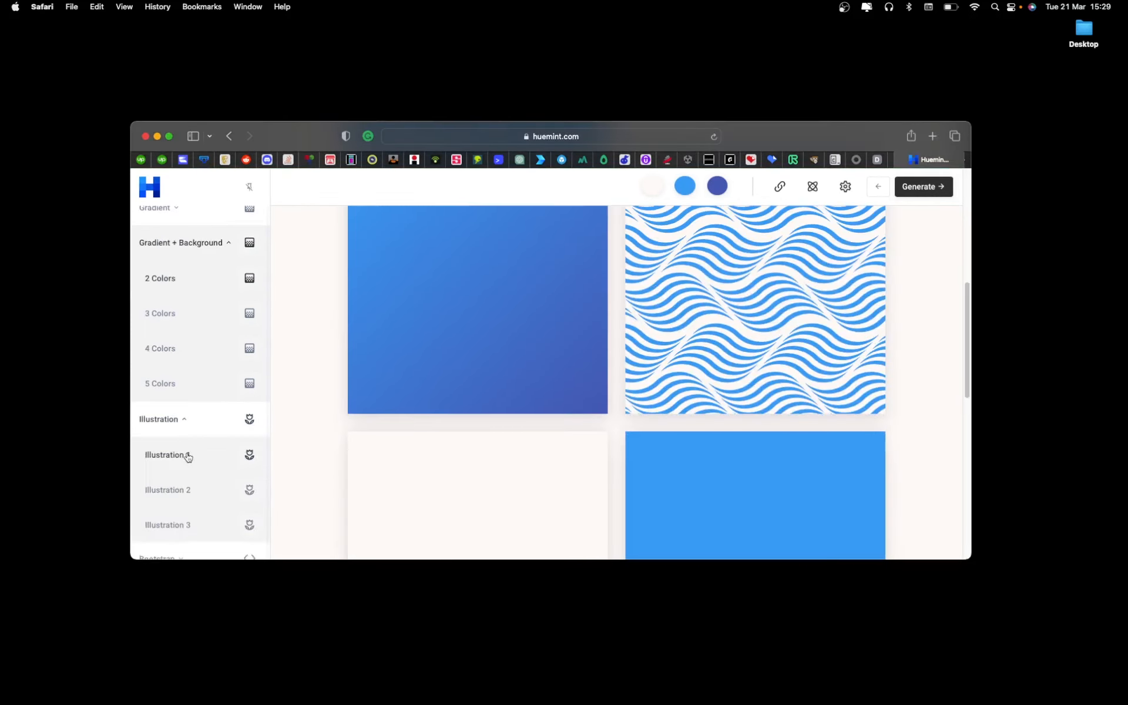
pyautogui.click(171, 455)
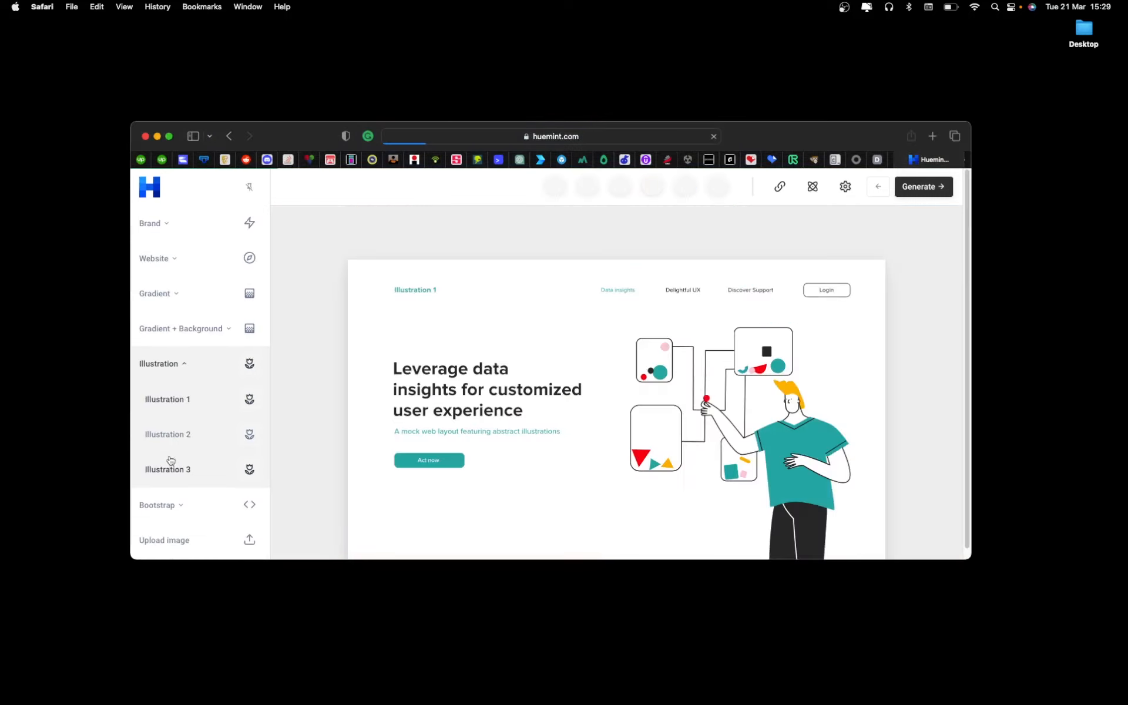
pyautogui.scroll(-2, 376, 458)
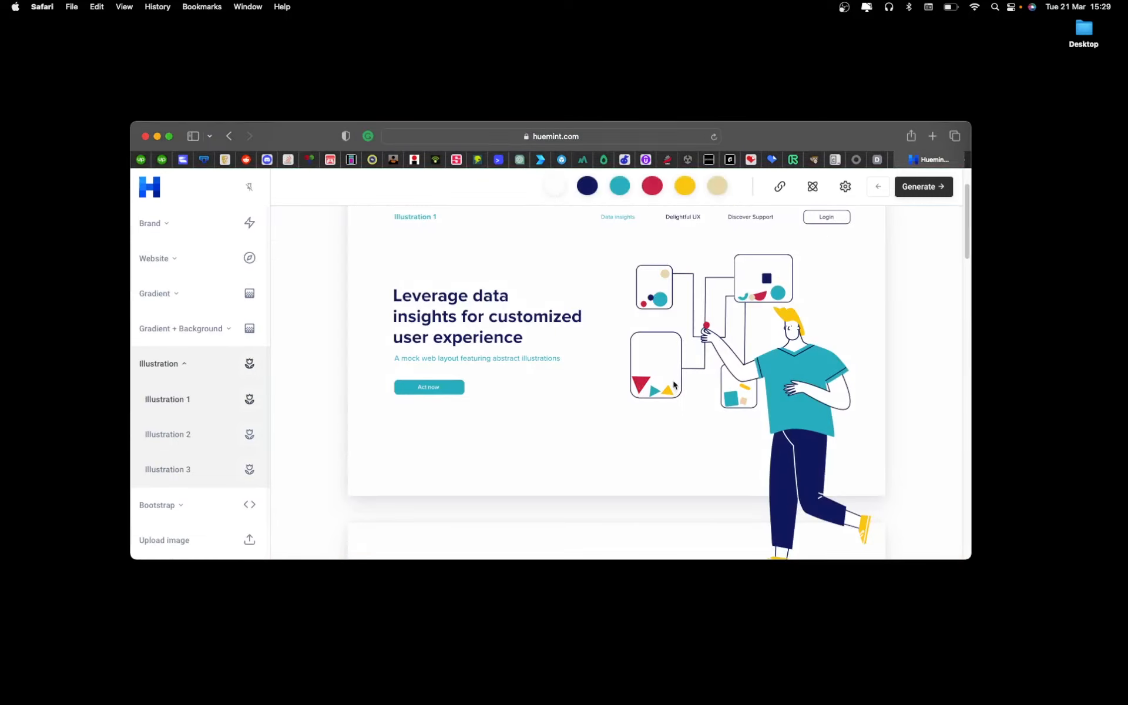
pyautogui.scroll(-3, 594, 401)
pyautogui.scroll(5, 174, 405)
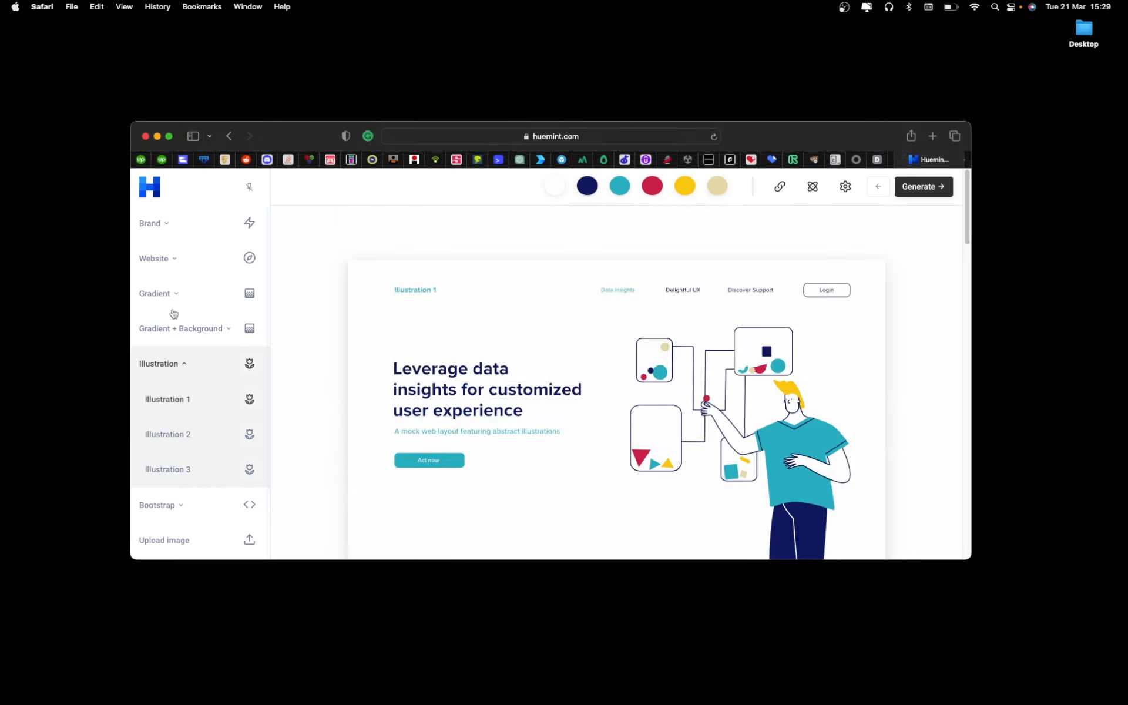
# Step: Open the 1 Color template of the Brand category
pyautogui.click(168, 222)
pyautogui.click(163, 268)
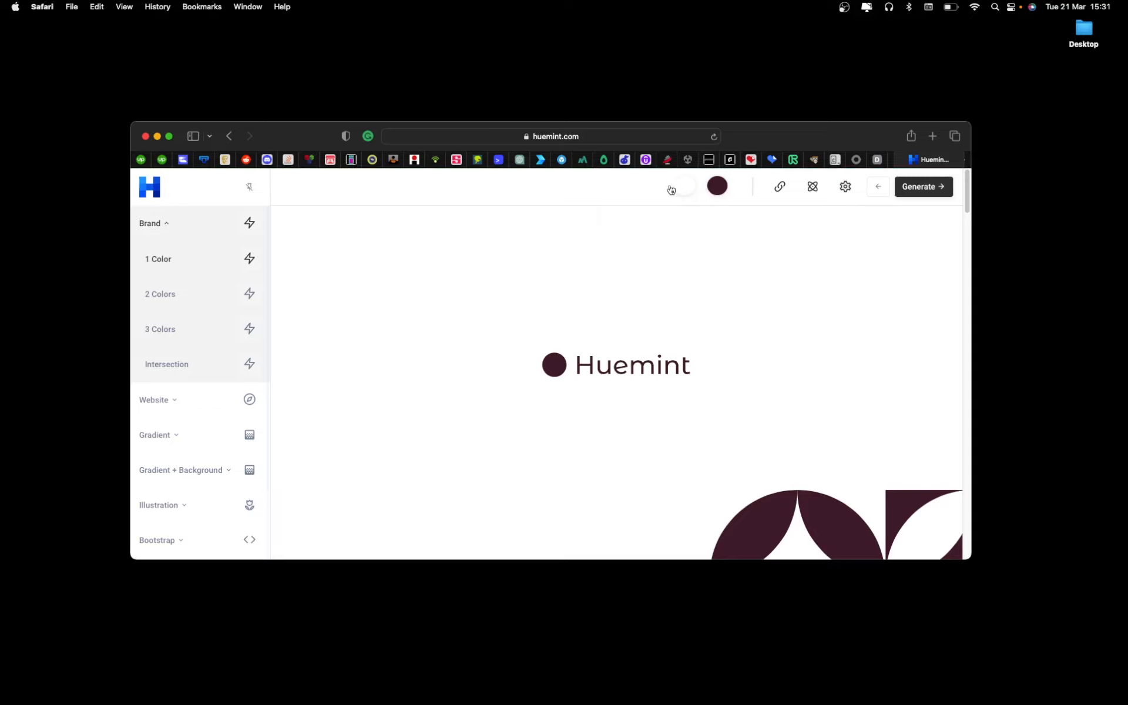
# Step: Copy the code of the white color in Huemint's palette and switch to Illustrator
pyautogui.click(687, 190)
pyautogui.click(652, 242)
pyautogui.hotkey('ctrl', 'Left')
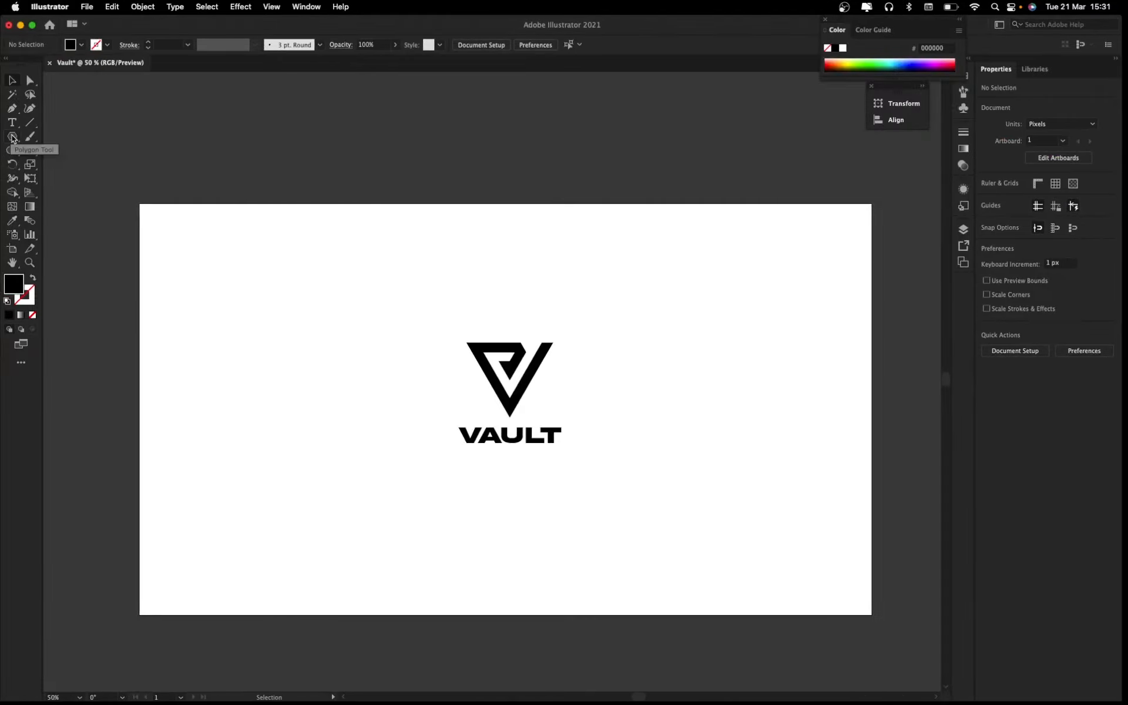
# Step: Draw a black rectangle of about 1935 × 1091 px covering the whole artboard
pyautogui.click(12, 137)
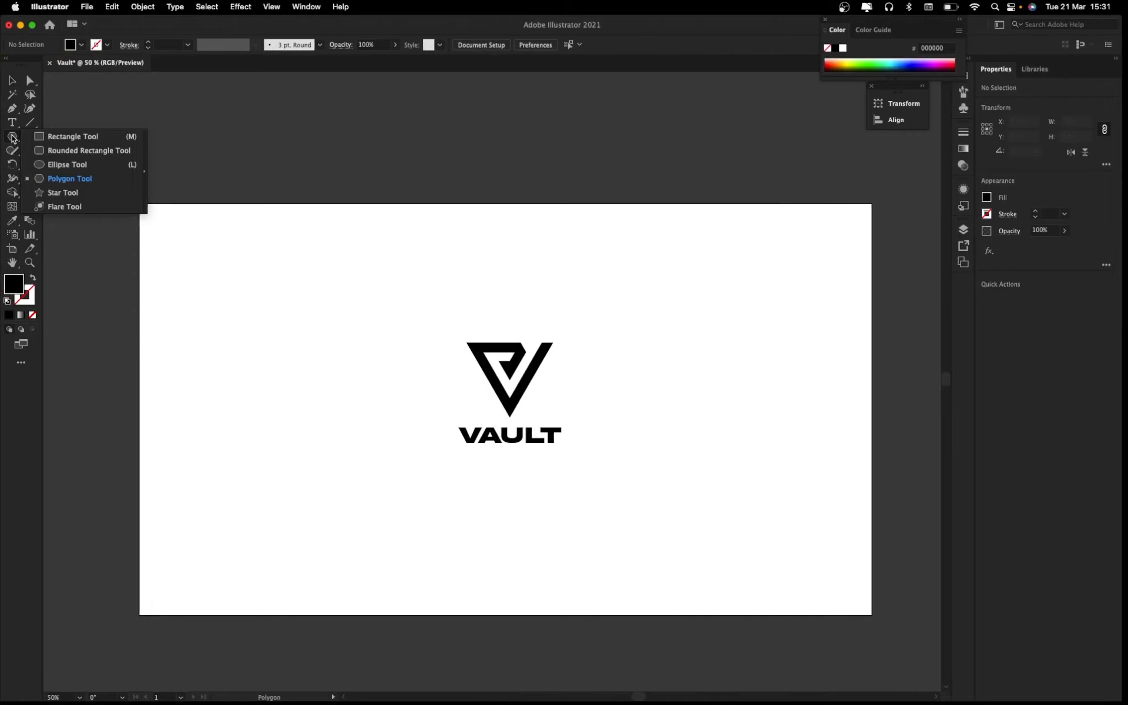
pyautogui.click(50, 138)
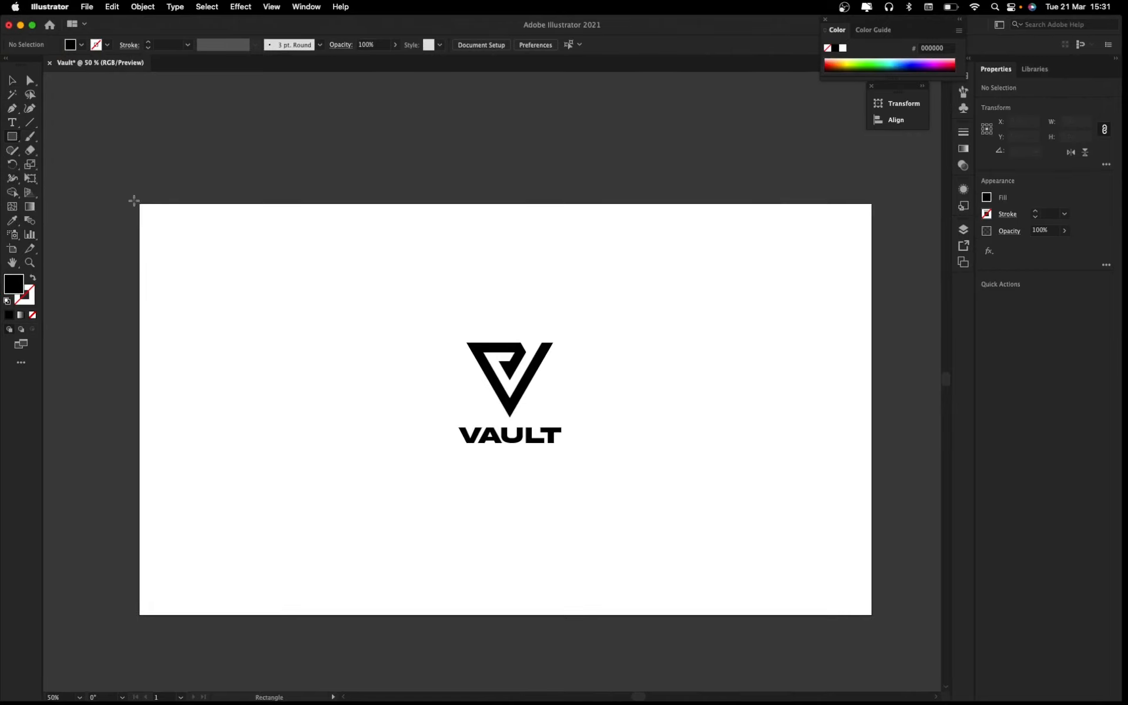
pyautogui.moveTo(135, 200); pyautogui.dragTo(874, 615)
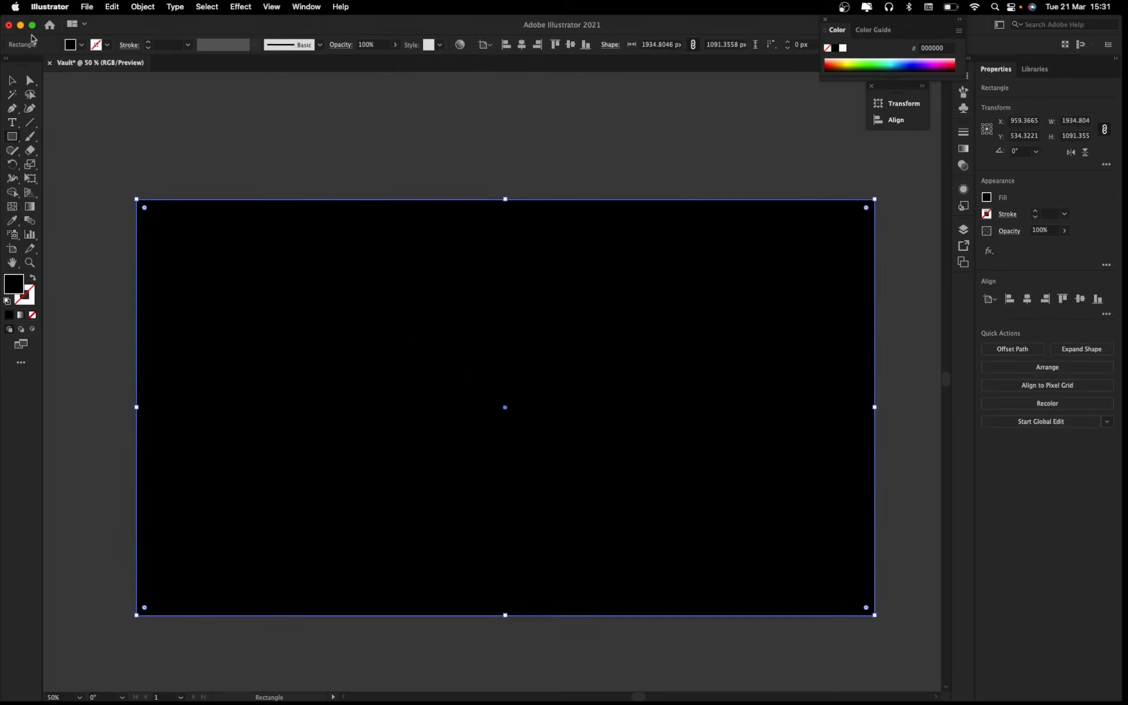
pyautogui.click(190, 125)
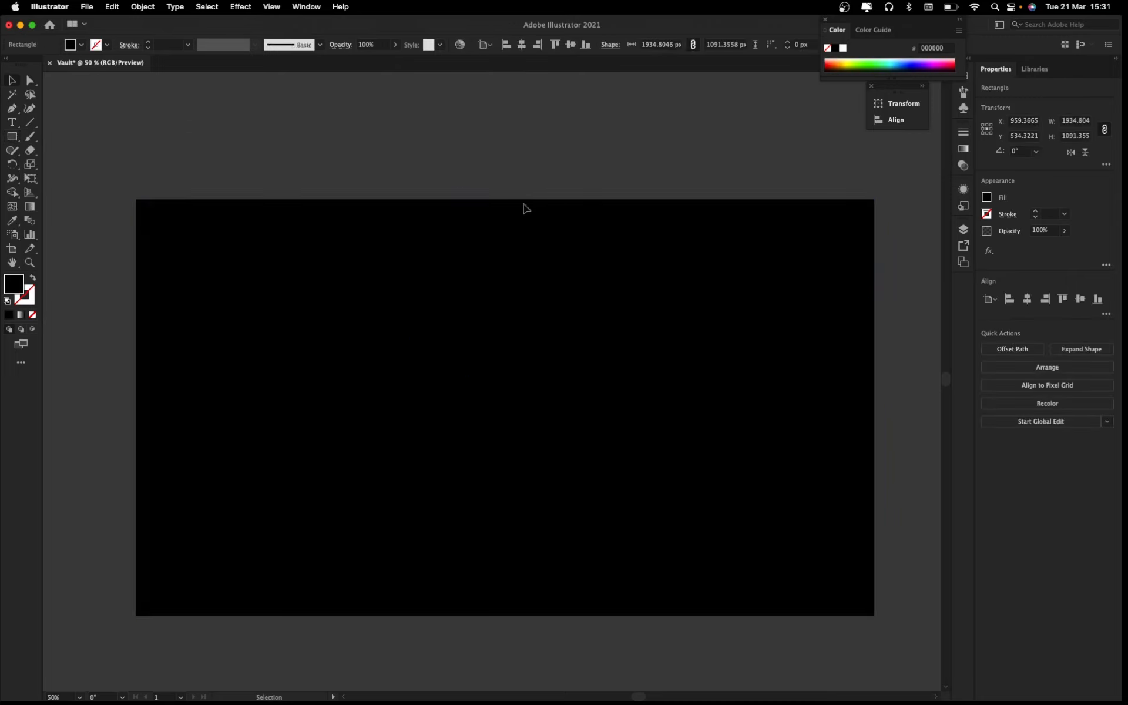
# Step: Send the black background rectangle to the back, behind the logo, and check that the logo is selectable
pyautogui.click(567, 286)
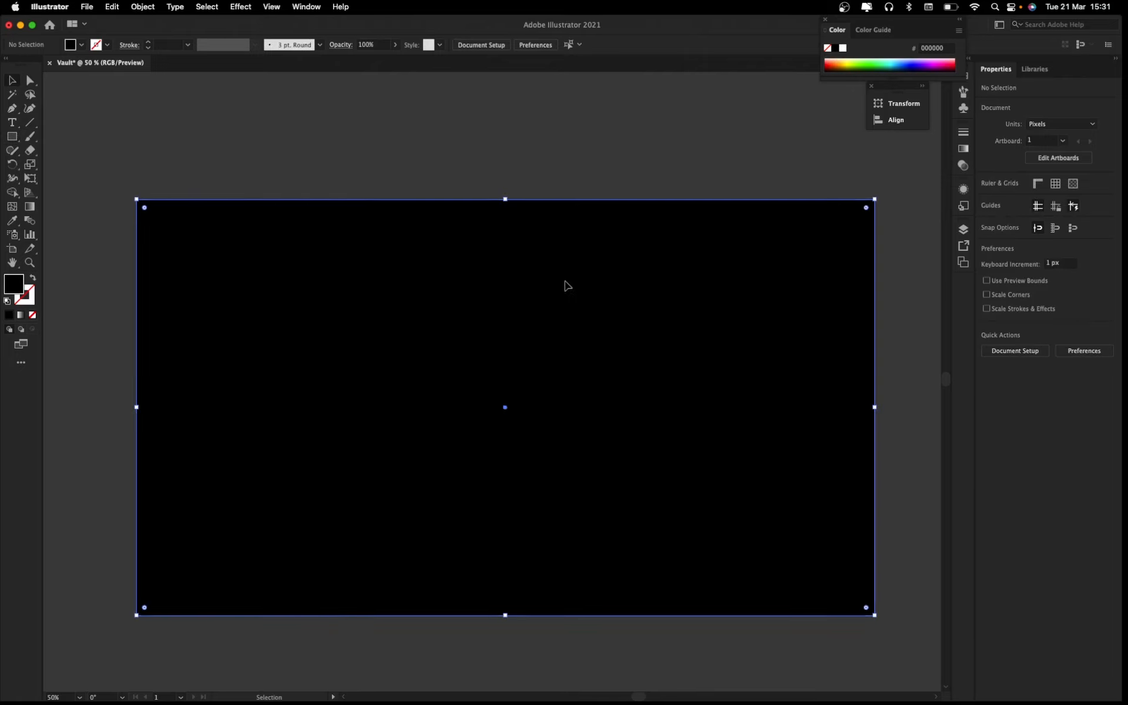
pyautogui.click(561, 161)
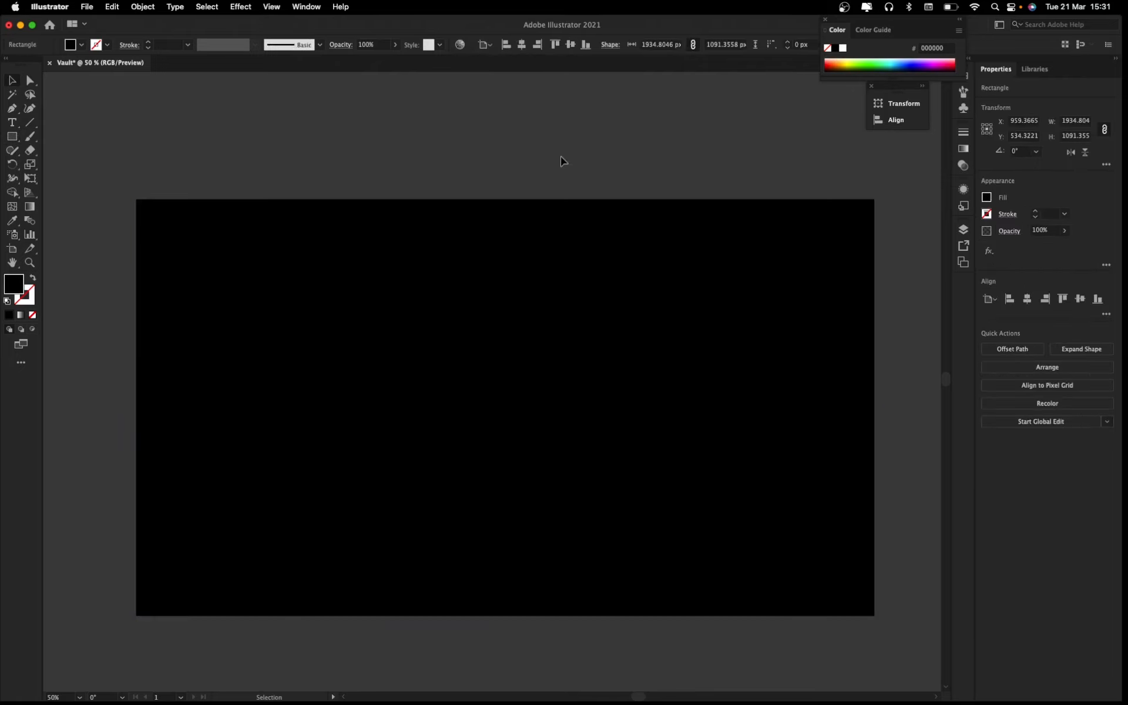
pyautogui.click(523, 285)
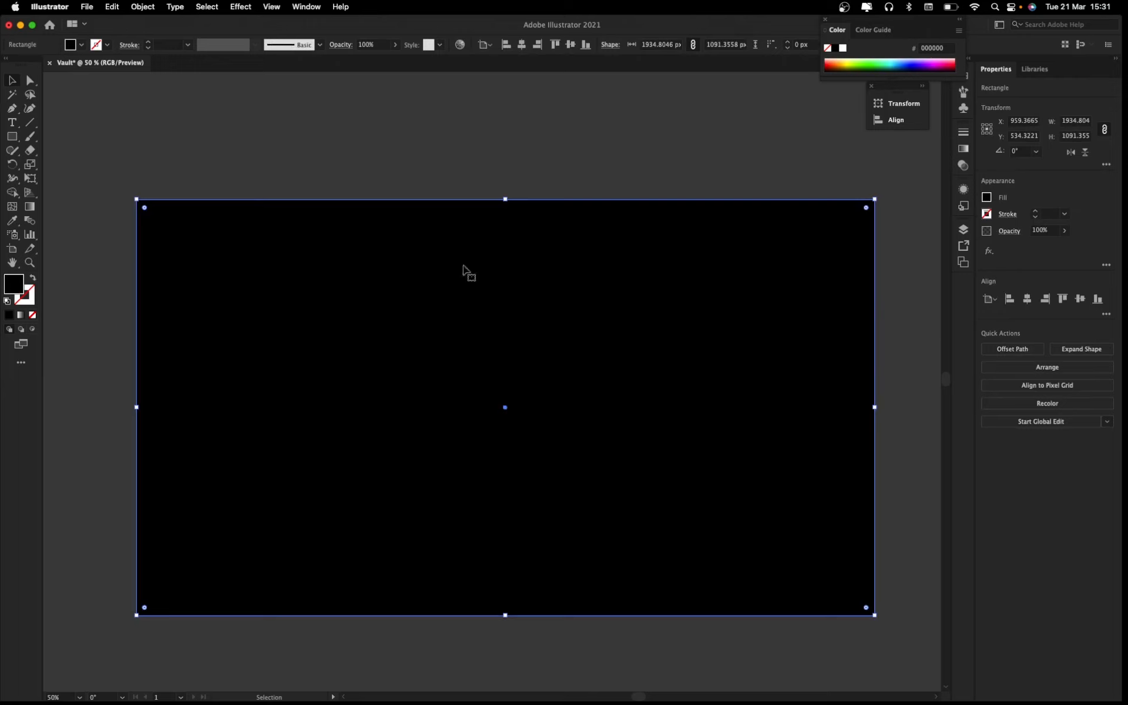
pyautogui.rightClick(503, 284)
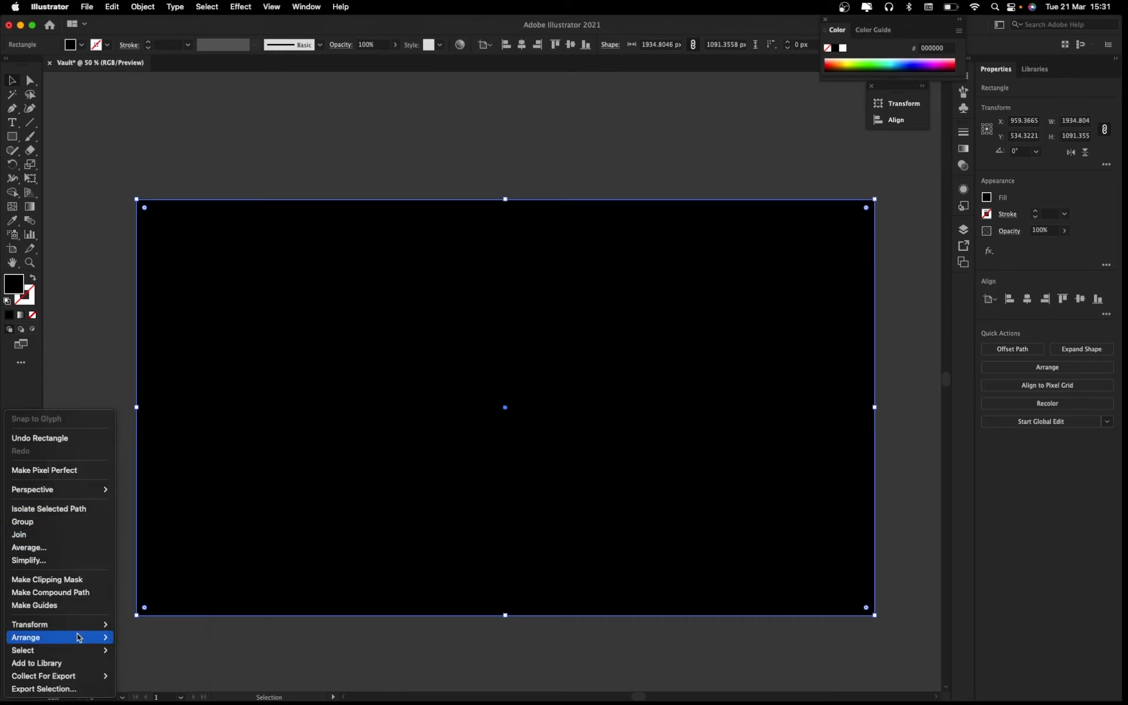
pyautogui.moveTo(91, 637)
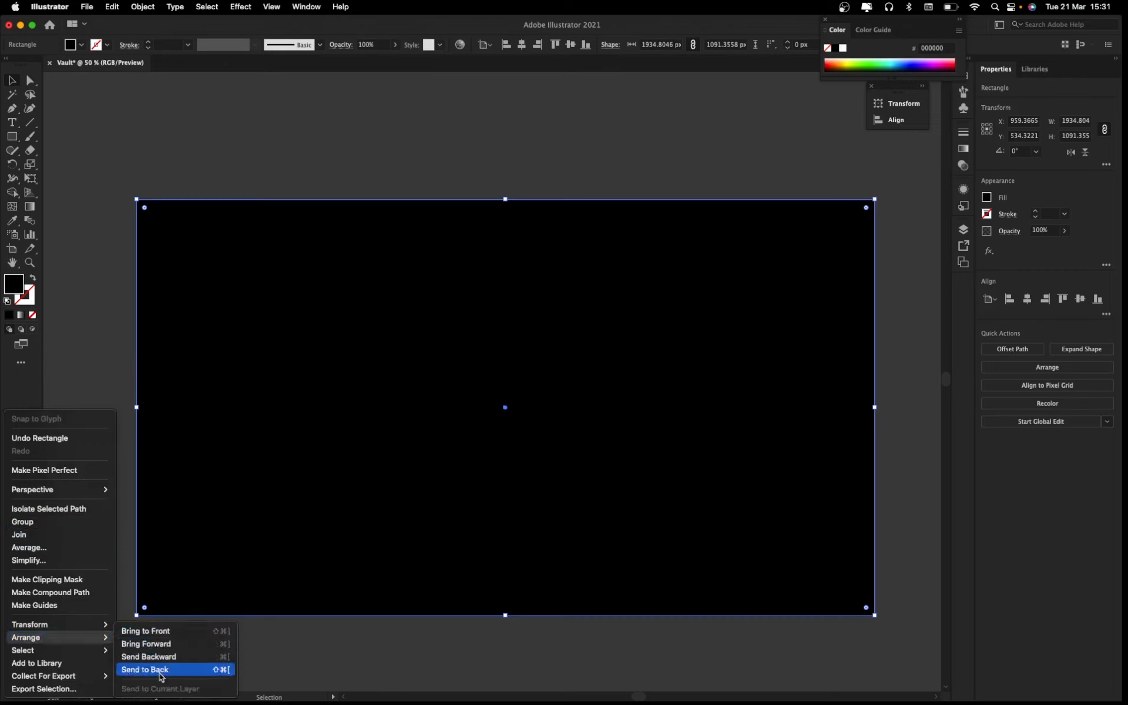
pyautogui.click(138, 671)
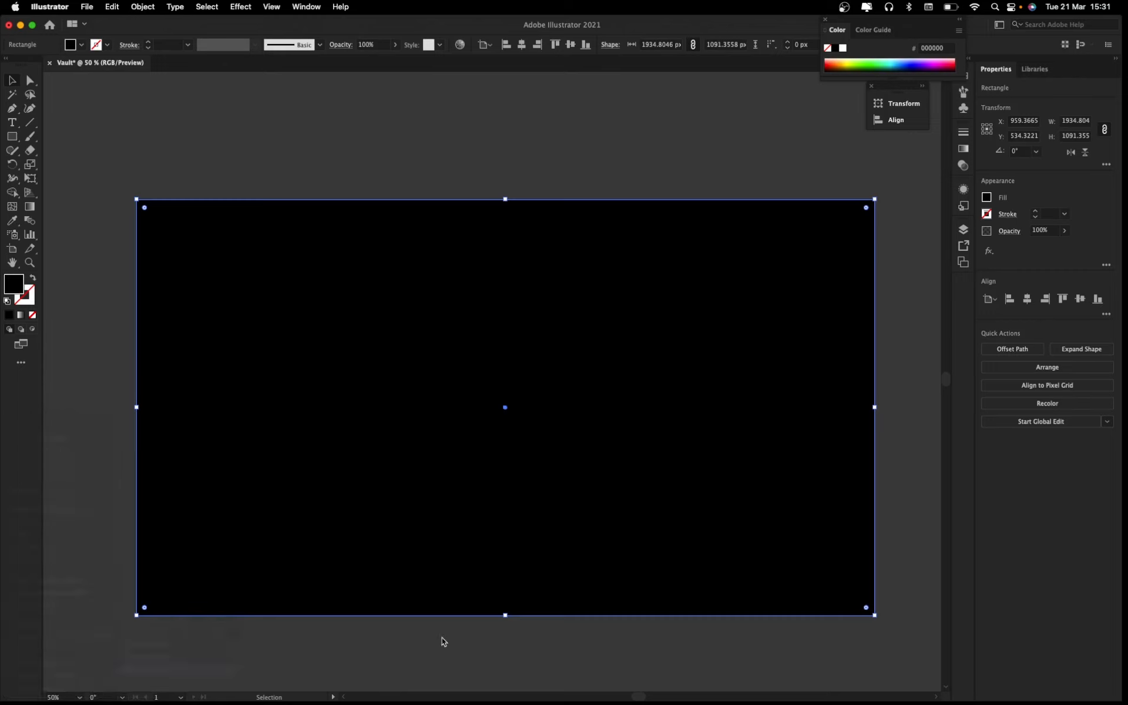
pyautogui.click(529, 649)
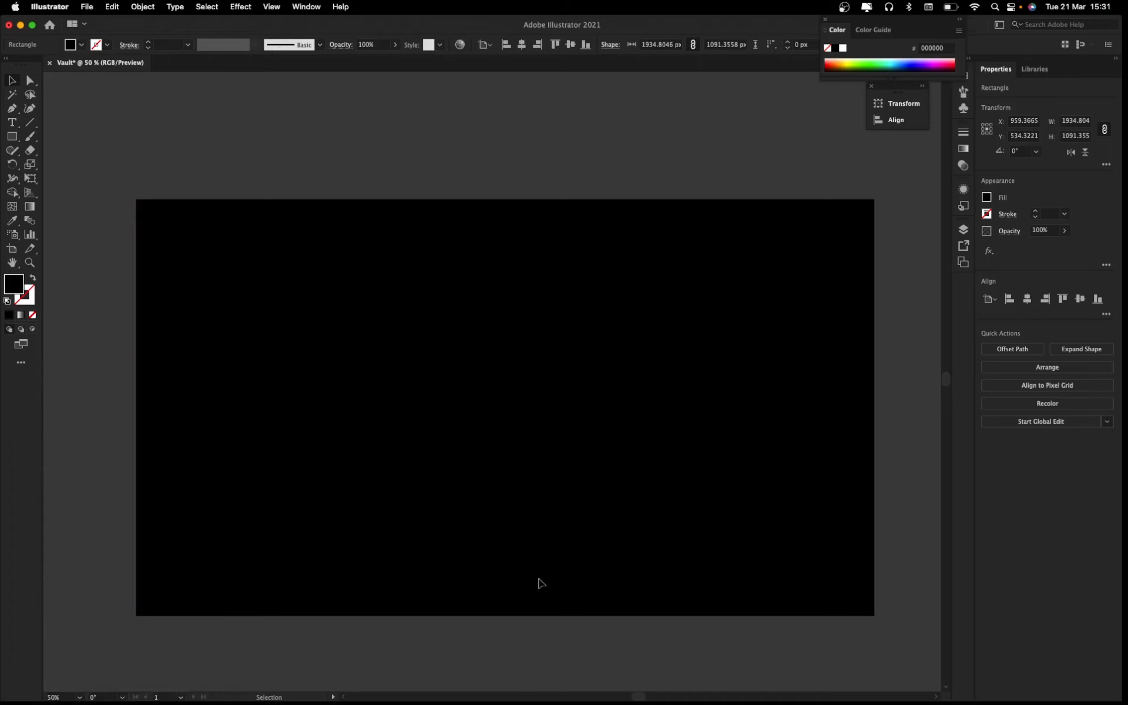
pyautogui.click(487, 388)
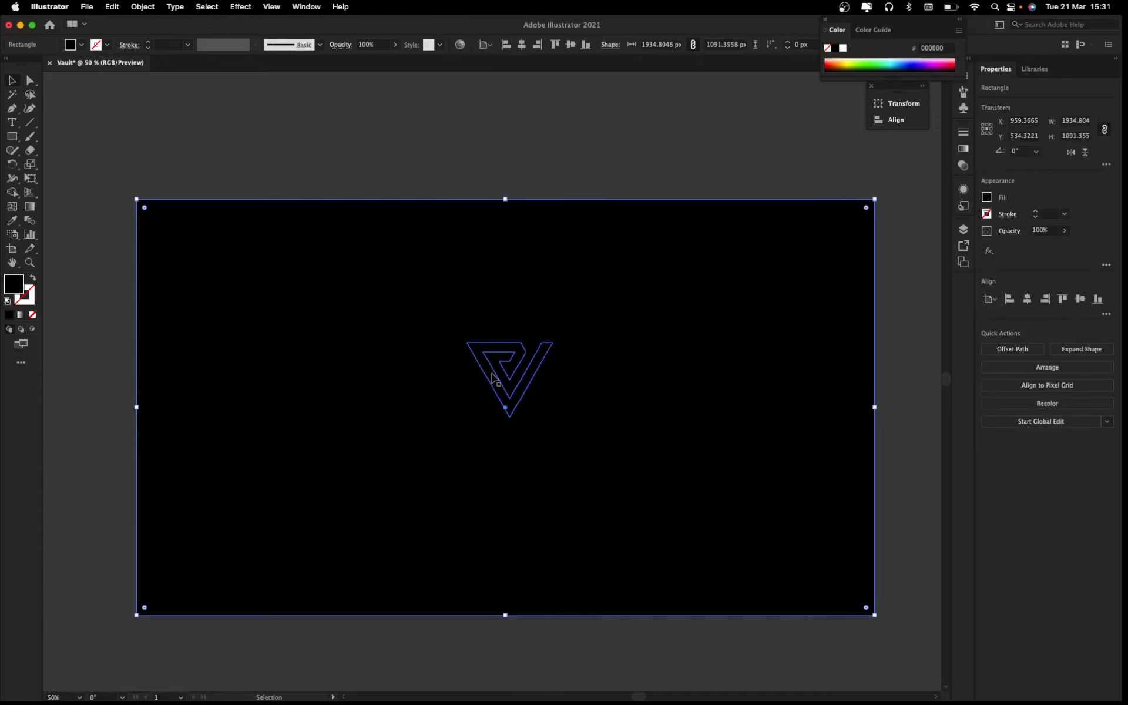
pyautogui.click(483, 371)
pyautogui.click(410, 184)
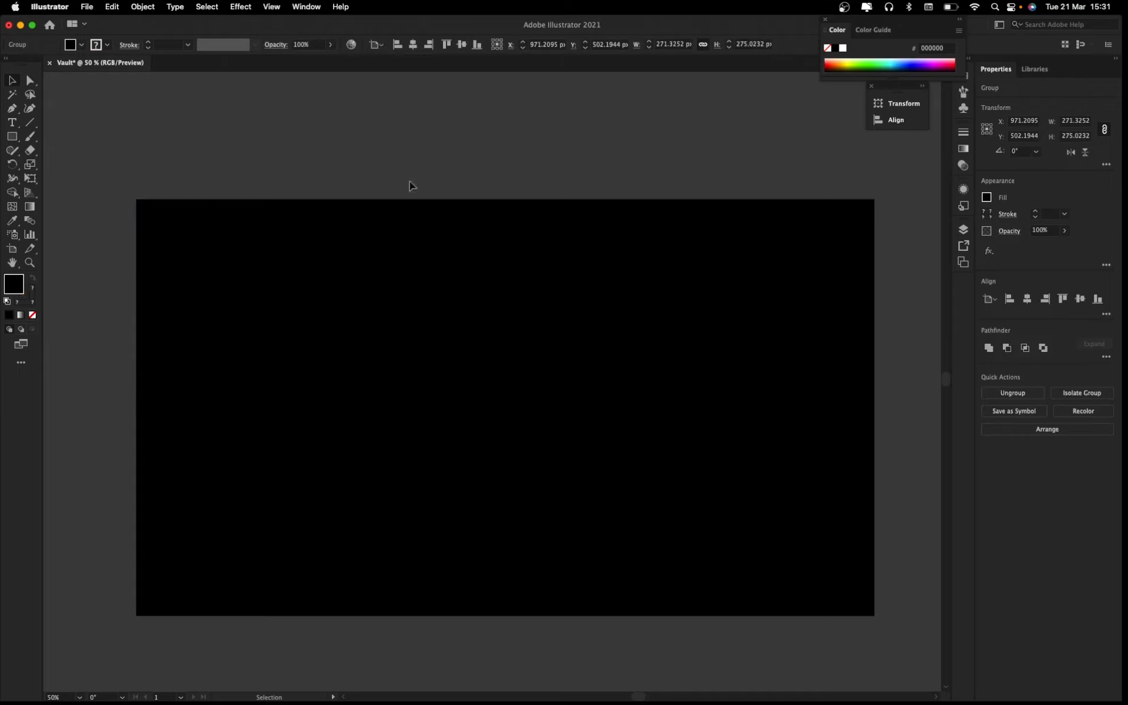
# Step: Copy the white color's code from Huemint again and set Illustrator's default fill to #ffffff with nothing selected
pyautogui.hotkey('ctrl', 'Right')
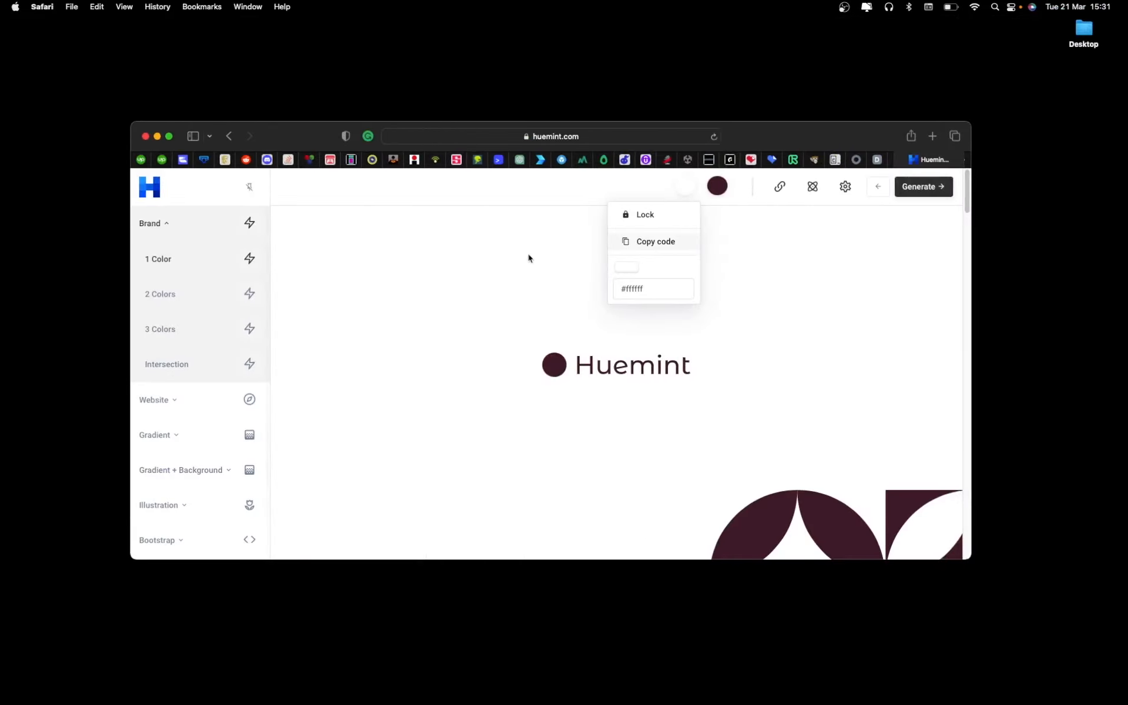
pyautogui.click(664, 247)
pyautogui.hotkey('ctrl', 'Left')
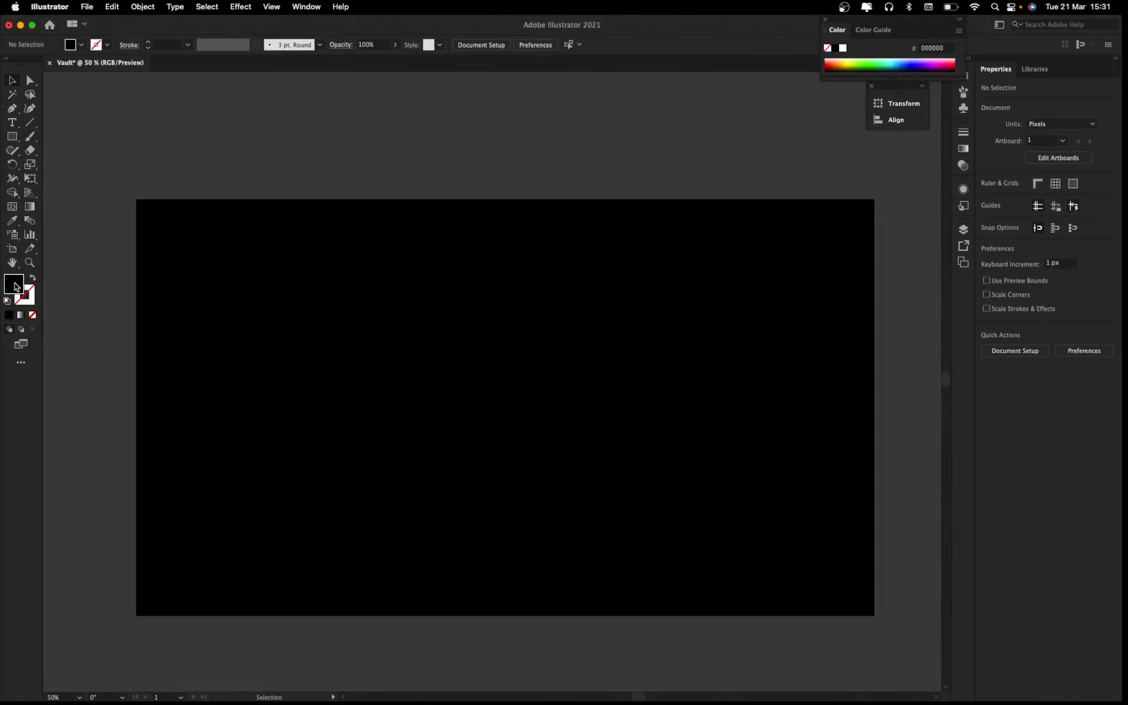
pyautogui.doubleClick(16, 287)
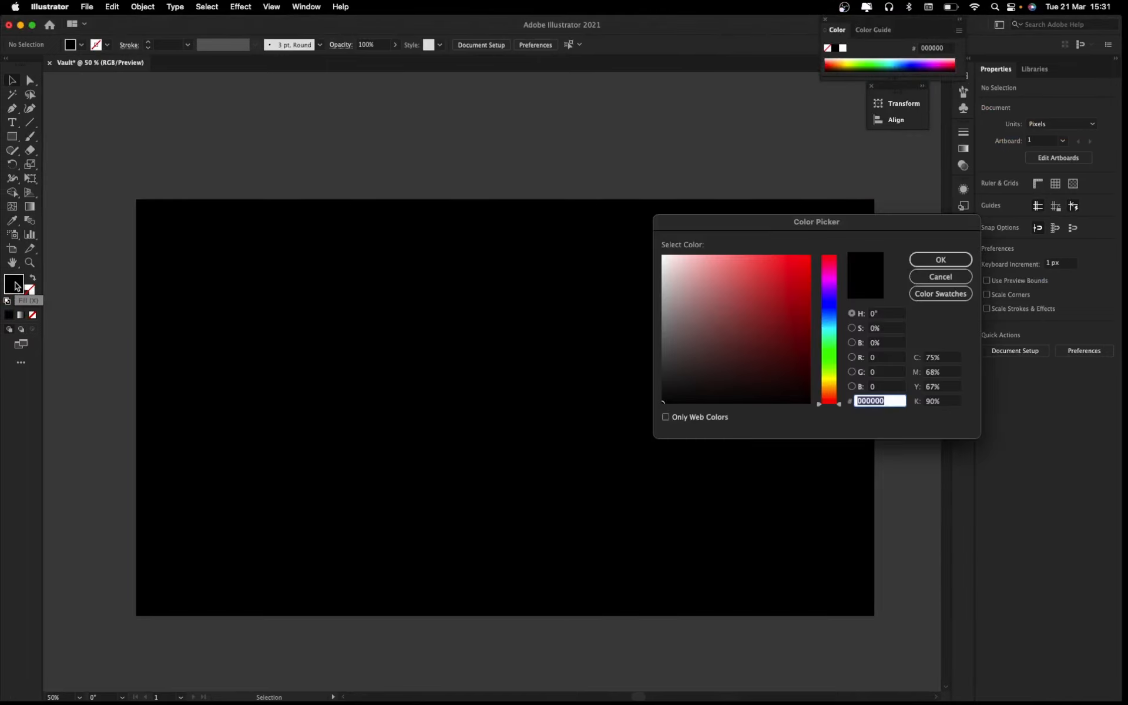
pyautogui.moveTo(790, 221); pyautogui.dragTo(670, 226)
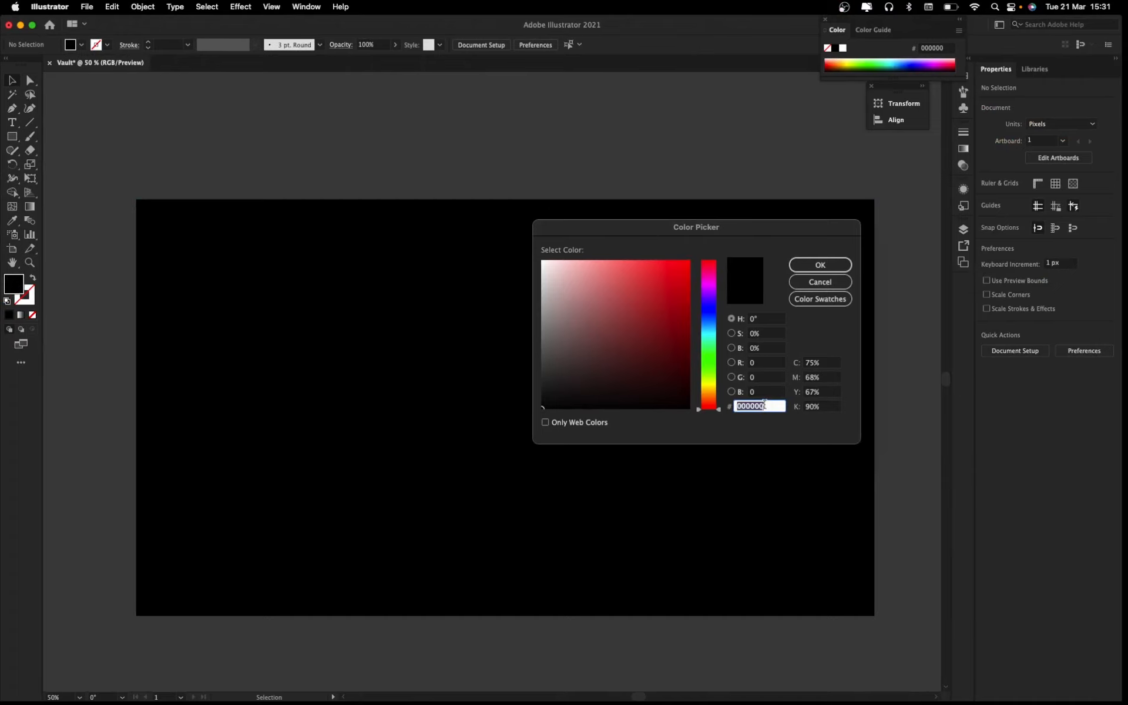
pyautogui.press('super+v')
pyautogui.click(806, 270)
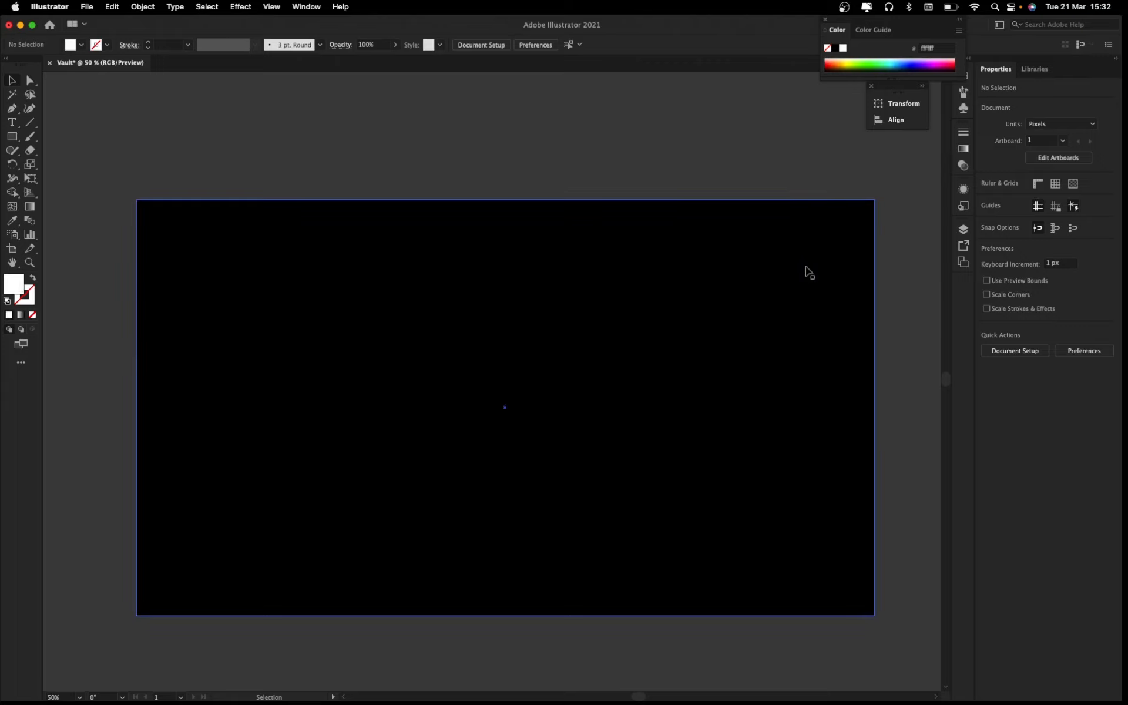
# Step: Set the background rectangle's fill color to #ffffff
pyautogui.click(161, 260)
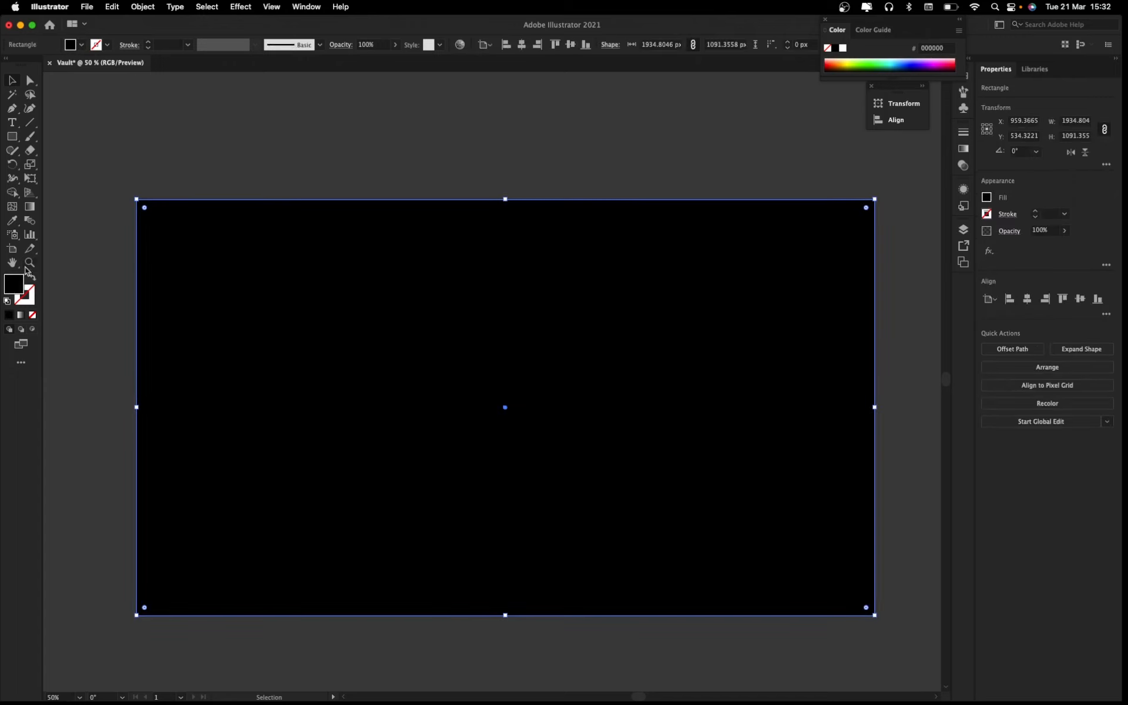
pyautogui.doubleClick(20, 288)
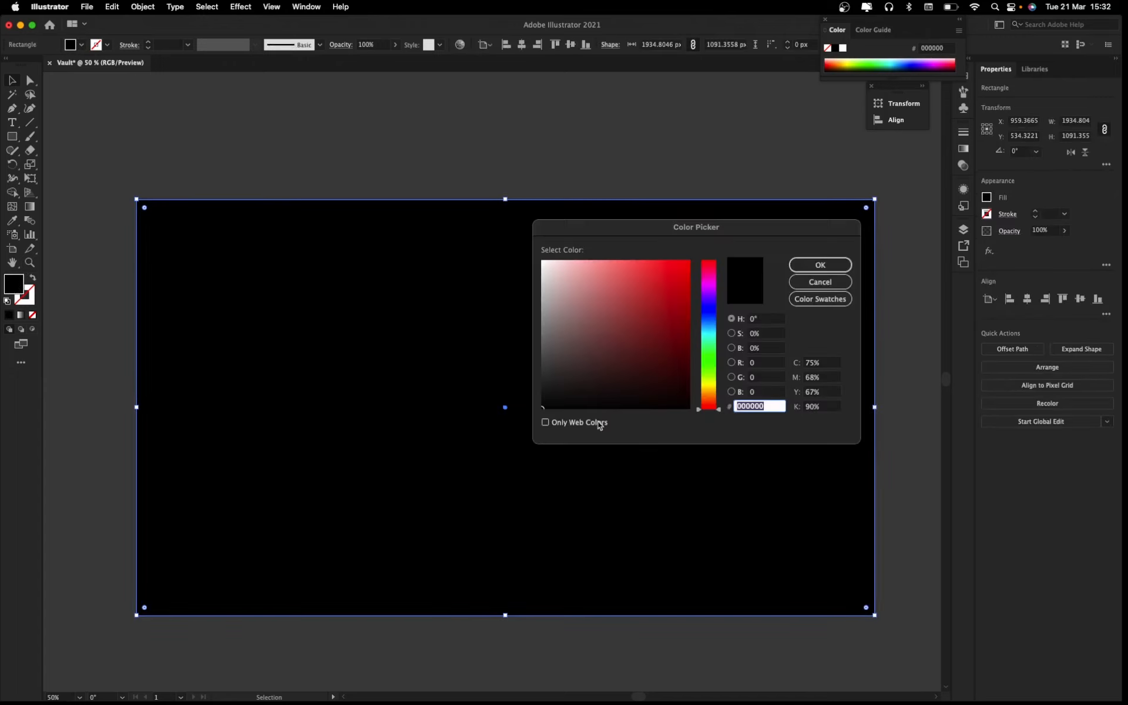
pyautogui.write('#ffffff')
pyautogui.click(843, 265)
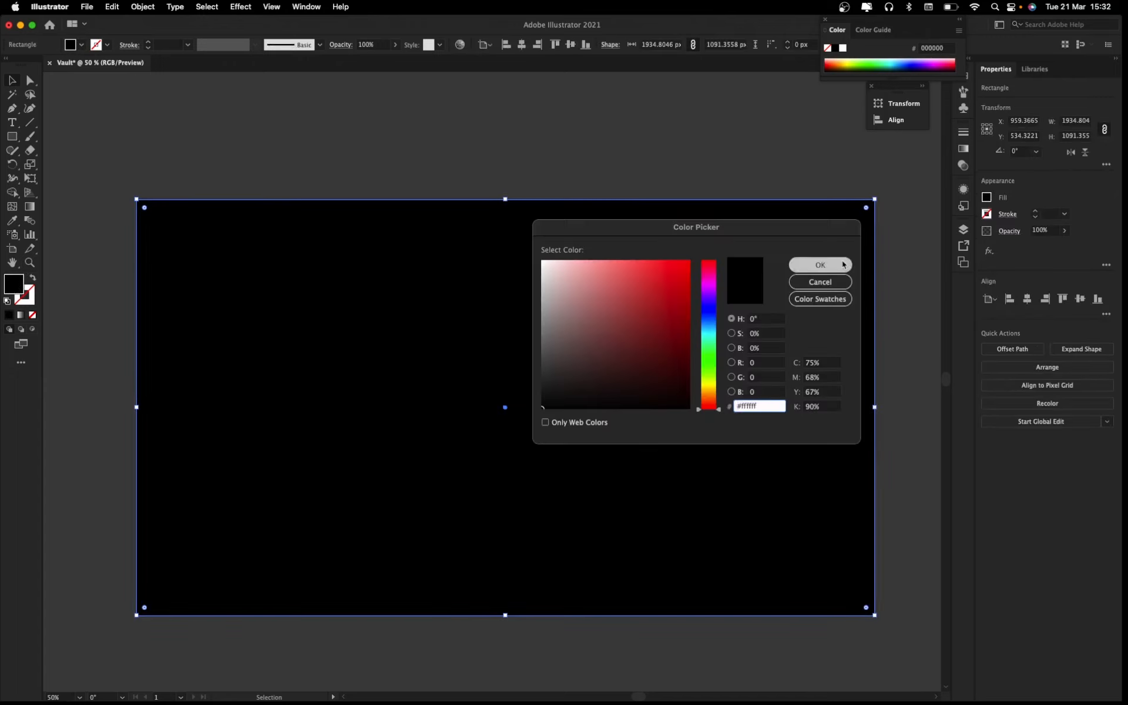
pyautogui.click(924, 266)
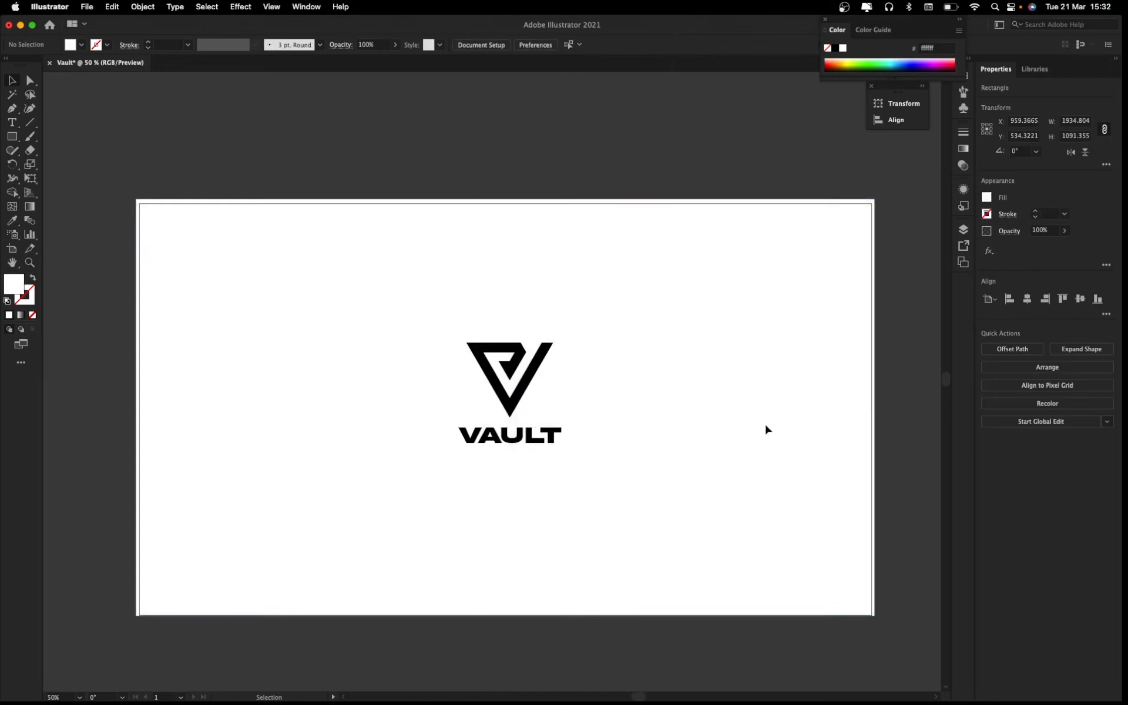
# Step: Copy the dark maroon color's code from Huemint and set the Vault logo group's fill in Illustrator to #512535
pyautogui.click(509, 396)
pyautogui.hotkey('ctrl', 'Right')
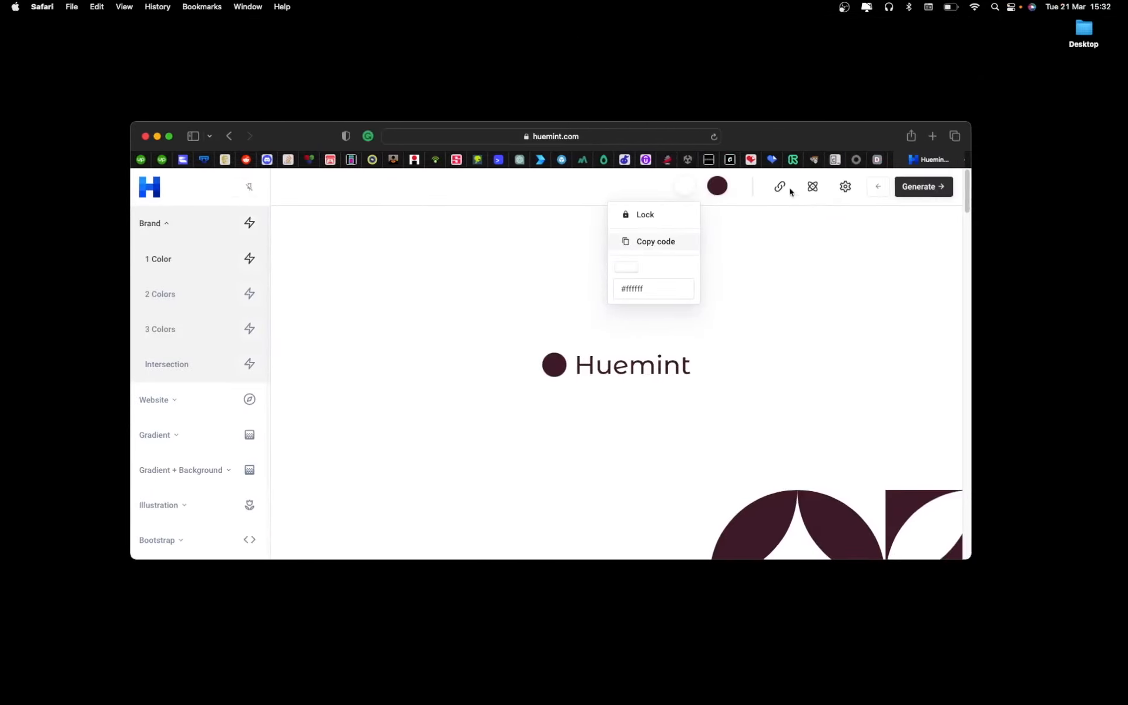
pyautogui.click(717, 187)
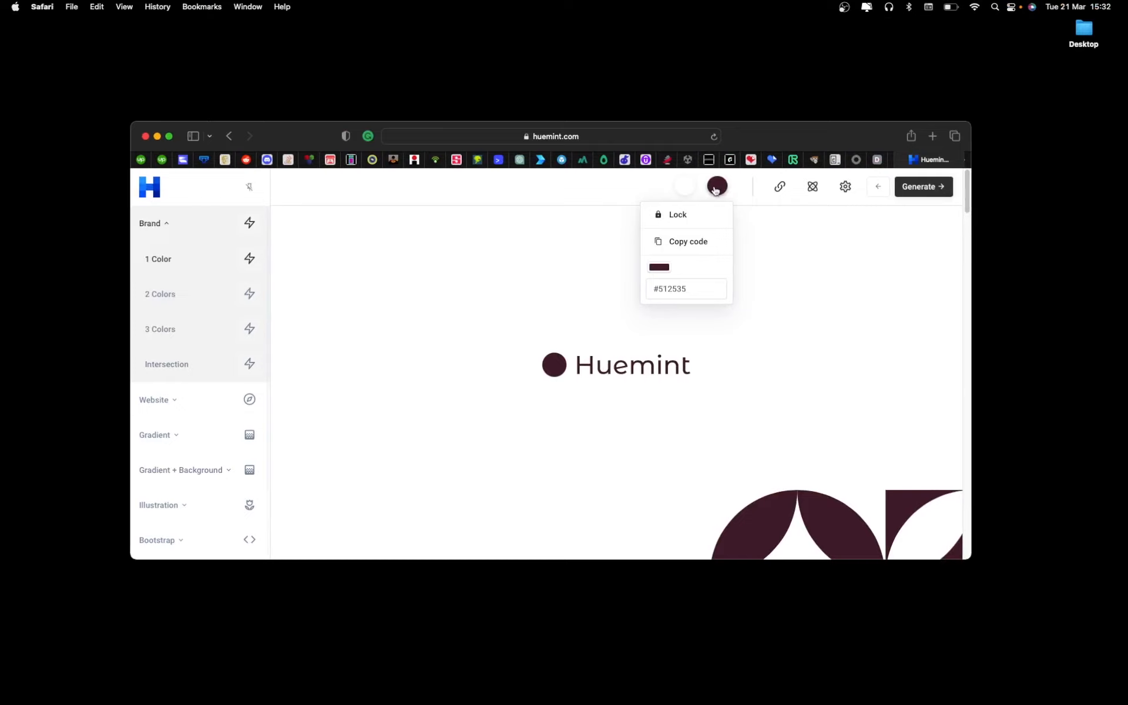
pyautogui.click(708, 251)
pyautogui.hotkey('ctrl', 'Left')
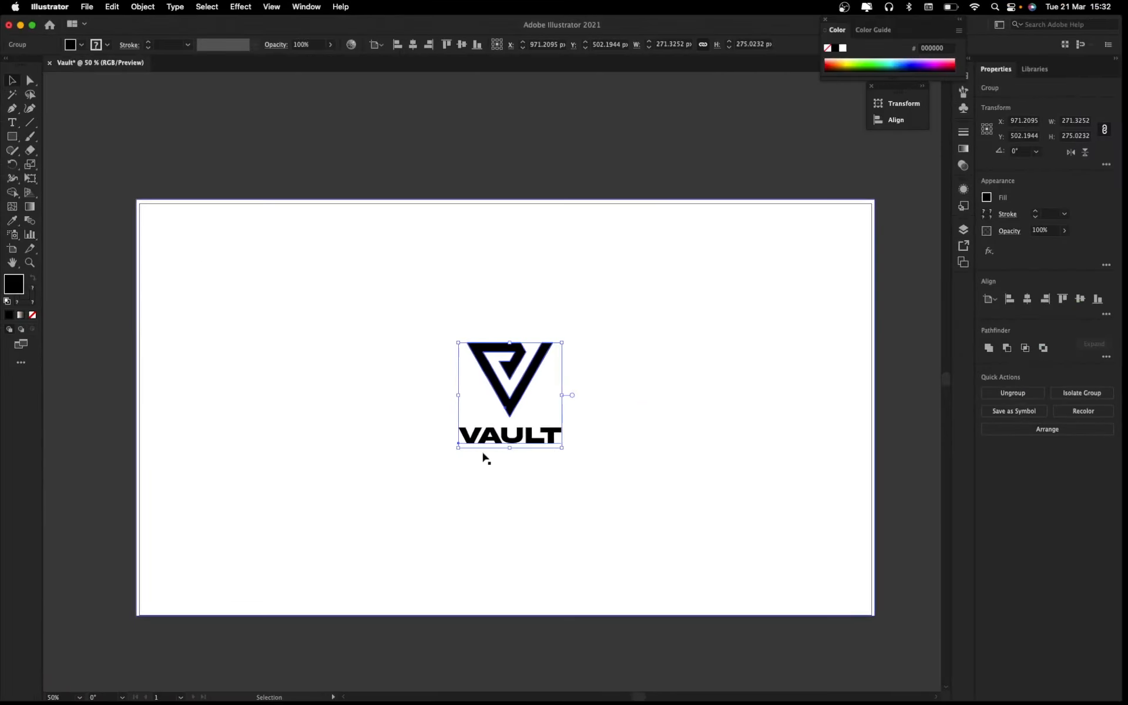
pyautogui.doubleClick(17, 290)
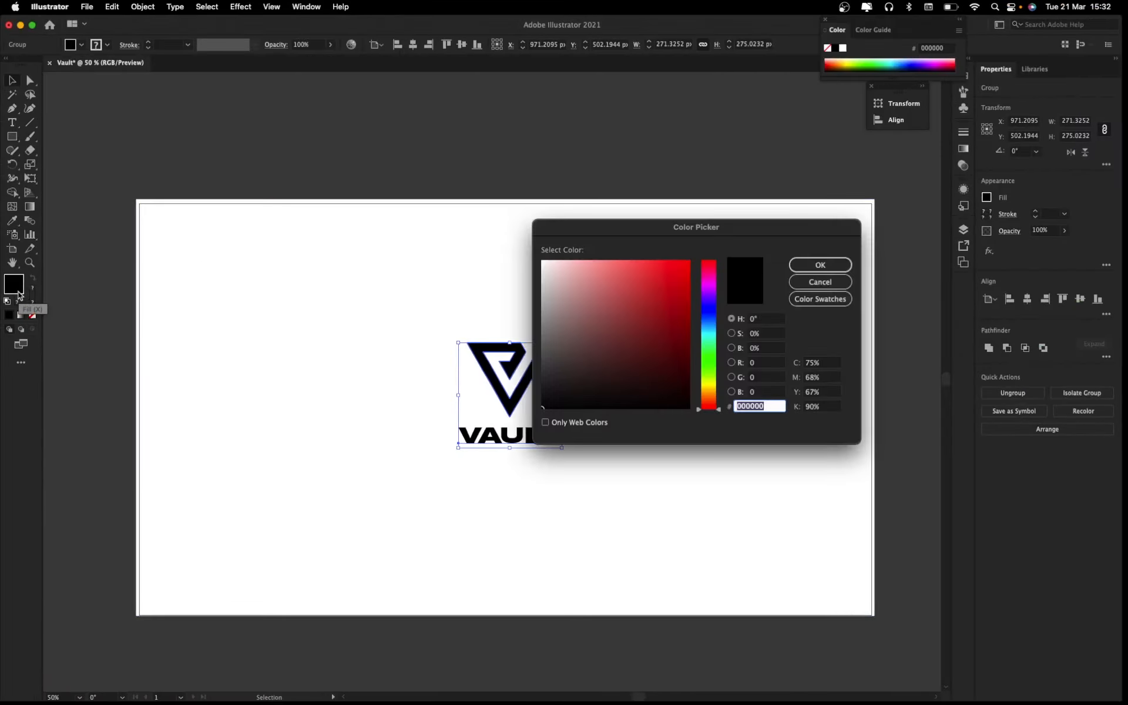
pyautogui.press('super+v')
pyautogui.click(801, 268)
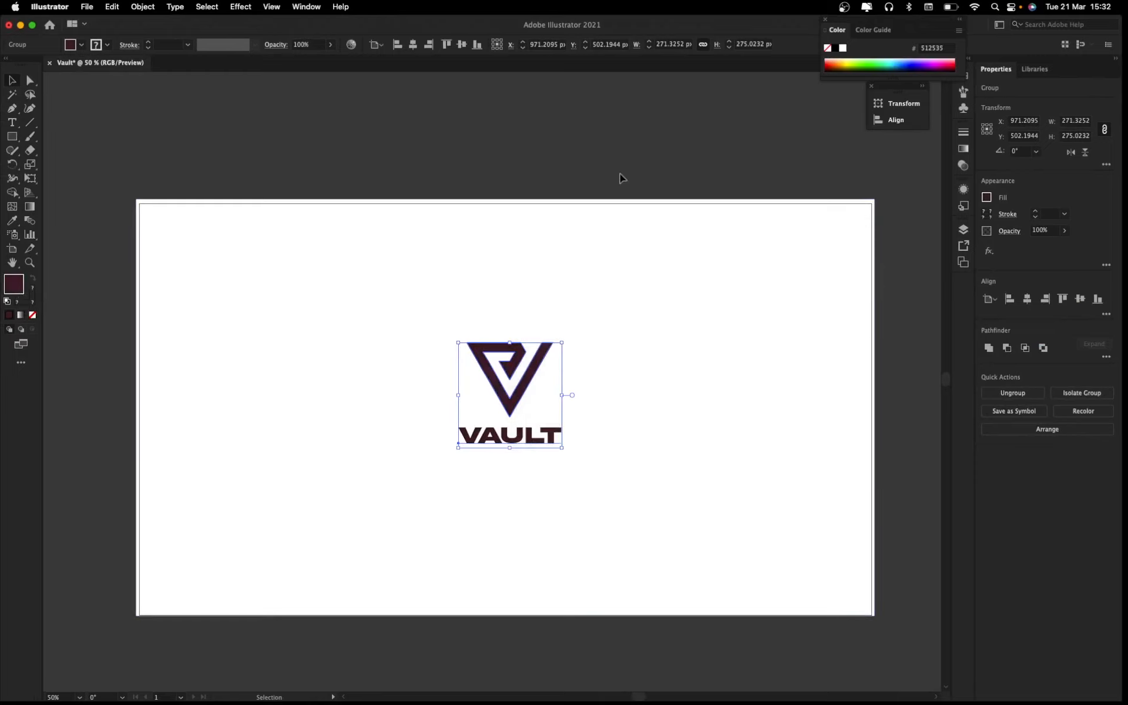
pyautogui.click(621, 174)
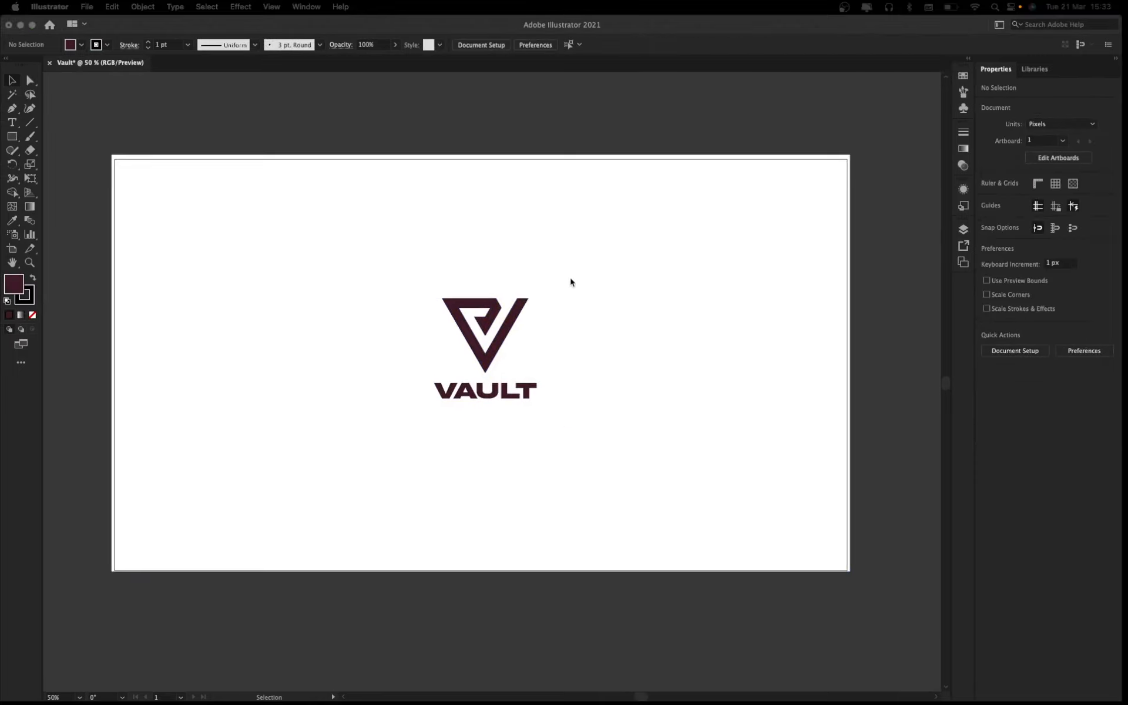